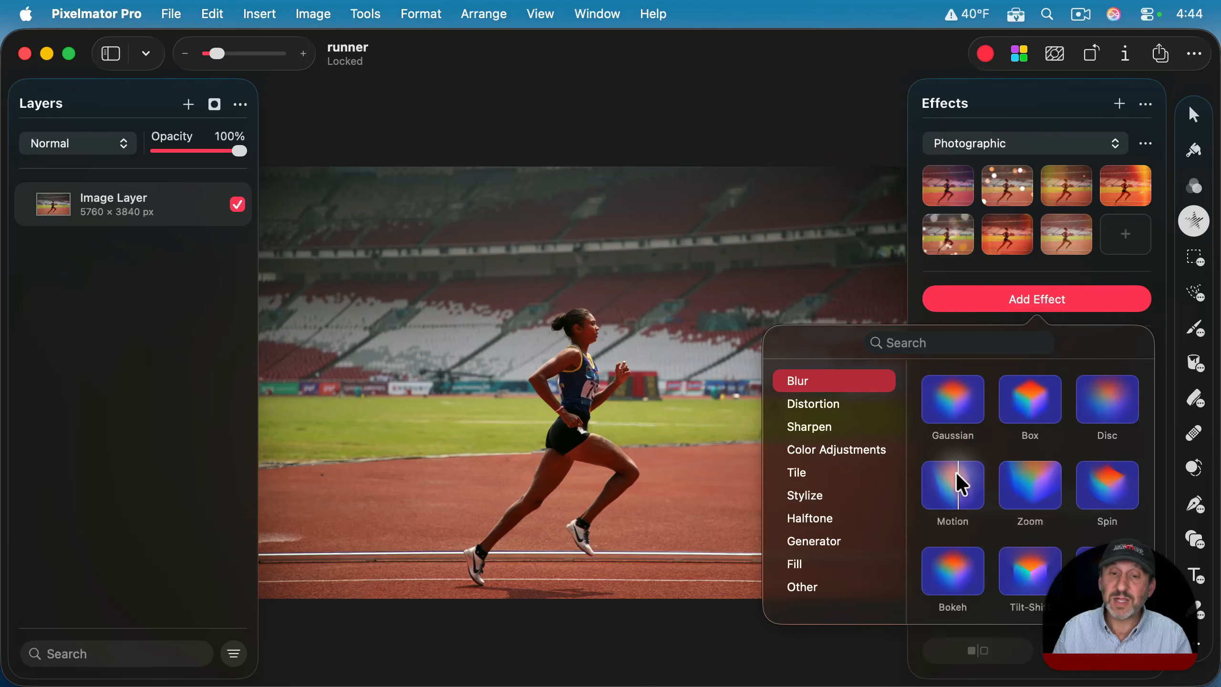
Step: Try a Motion blur effect with a 13.8 px radius on the whole image layer and remove it
left_click(961, 485)
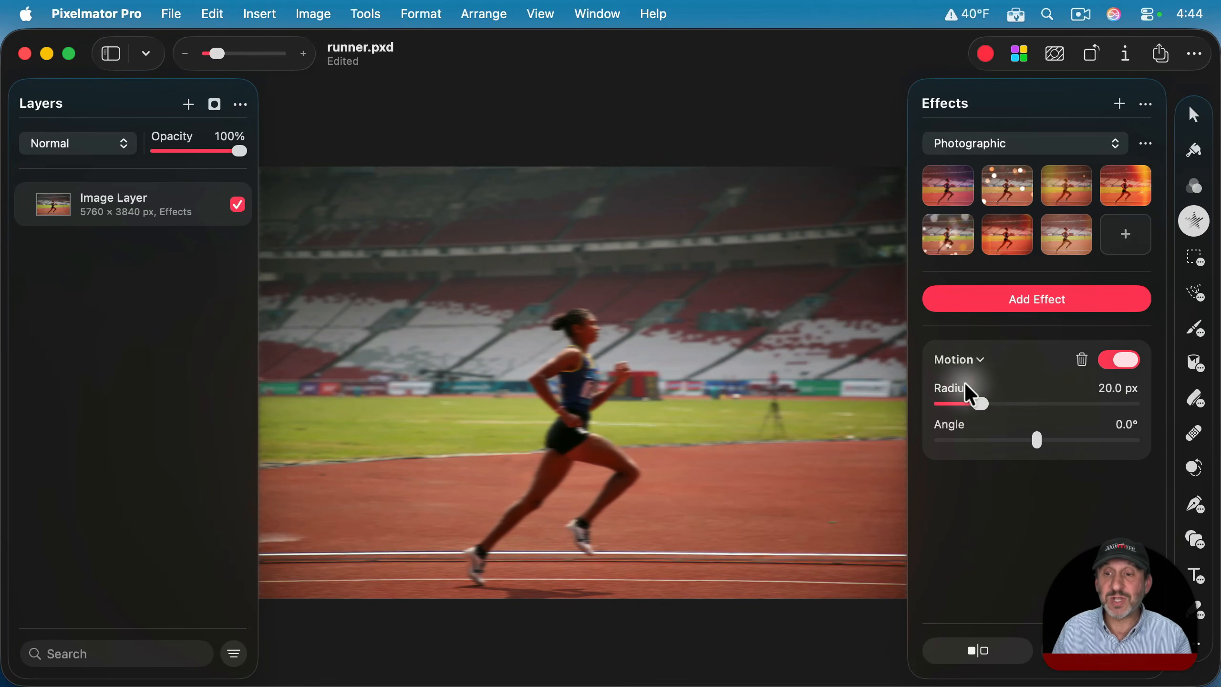
mouse_move(977, 409)
left_mouse_down()
mouse_move(1023, 398)
mouse_move(969, 402)
left_mouse_up()
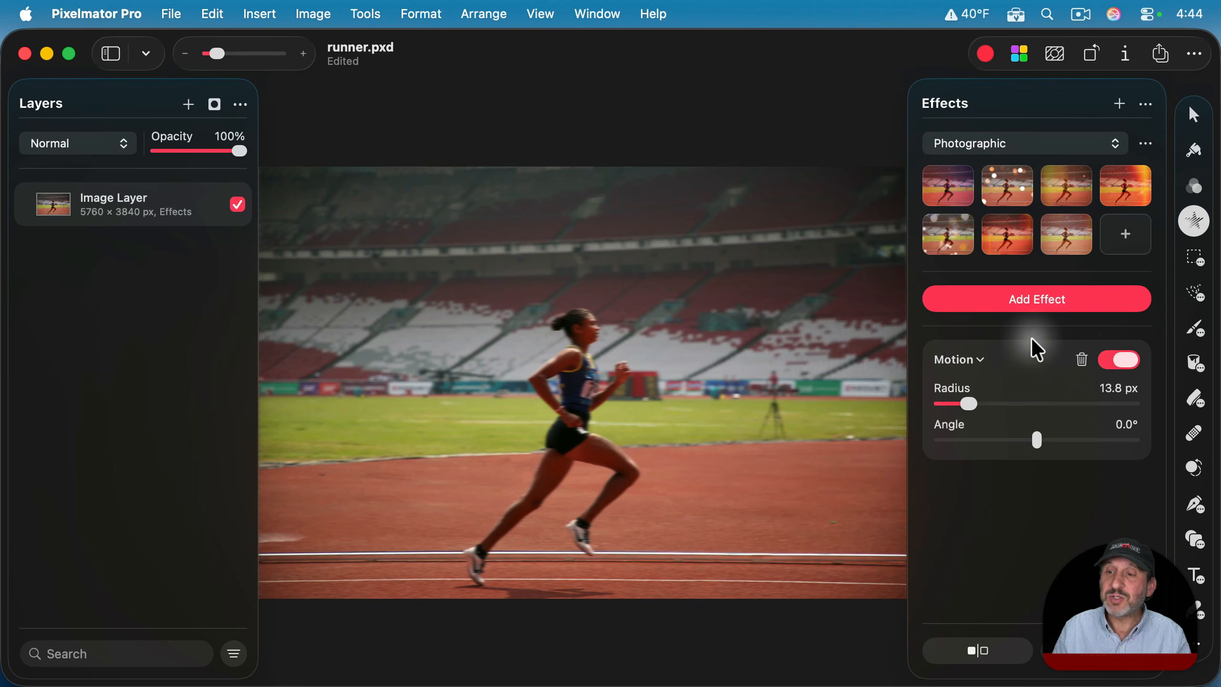
left_click(1081, 360)
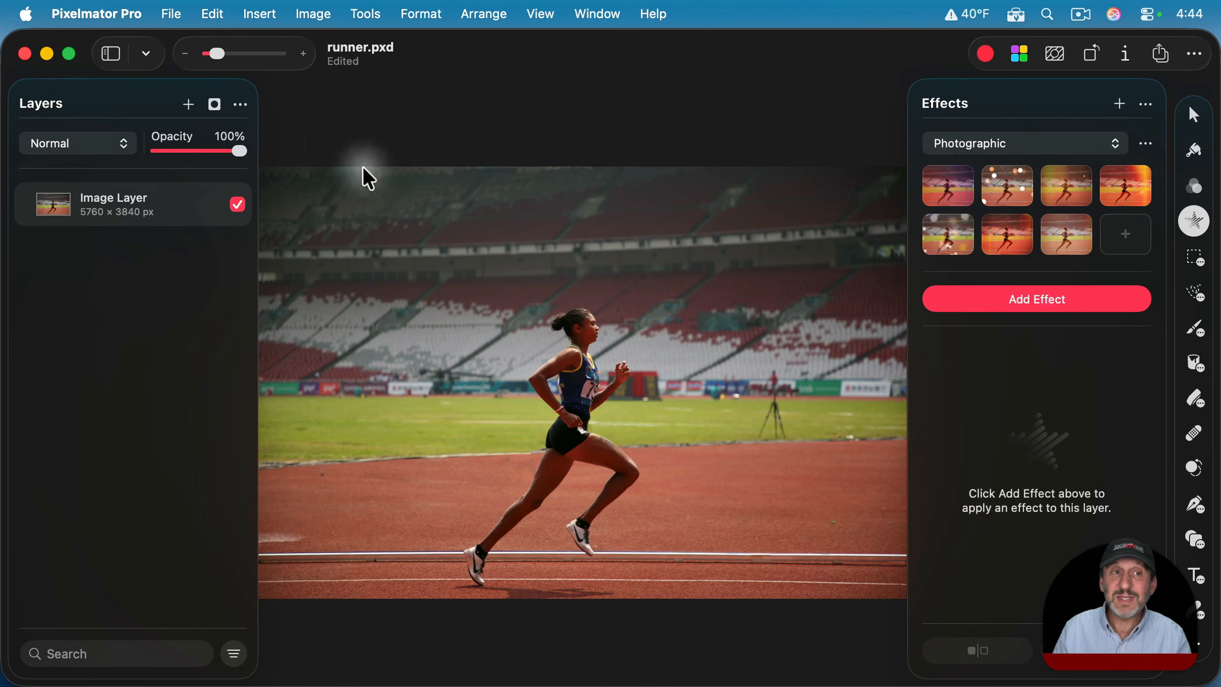
Step: Select the runner automatically with Select Subject
left_click(217, 12)
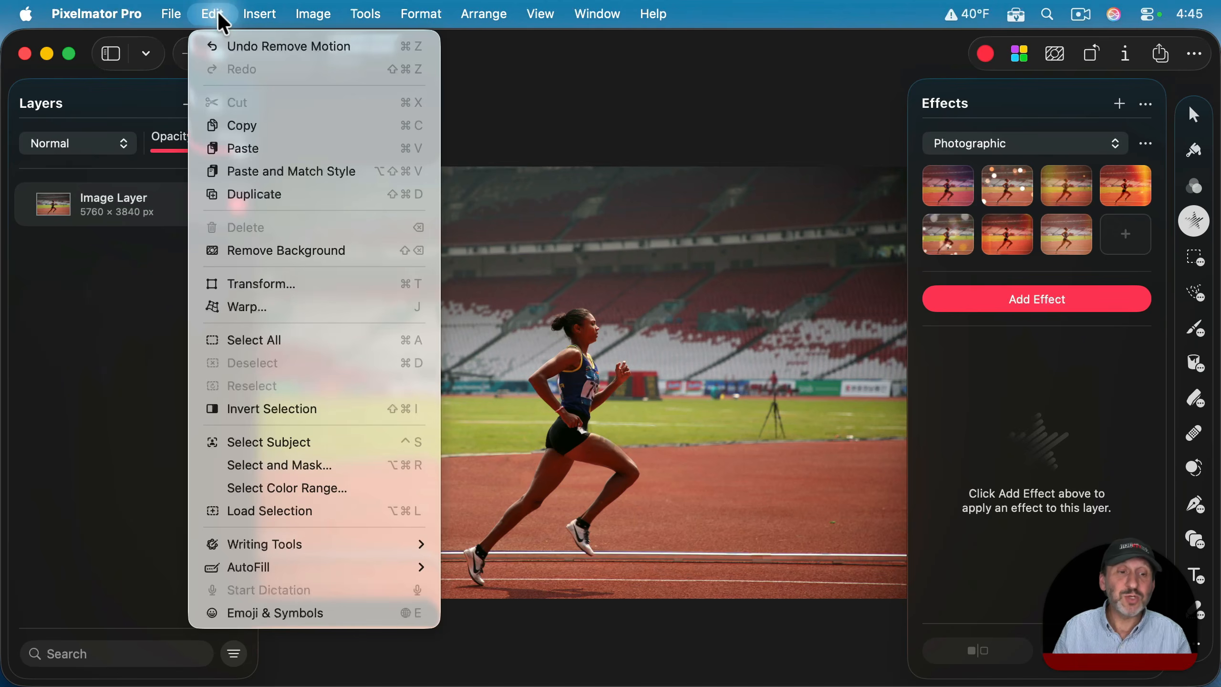
left_click(263, 433)
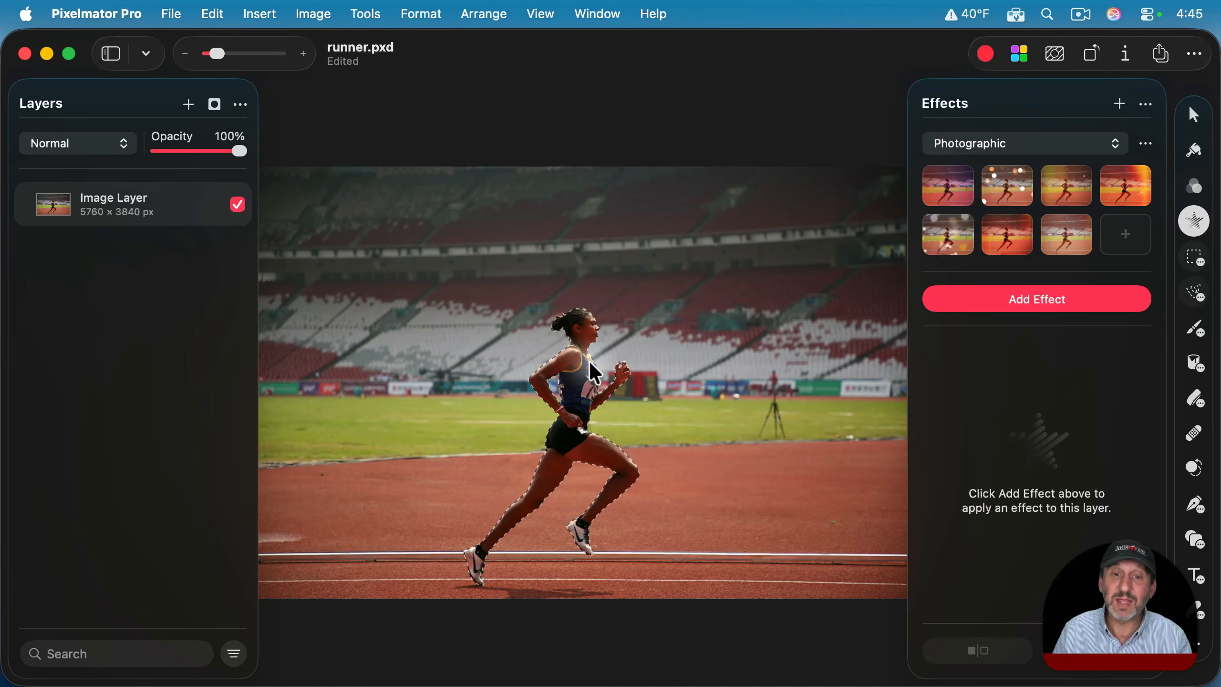
Step: Add the missing edge of the front number bib to the selection with the Free Selection tool
scroll(583, 358, "up", 10)
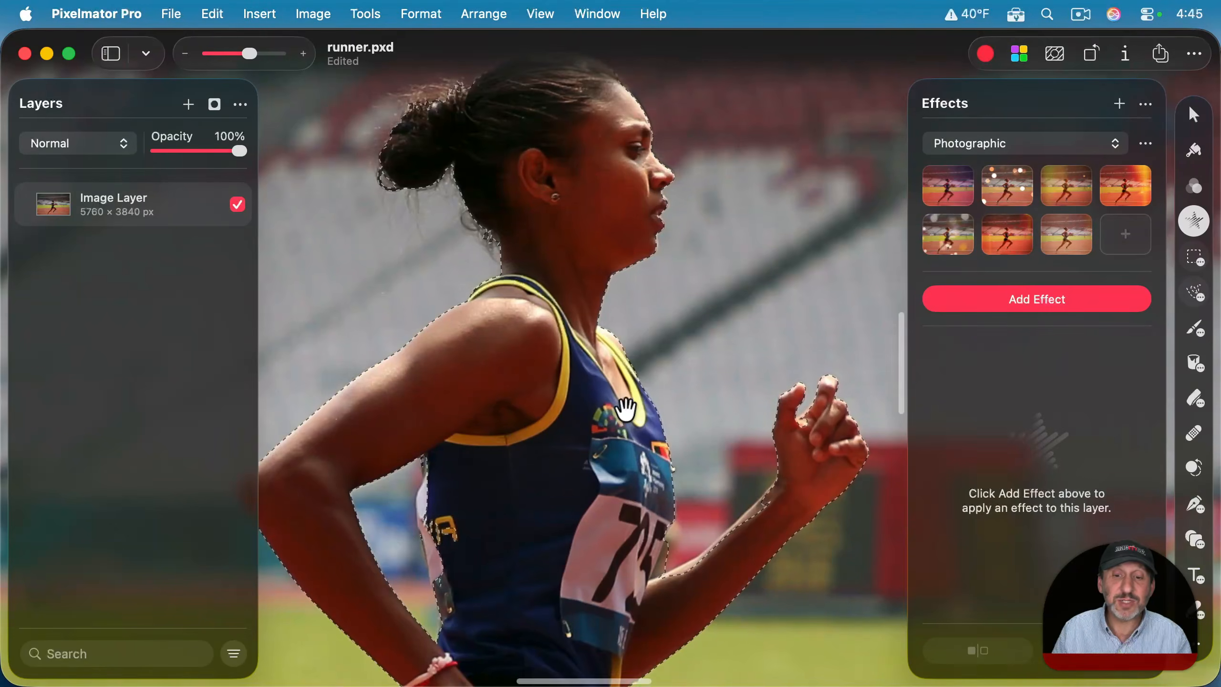
scroll(625, 409, "up", 10)
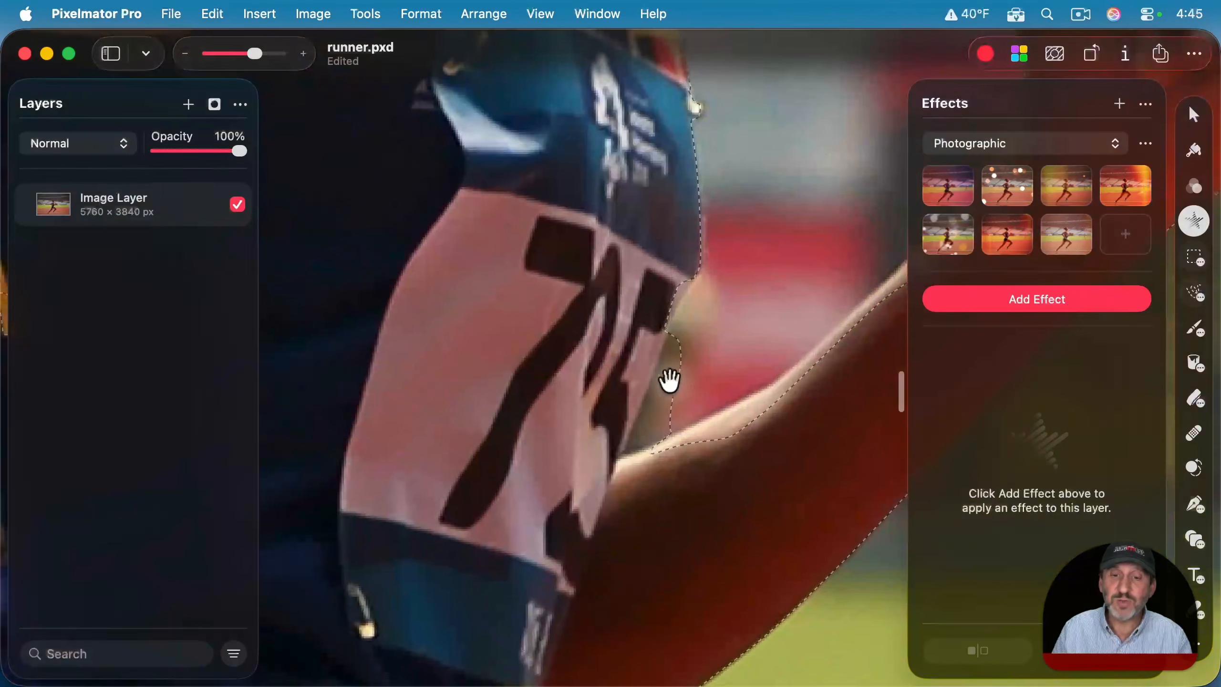
left_click(1199, 296)
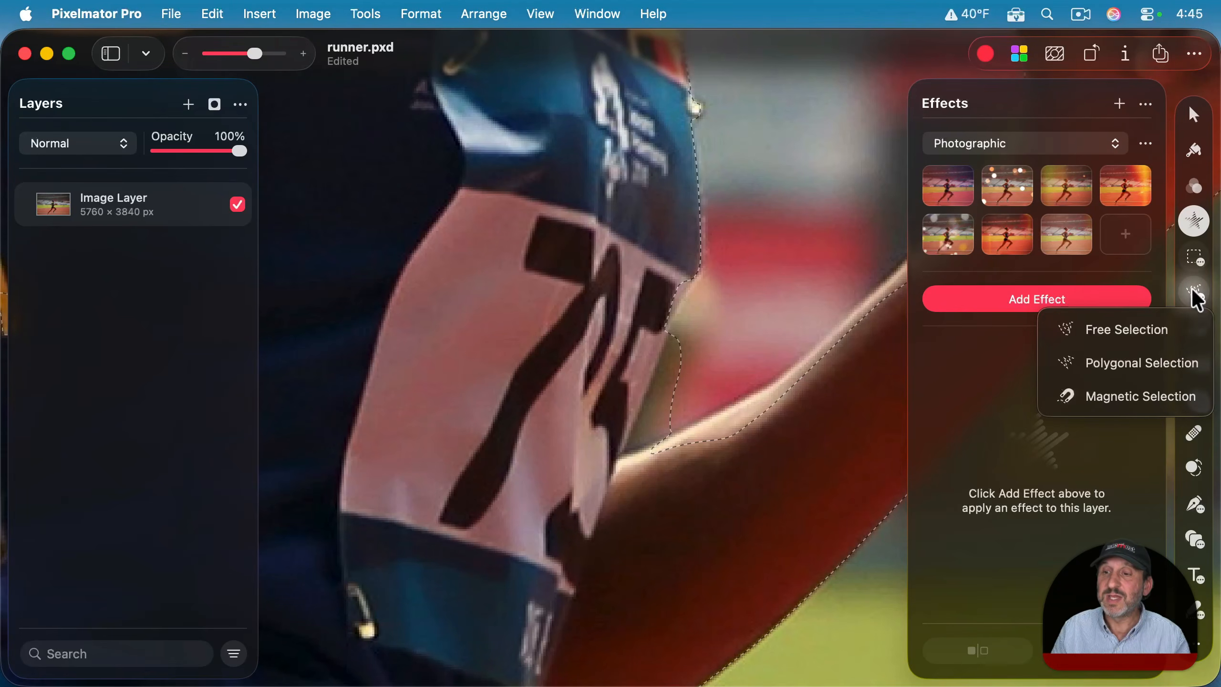
left_click(1123, 328)
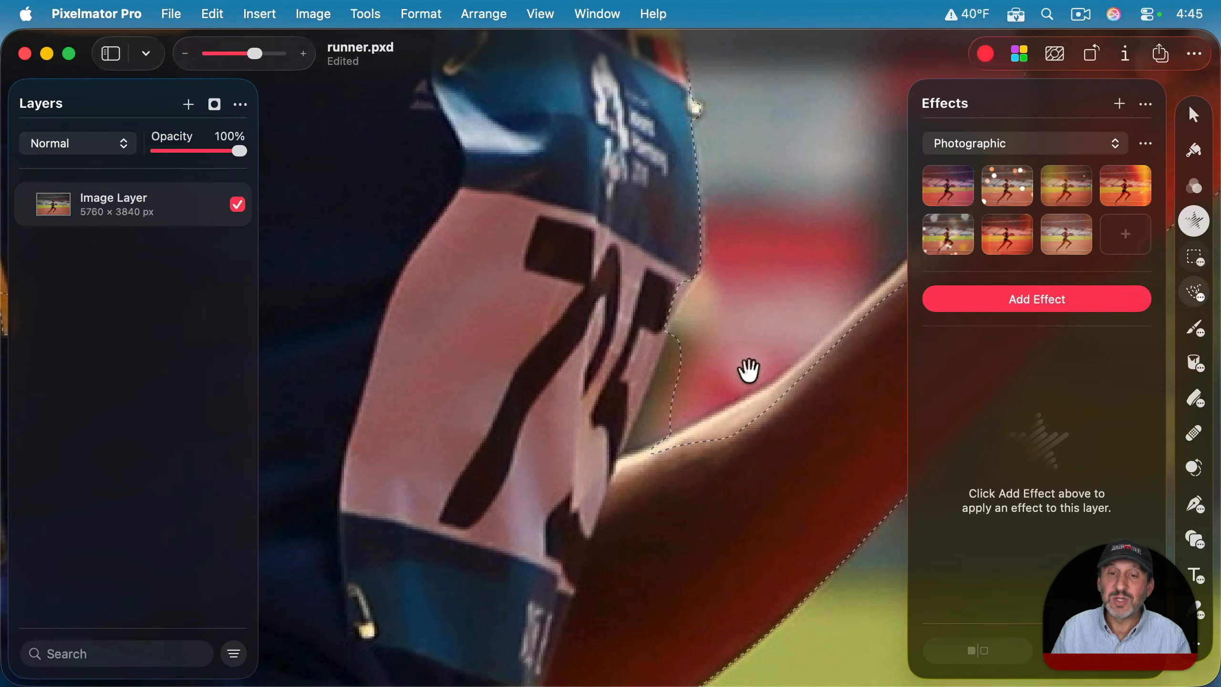
key("shift")
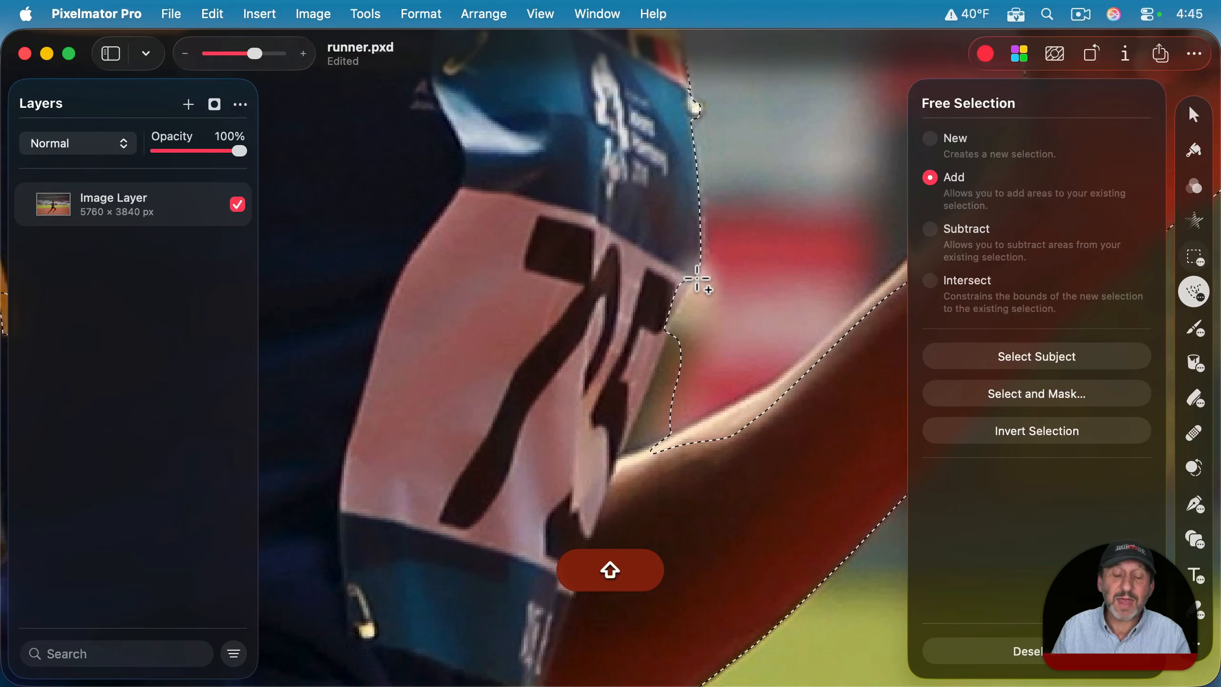
left_click(670, 333, "shift")
left_click(643, 330, "shift")
left_click(680, 269, "shift")
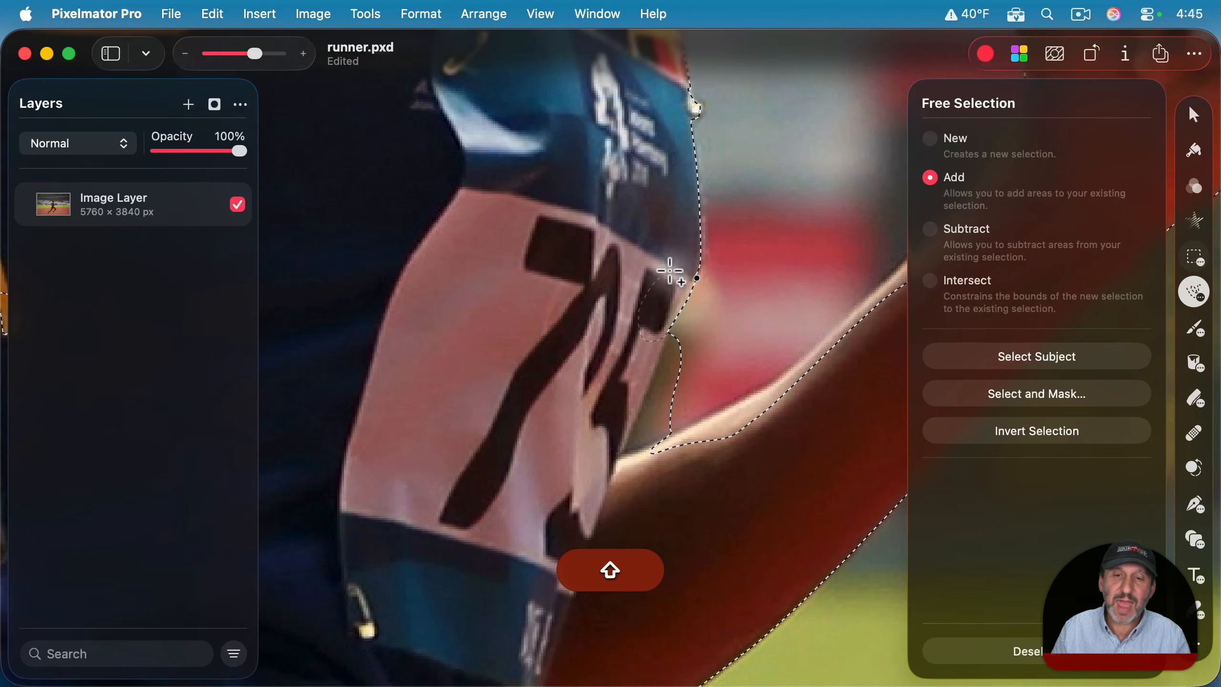
left_click(697, 277, "shift")
Step: Subtract the wedge of background between the front bib and the forearm from the selection with Free Selection
key("alt")
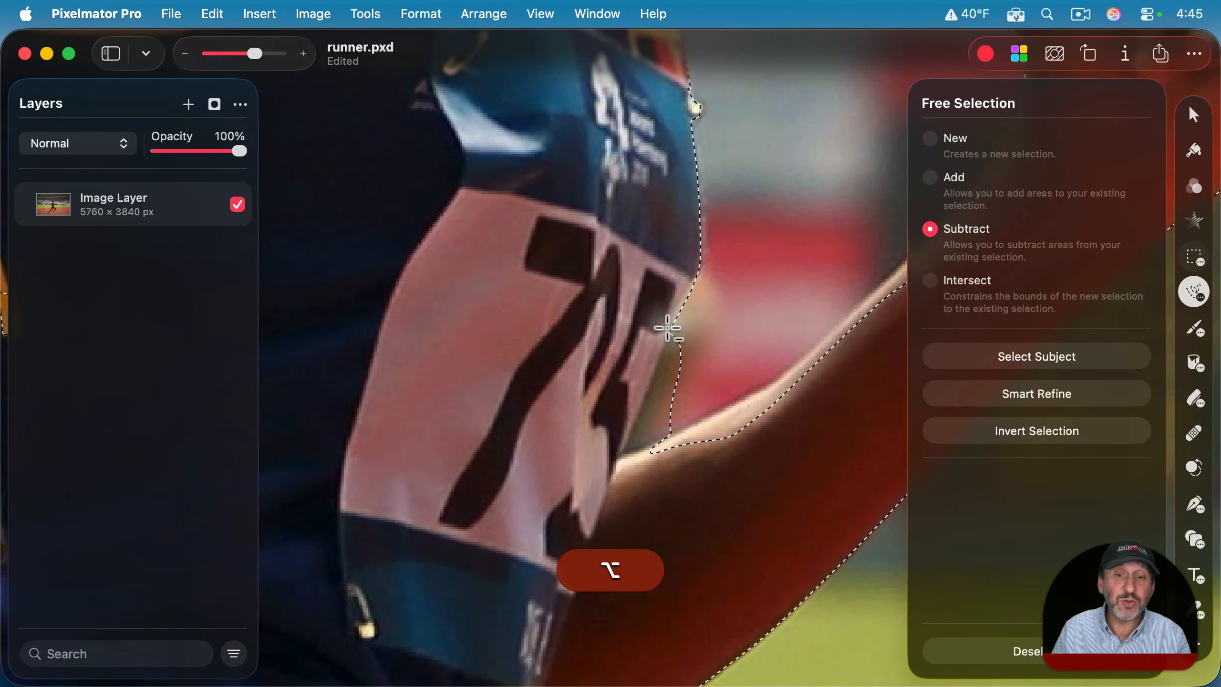
left_click(667, 328, "alt")
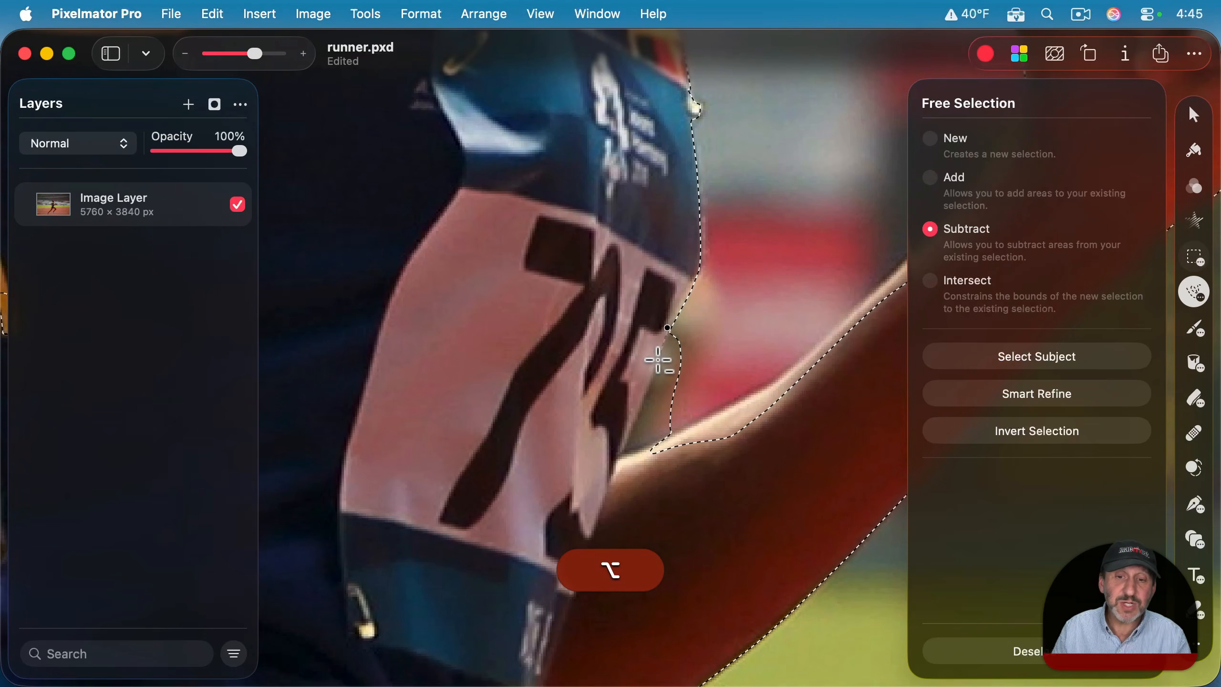
left_click(616, 458, "alt")
left_click(676, 446, "alt")
left_click(709, 376, "alt")
left_click(667, 329, "alt")
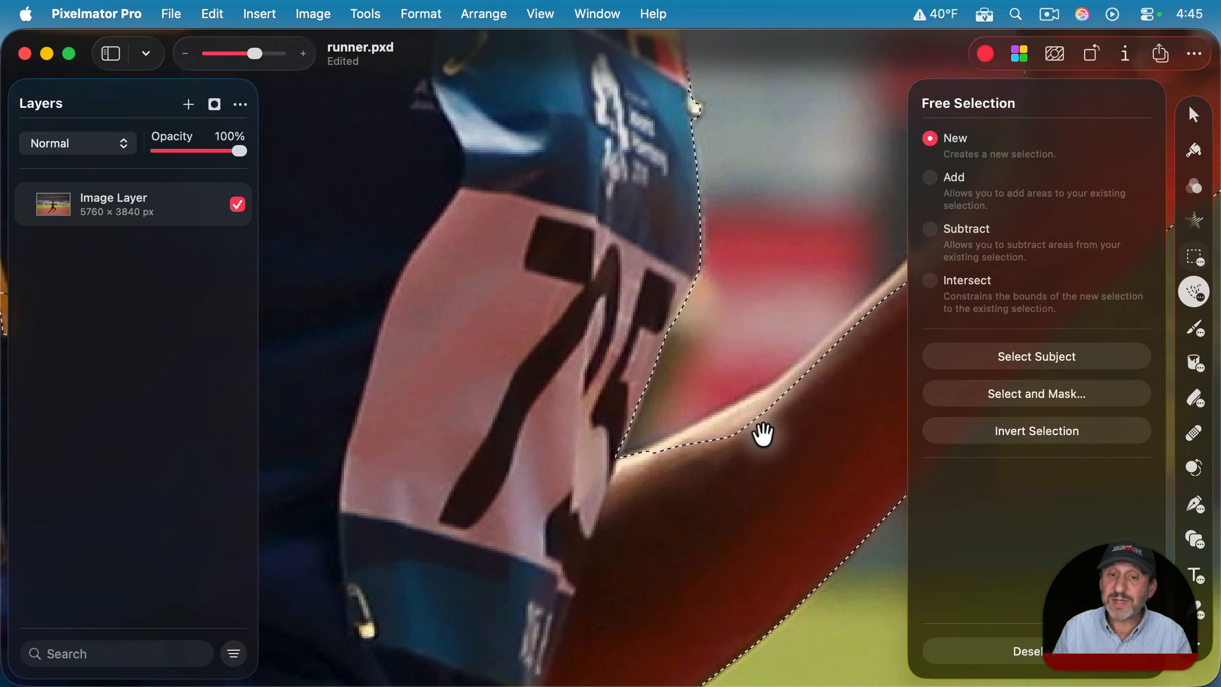
Step: Add the front forearm's upper edge to the selection with Quick Selection and subtract the background that spilled in beside it
key("q")
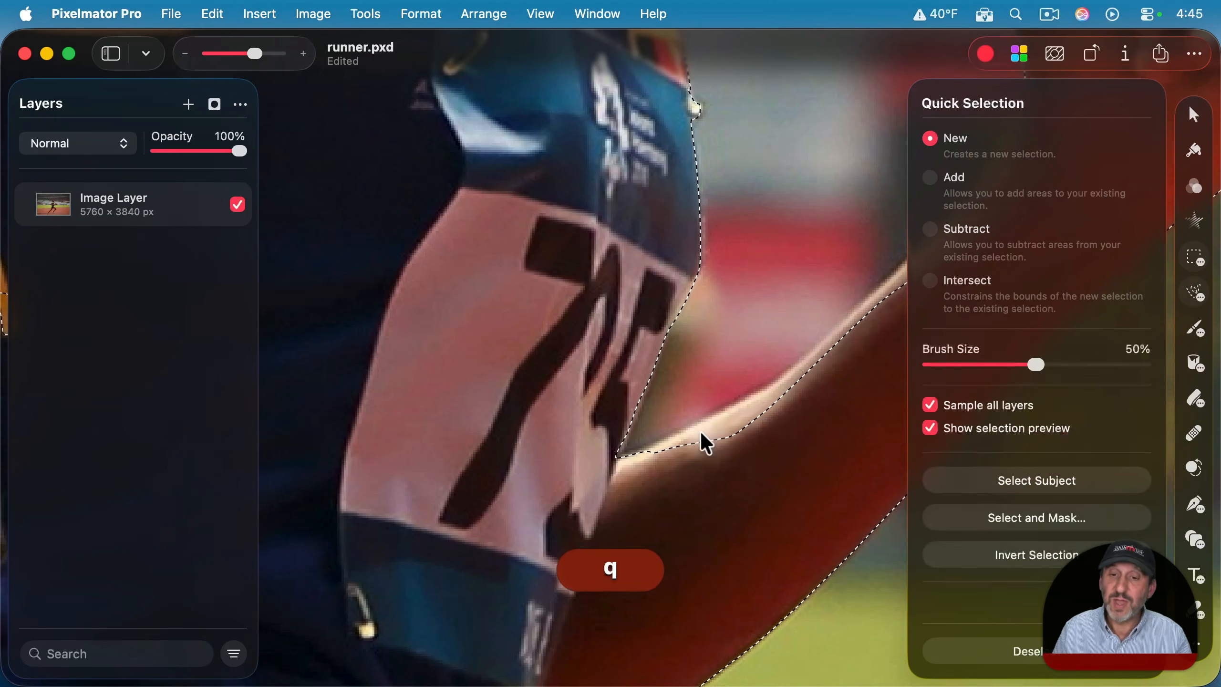
key("shift")
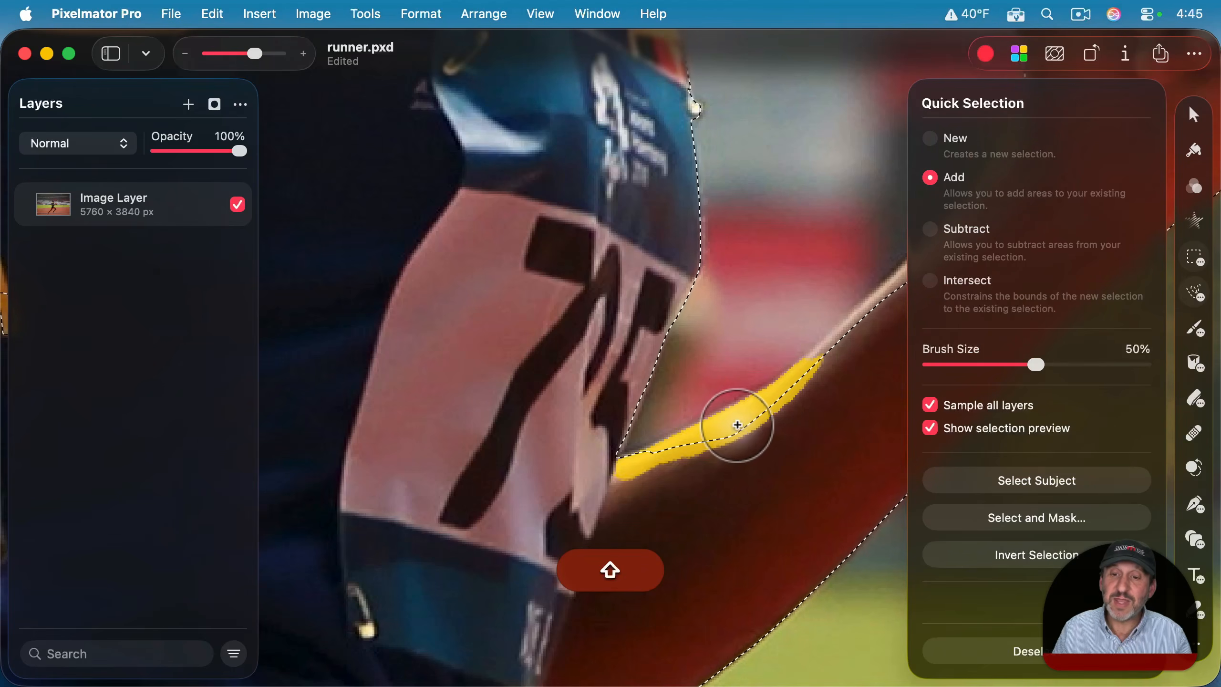
left_click(725, 428, "shift")
scroll(724, 429, "right", 5)
scroll(723, 428, "up", 2)
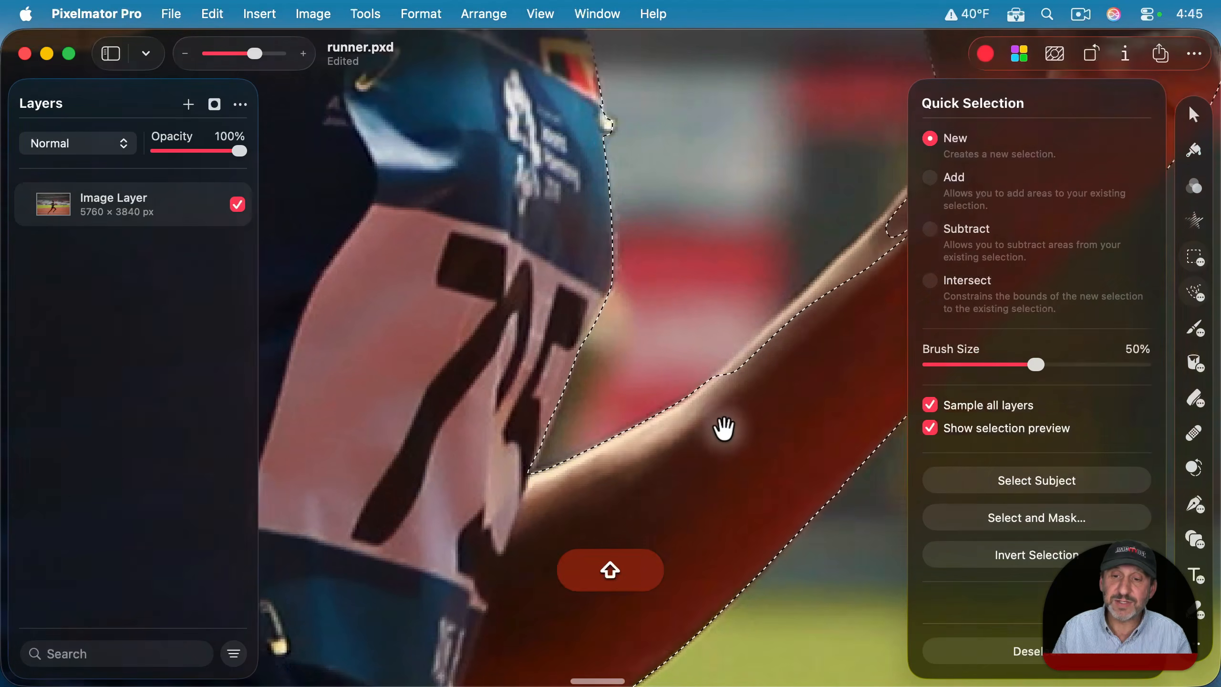
key("shift")
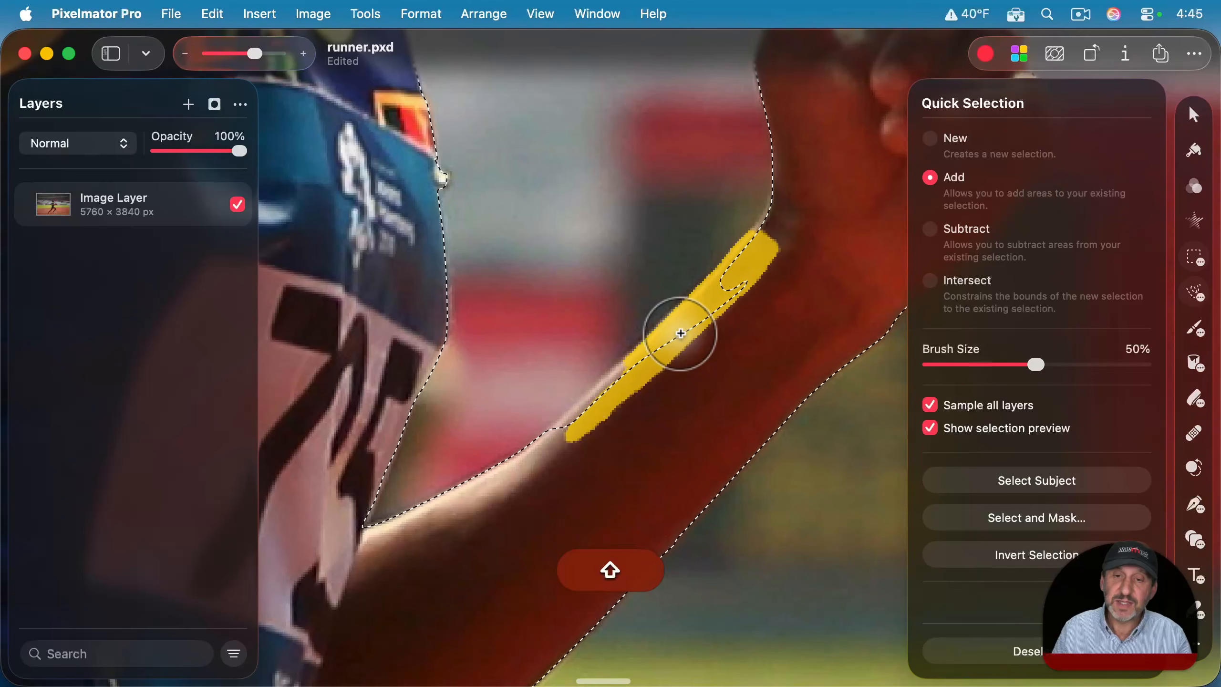
left_click(679, 332, "shift")
left_click(592, 390, "shift")
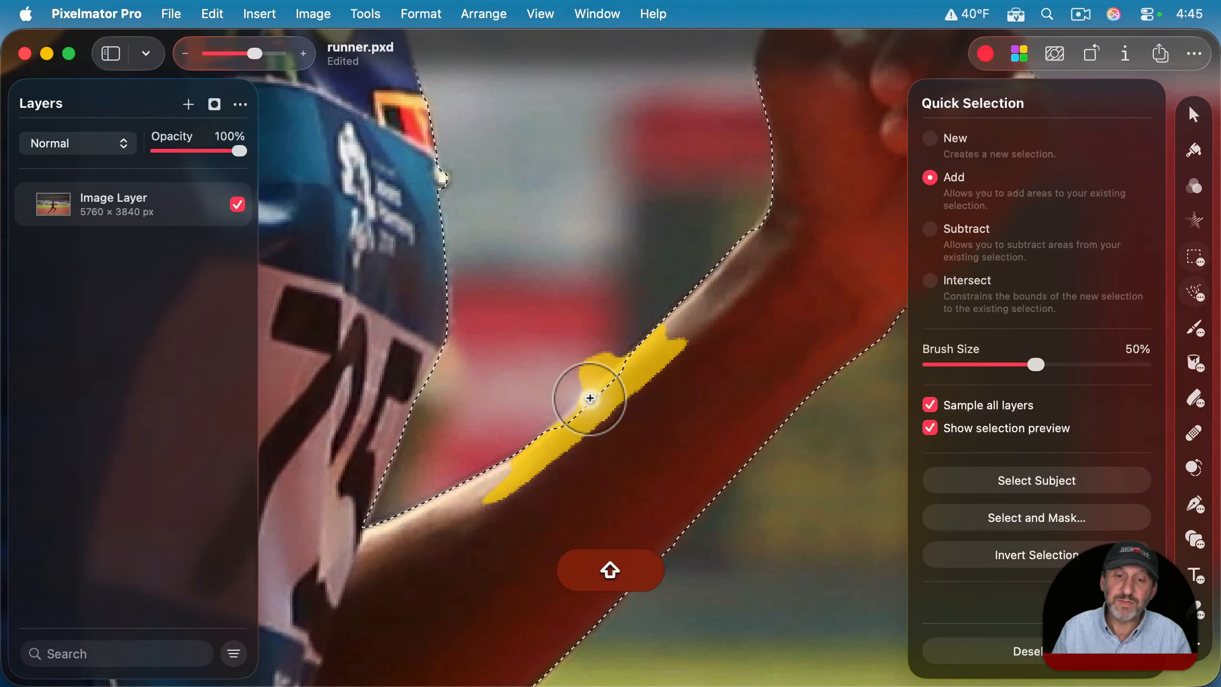
key("alt")
left_click(565, 369, "alt")
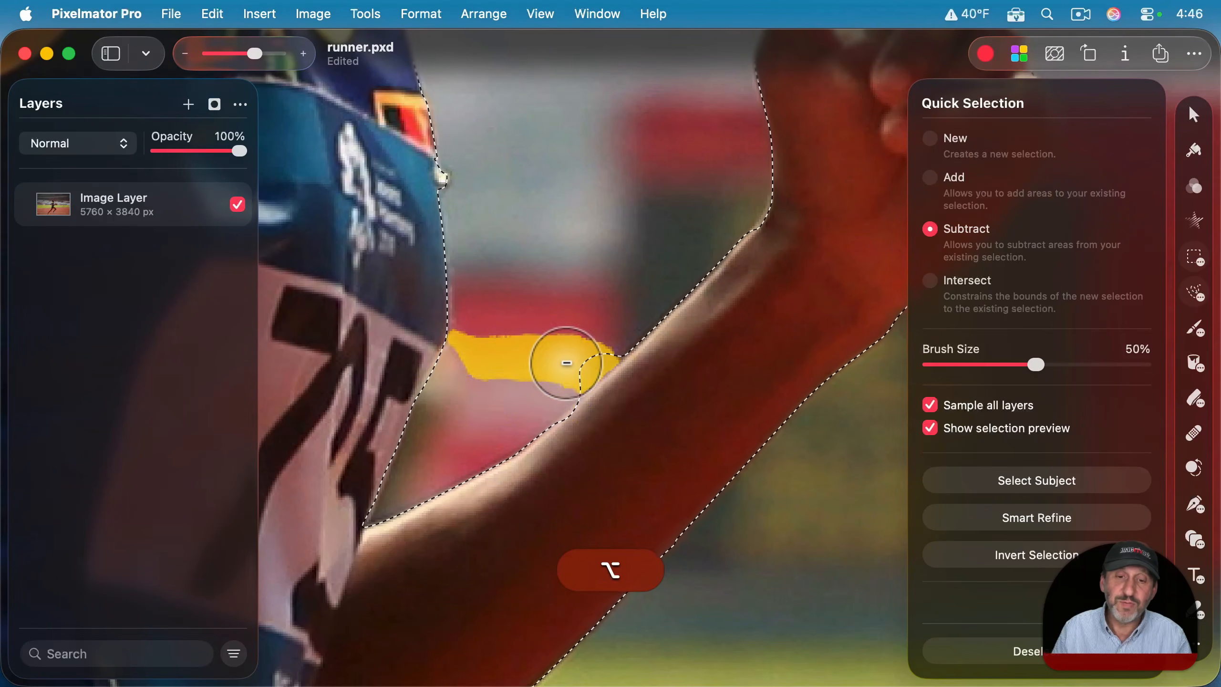
Step: Check the selection outline along the runner's front arm, legs and shoes
scroll(672, 405, "down", 5)
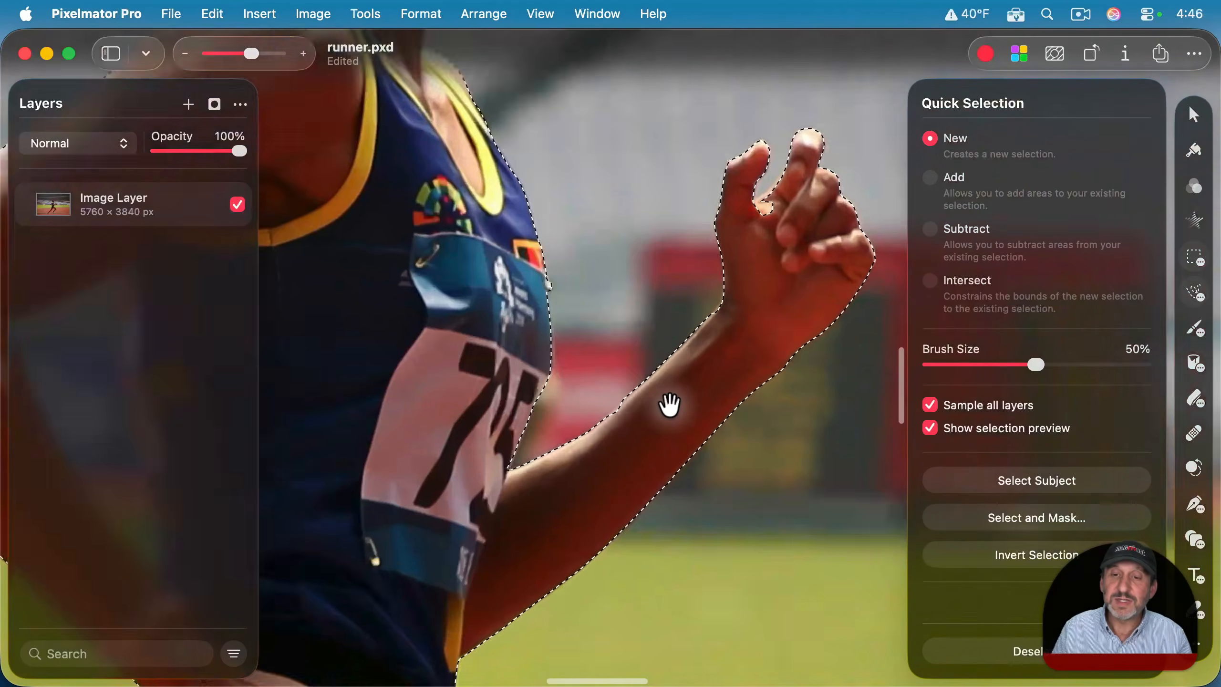
scroll(669, 405, "down", 6)
scroll(669, 403, "down", 15)
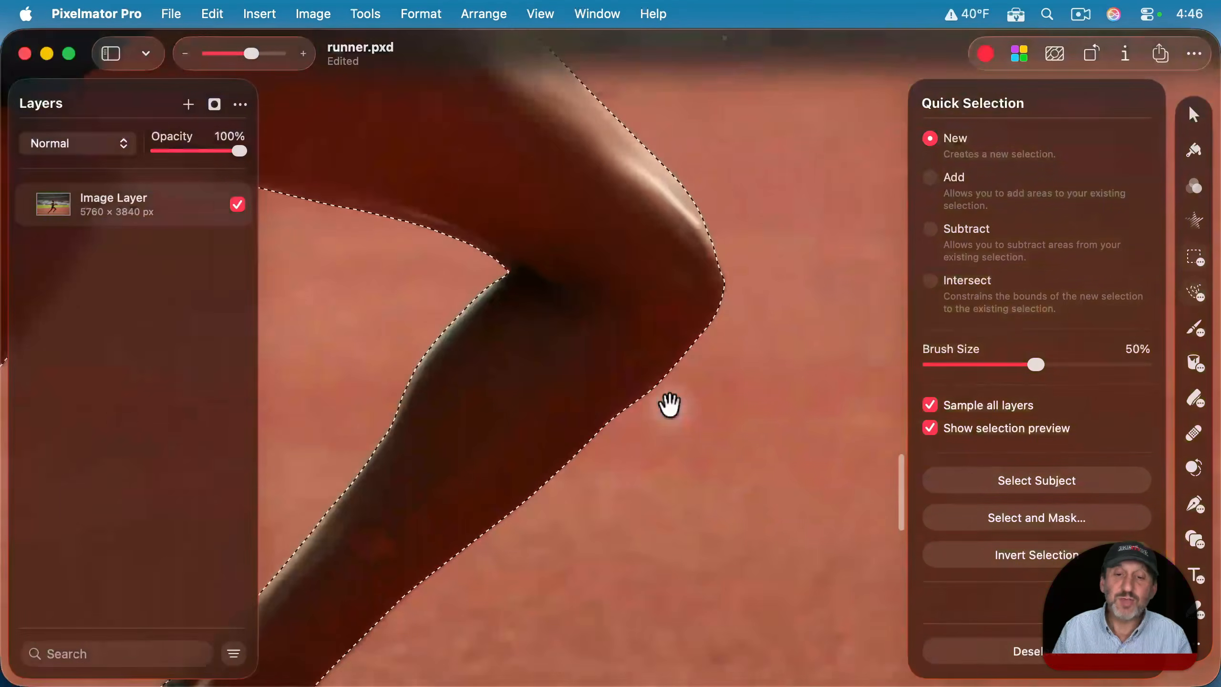
scroll(669, 404, "down", 5)
scroll(669, 403, "left", 10)
scroll(669, 404, "up", 4)
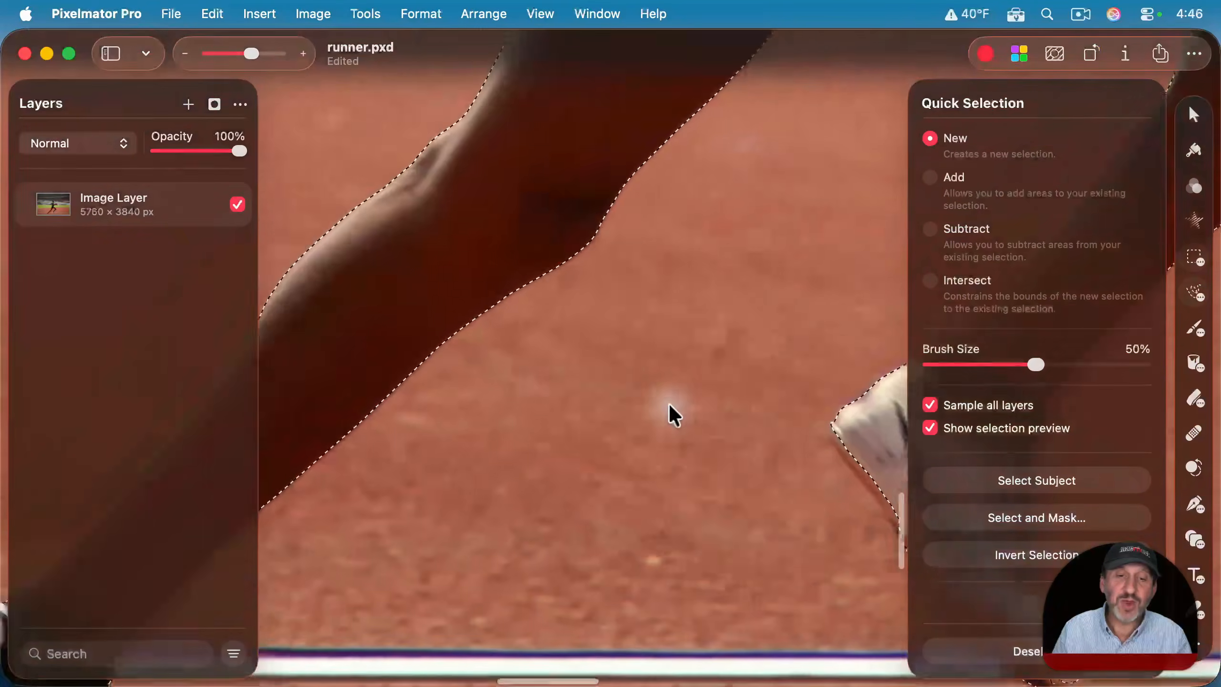
scroll(669, 404, "down", 4)
scroll(668, 403, "up", 6)
Step: Add the rear bib edge and the shirt lettering behind the bent elbow to the selection with Quick Selection
scroll(668, 403, "right", 5)
scroll(668, 403, "up", 15)
scroll(669, 404, "right", 4)
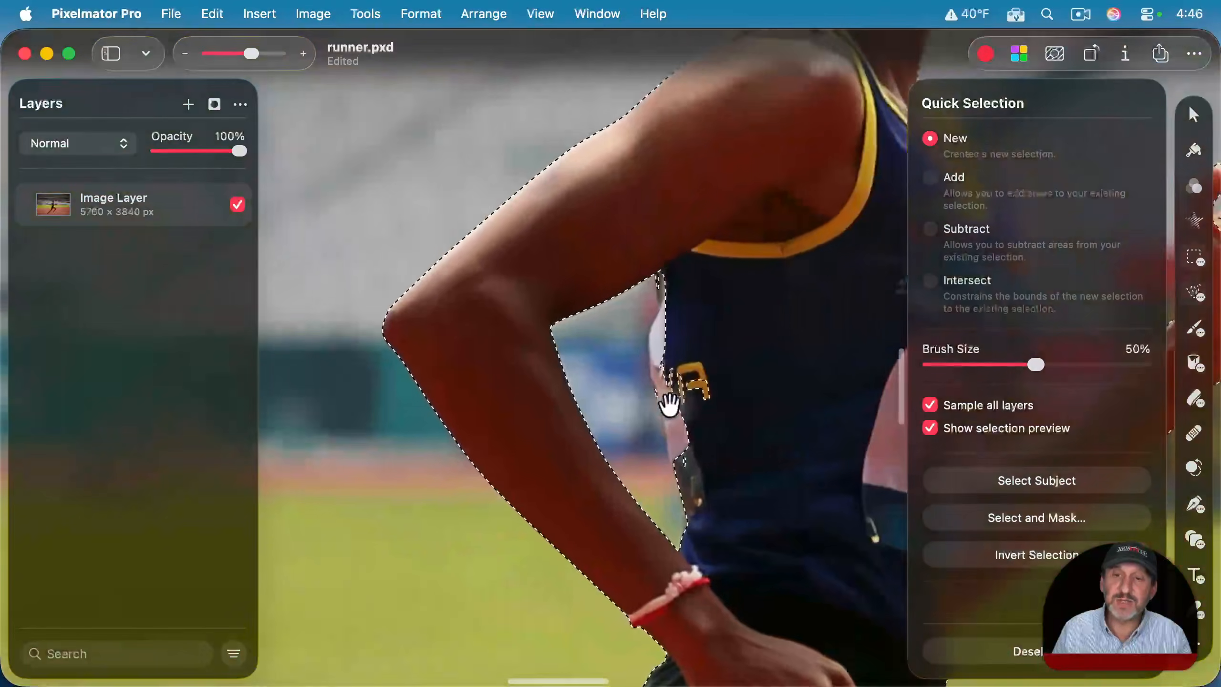
scroll(668, 403, "up", 5)
key("shift")
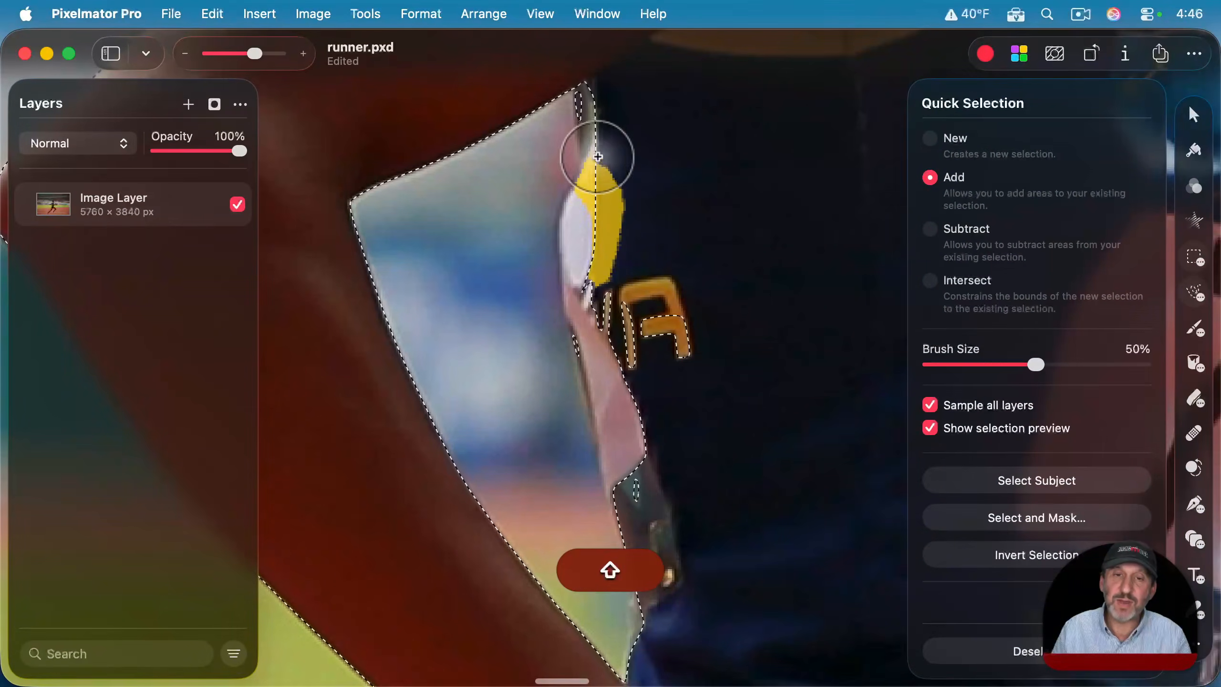
mouse_move(588, 276)
left_mouse_down()
mouse_move(591, 394)
mouse_move(636, 524)
left_mouse_up()
left_click_drag(622, 291, 705, 373)
scroll(598, 261, "down", 1)
scroll(598, 261, "down", 5)
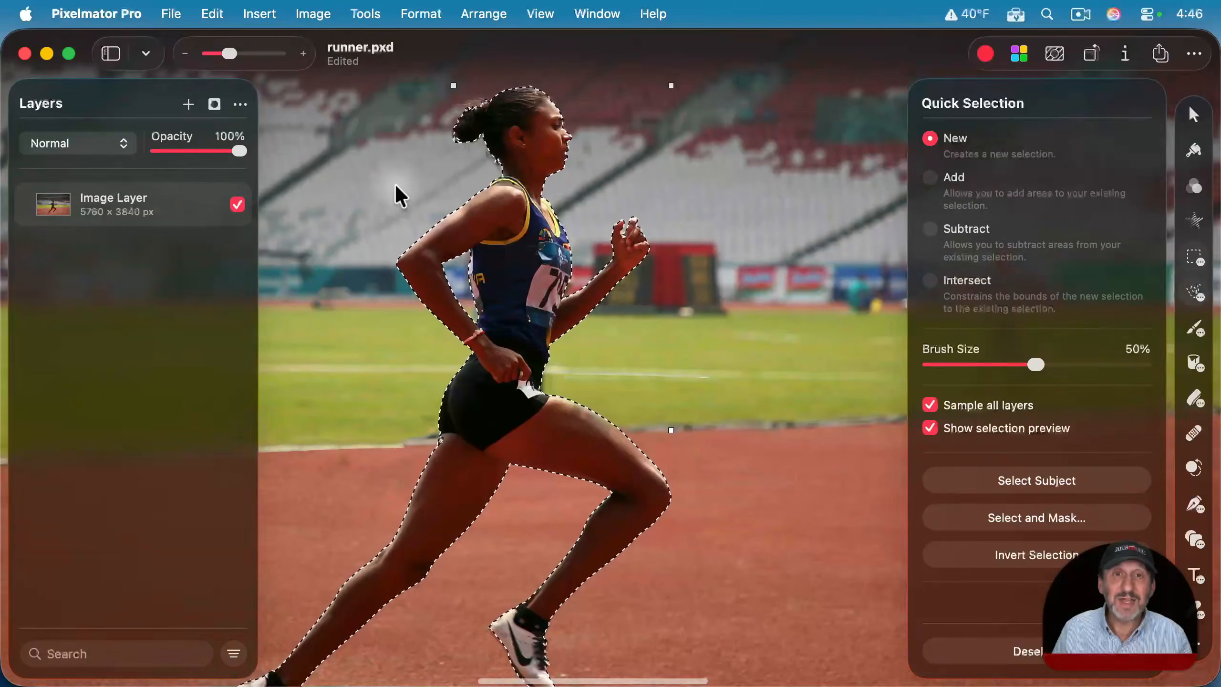
scroll(392, 186, "left", 4)
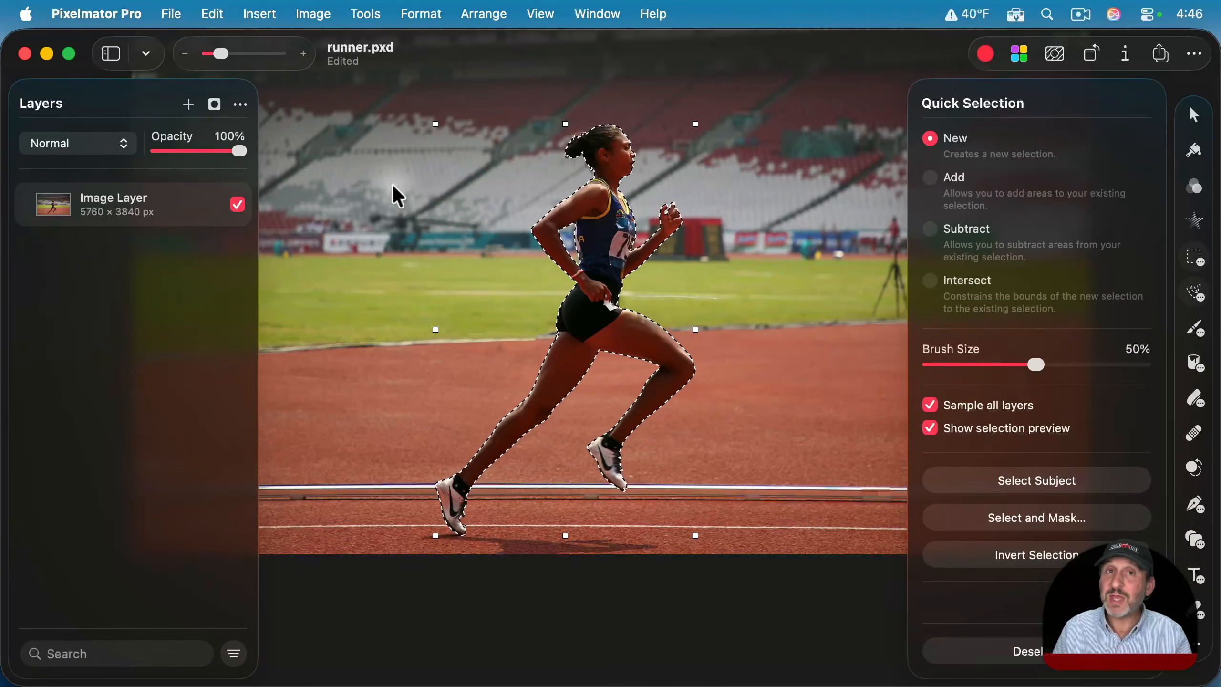
Step: Copy the selected runner and paste it as a new layer above the photo
key("super+c")
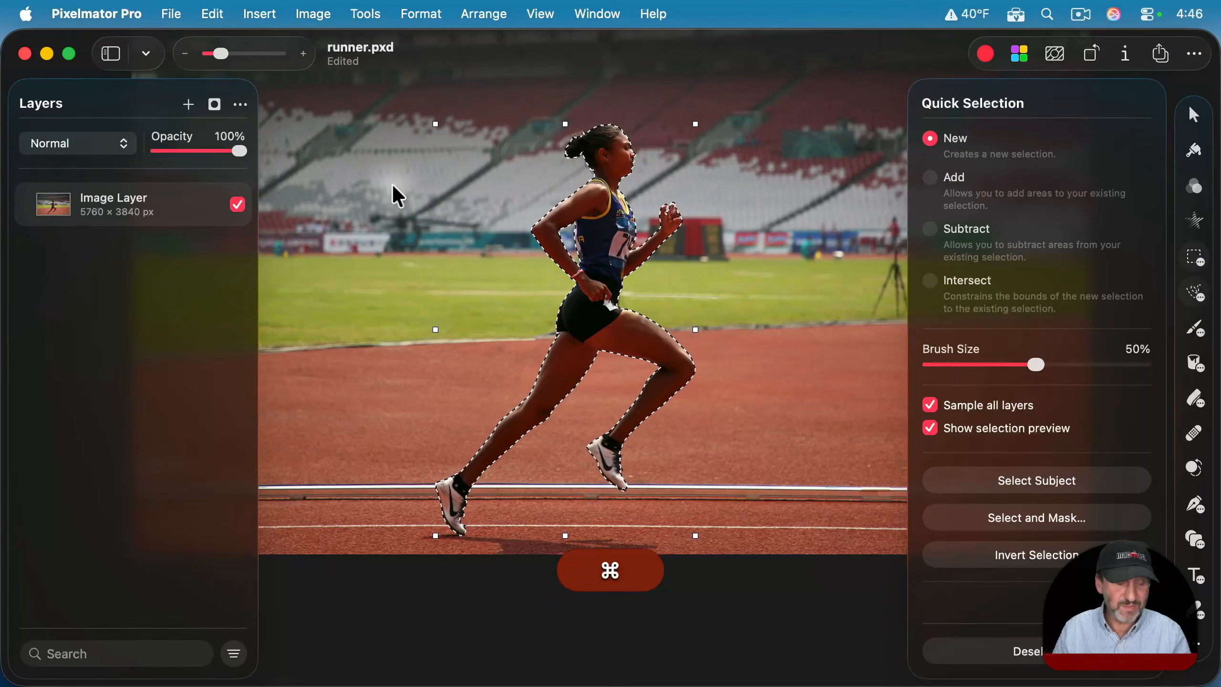
key("super+v")
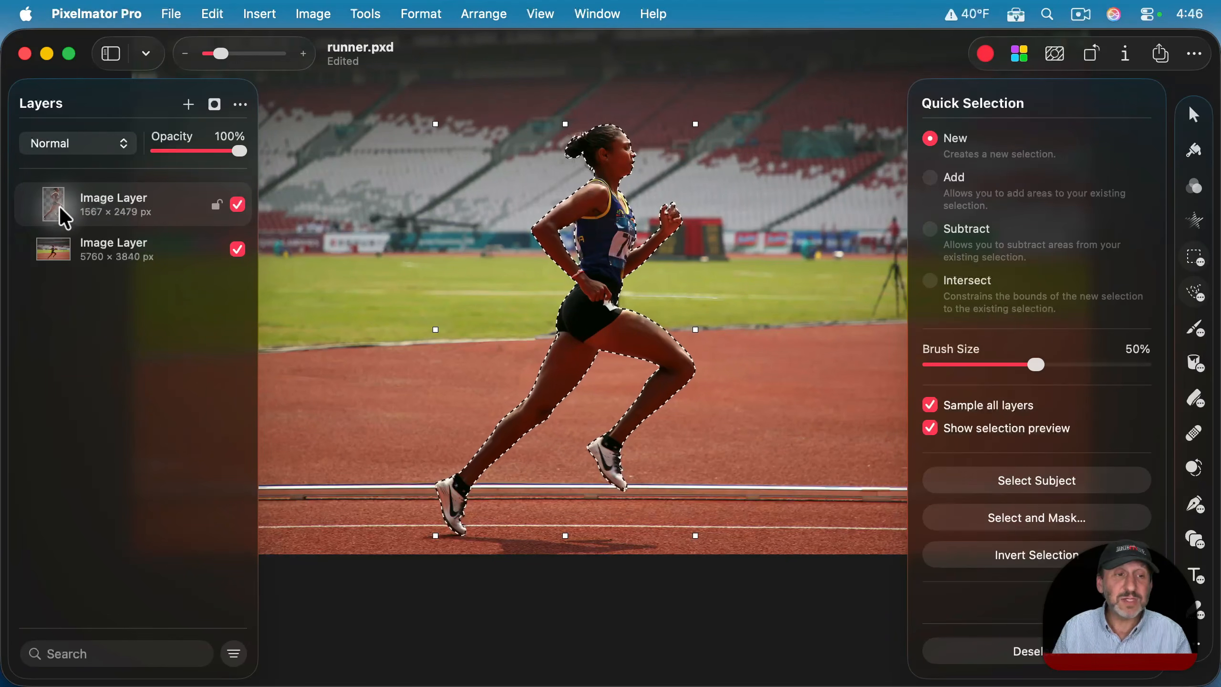
Step: Hide and show the runner cutout layer and the photo layer in turn to compare them
left_click(238, 205)
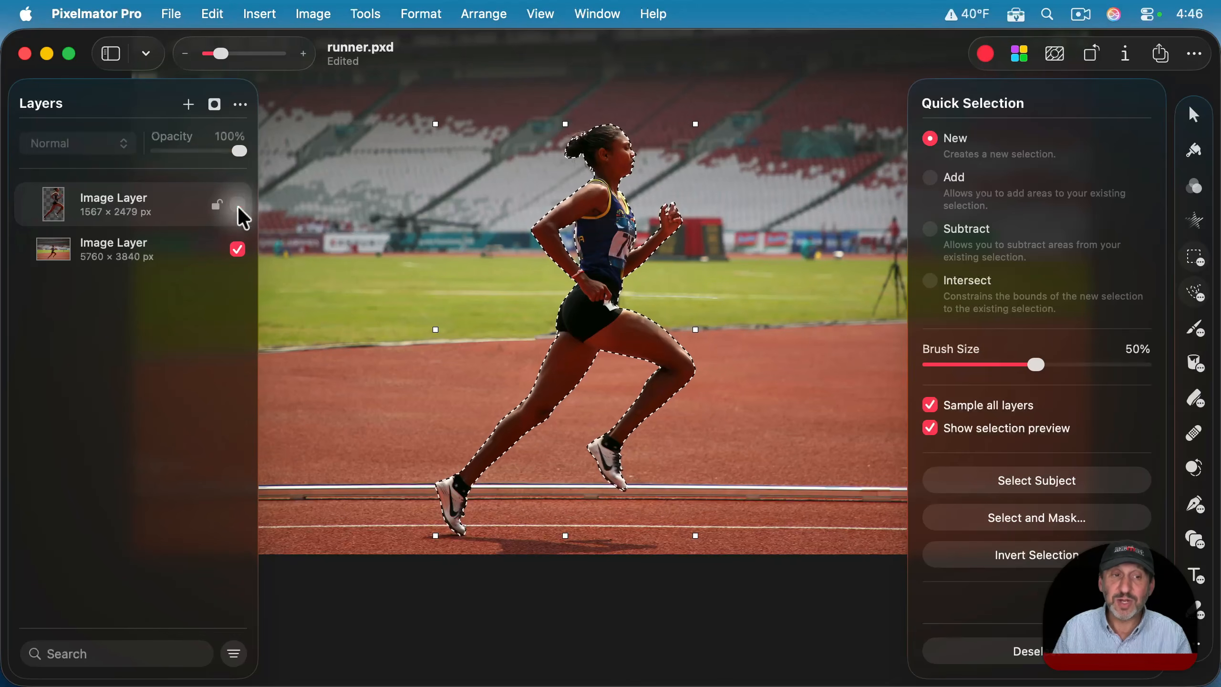
left_click(238, 205)
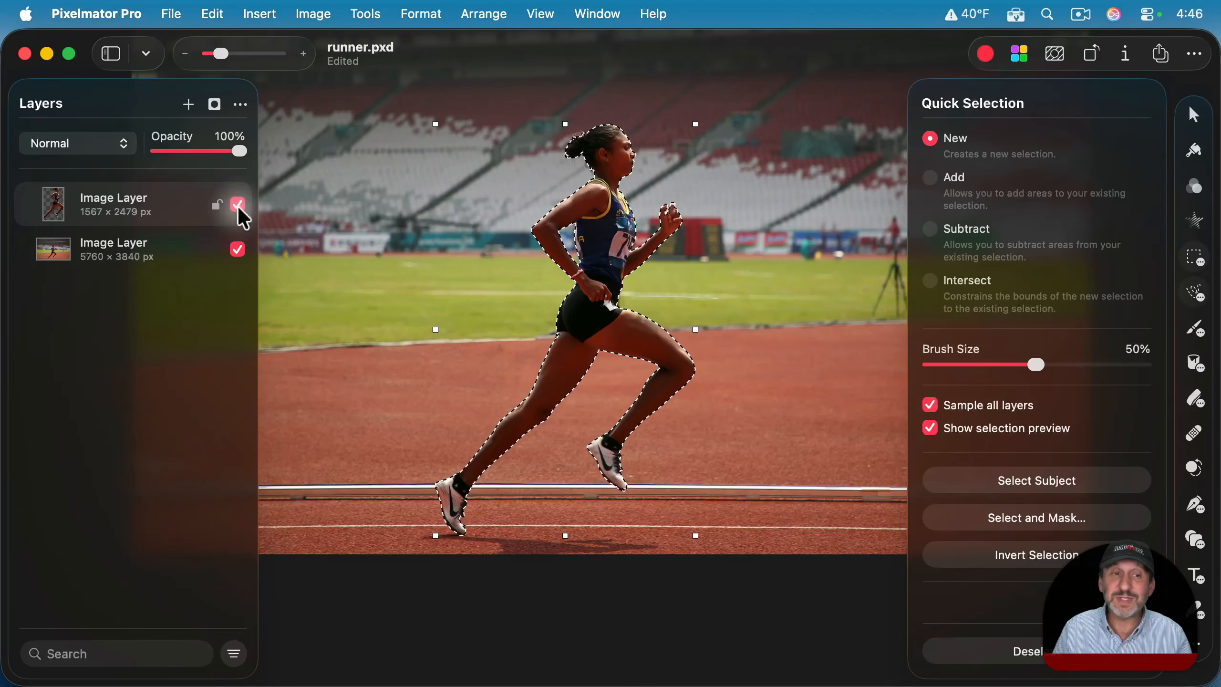
left_click(238, 251)
left_click(238, 250)
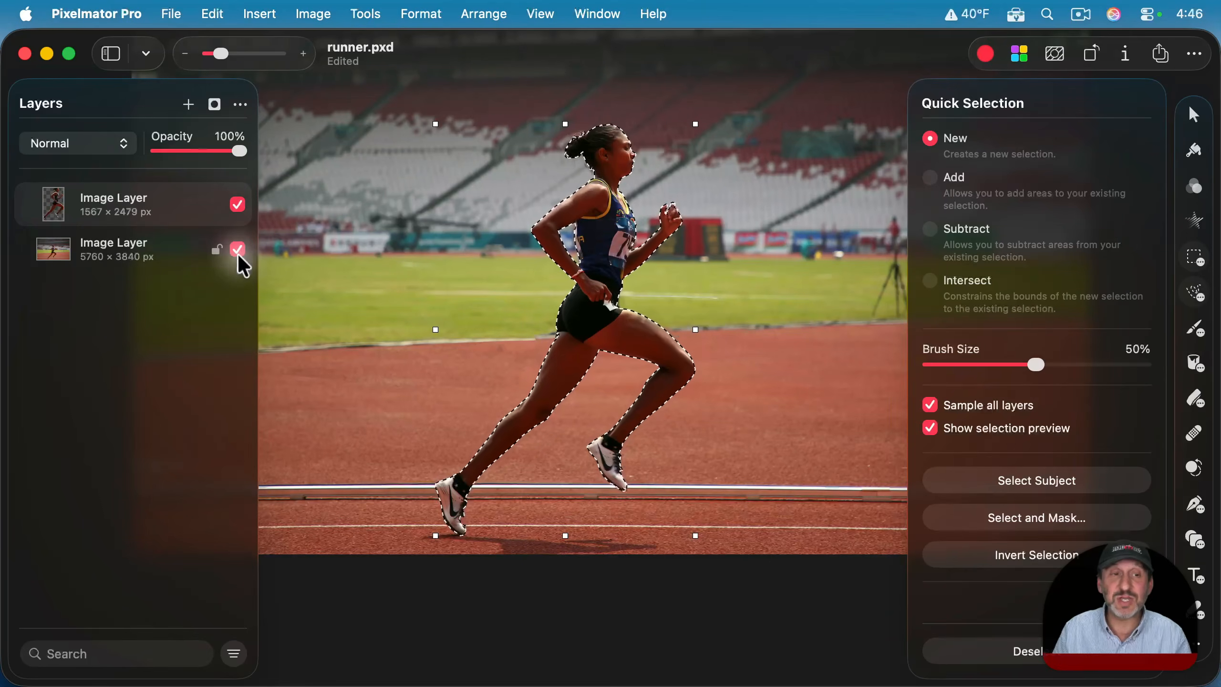
Step: Clear the selection around the runner
key("super")
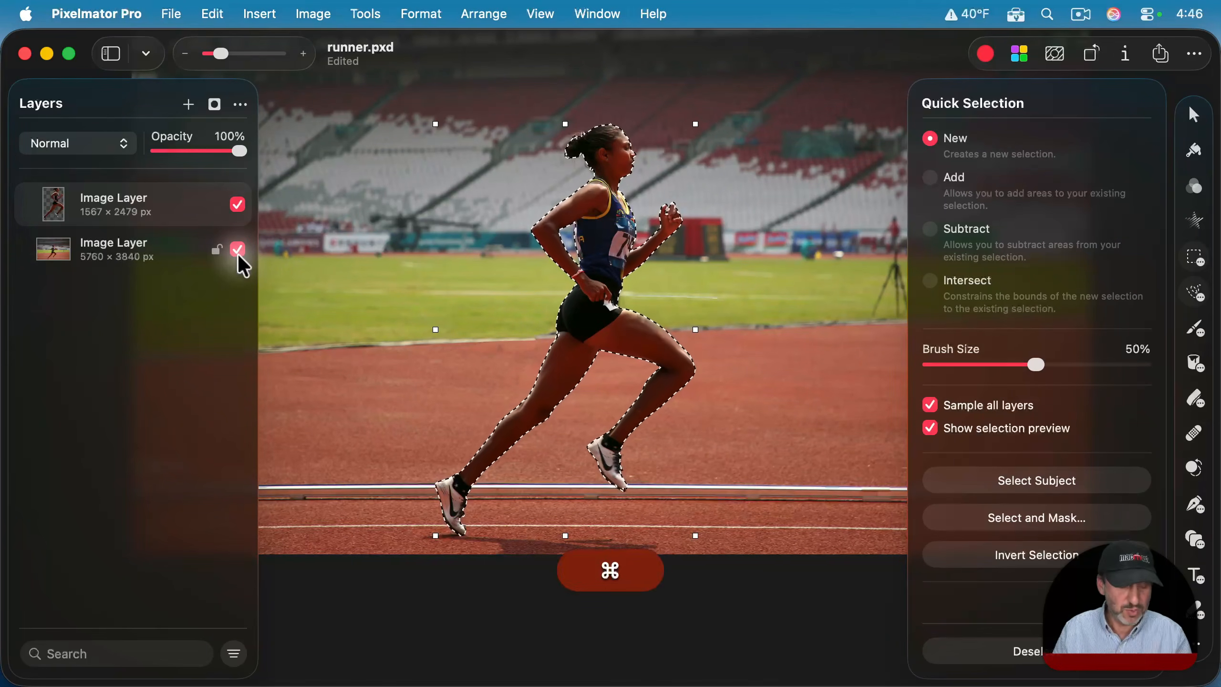
scroll(639, 251, "down", 5)
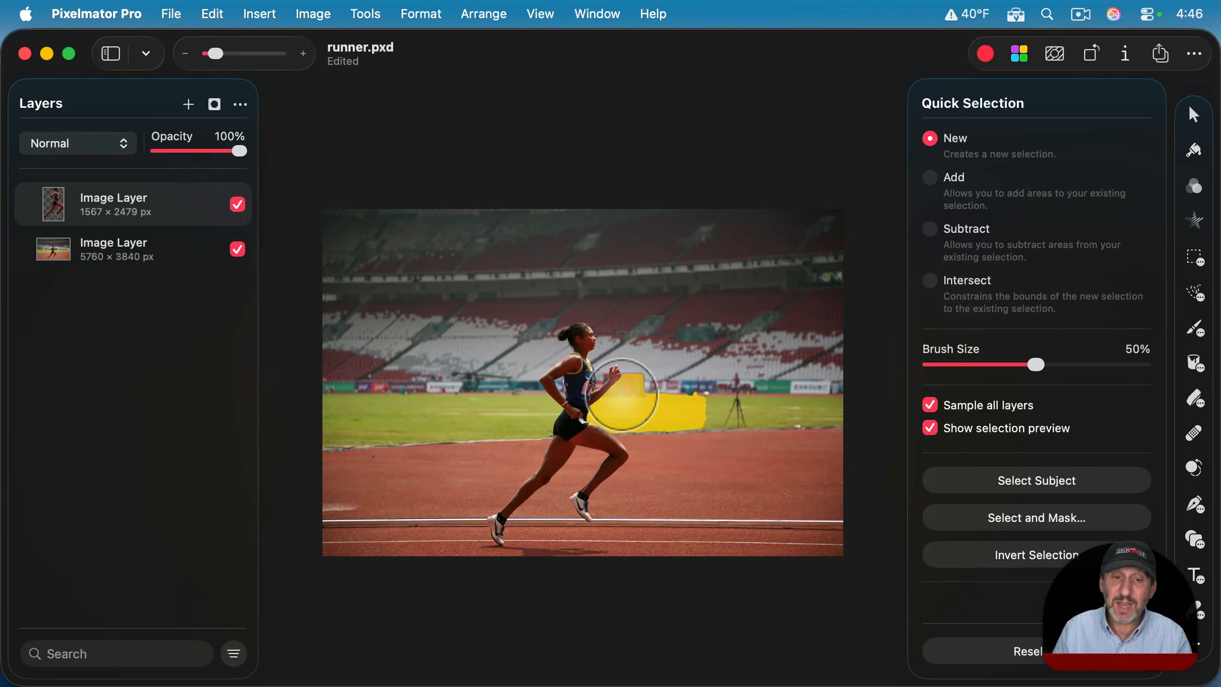
scroll(623, 395, "up", 5)
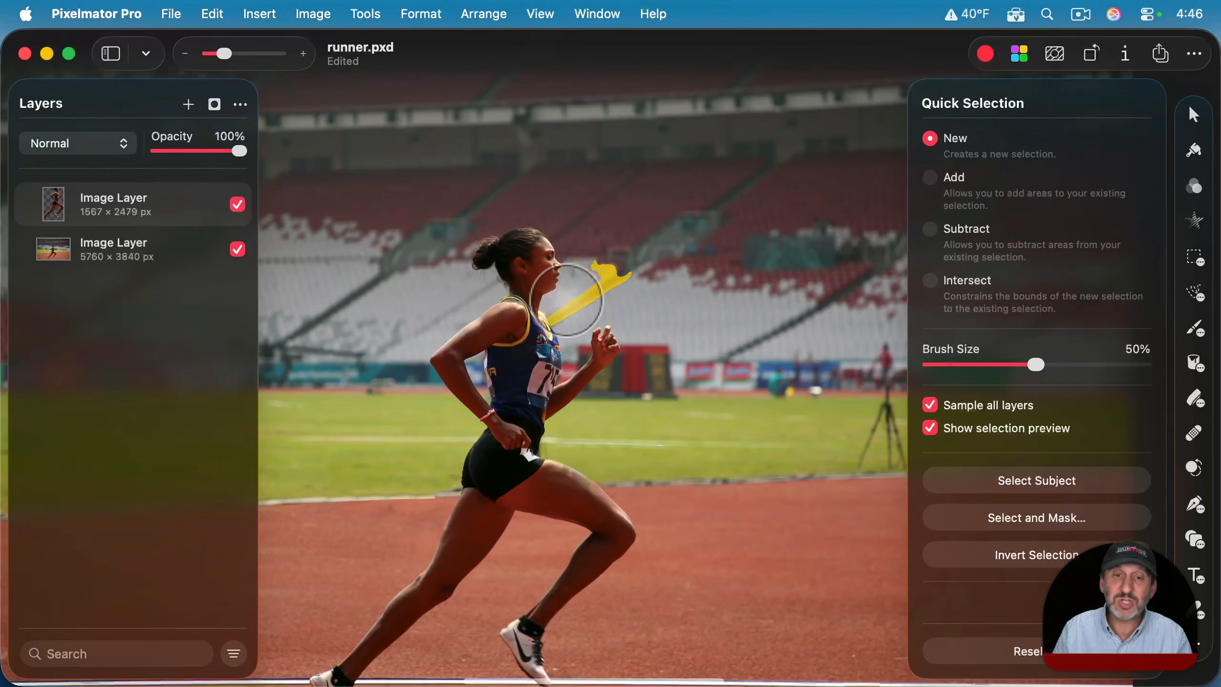
Step: Apply a Motion blur effect with a radius of 31.6 px directly to the photo layer beneath the runner cutout
left_click(96, 245)
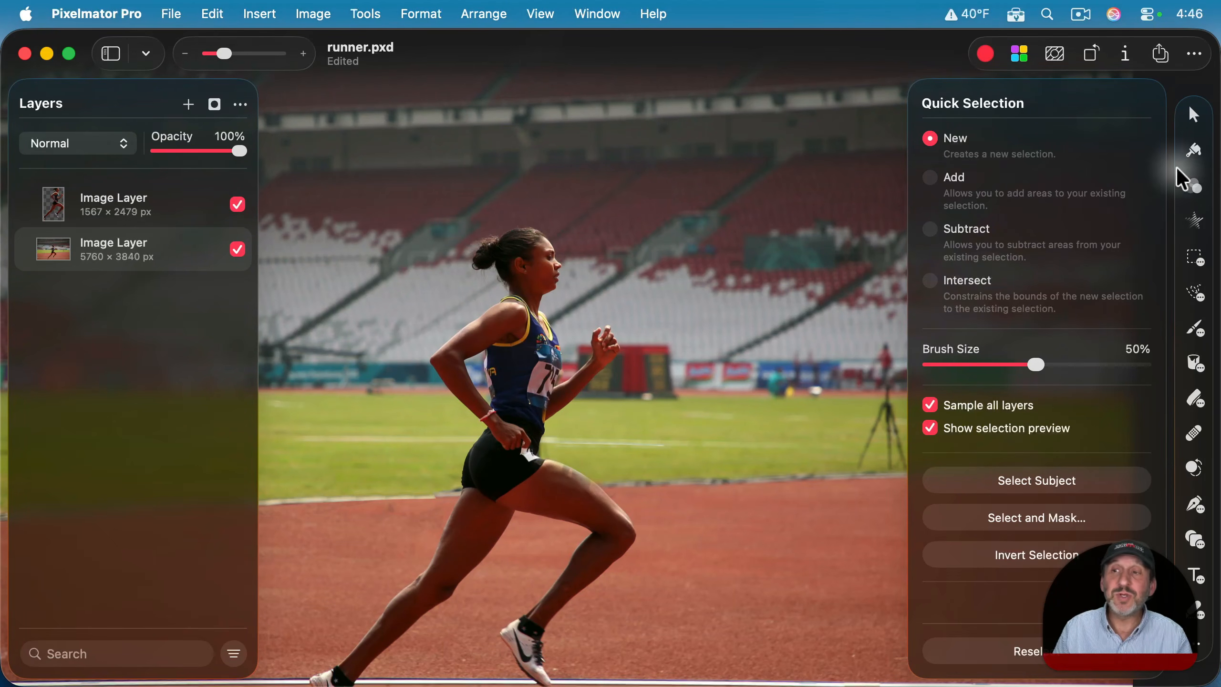
left_click(1195, 222)
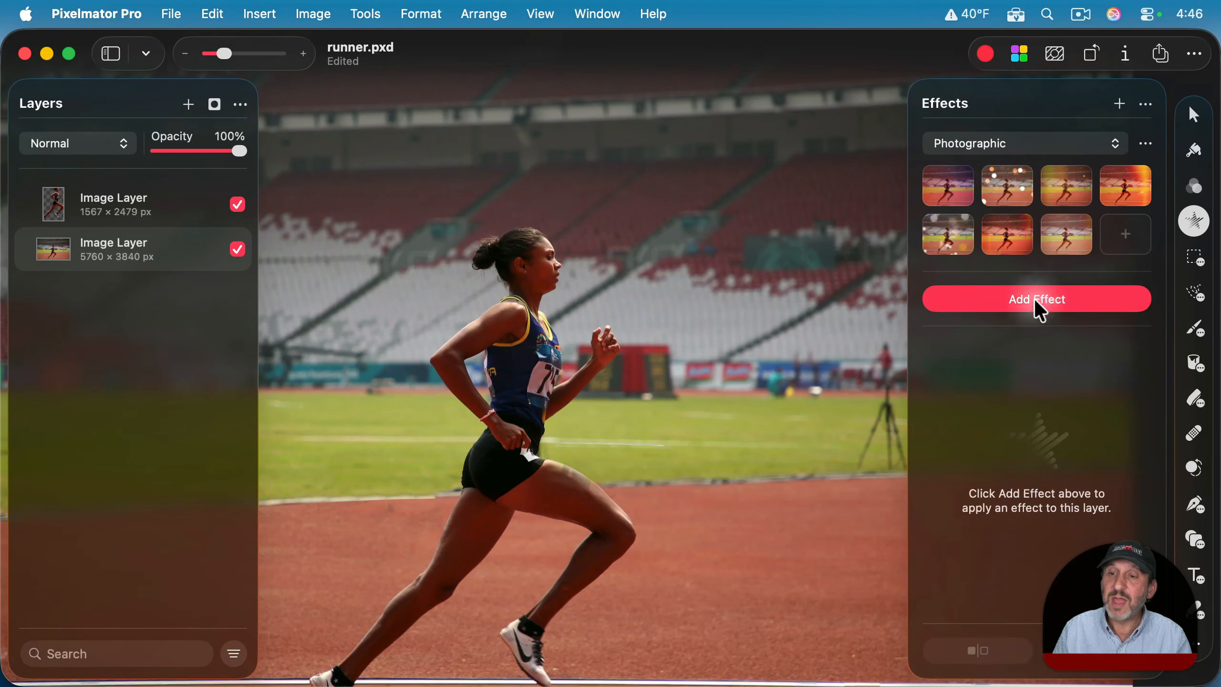
left_click(1038, 307)
left_click(957, 501)
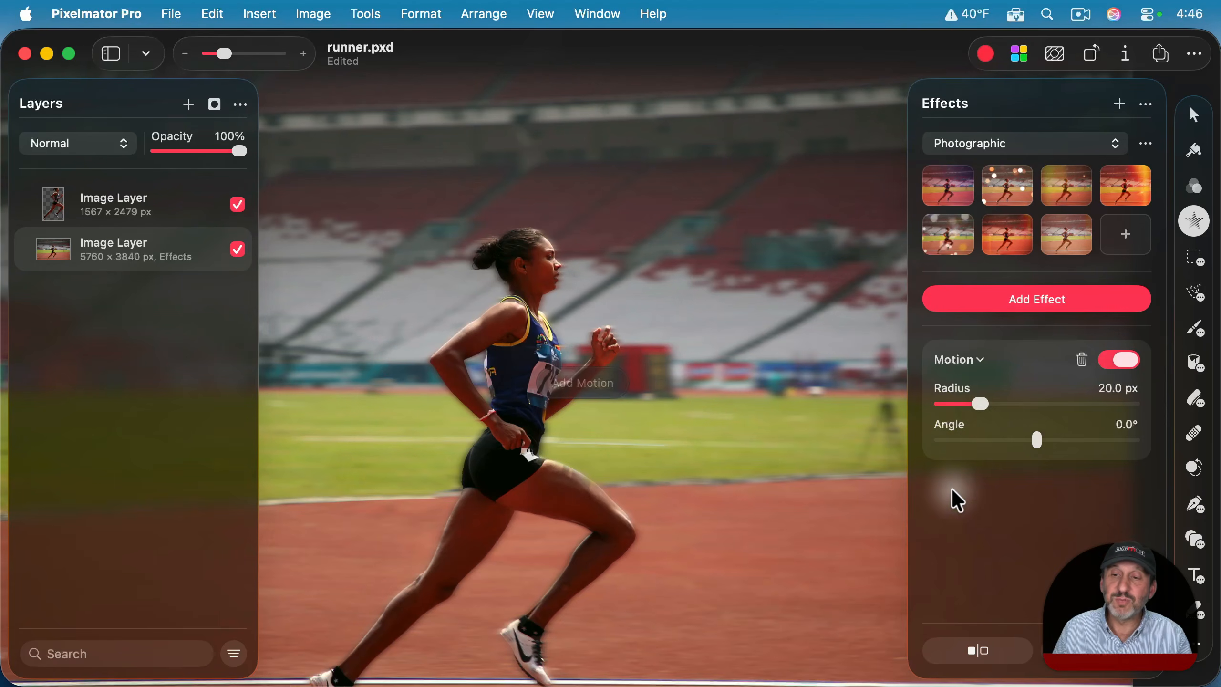
mouse_move(981, 403)
left_mouse_down()
mouse_move(1016, 404)
mouse_move(981, 403)
mouse_move(1003, 404)
left_mouse_up()
scroll(502, 308, "up", 5)
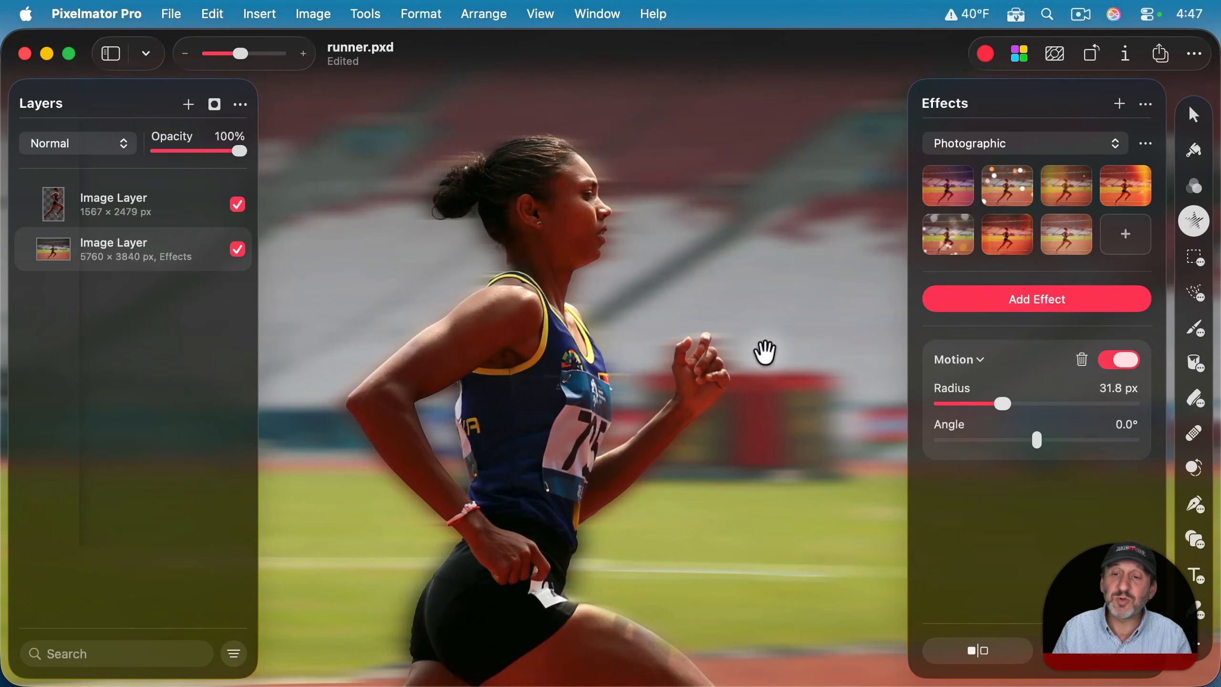
mouse_move(1000, 402)
left_mouse_down()
mouse_move(976, 401)
mouse_move(1002, 403)
left_mouse_up()
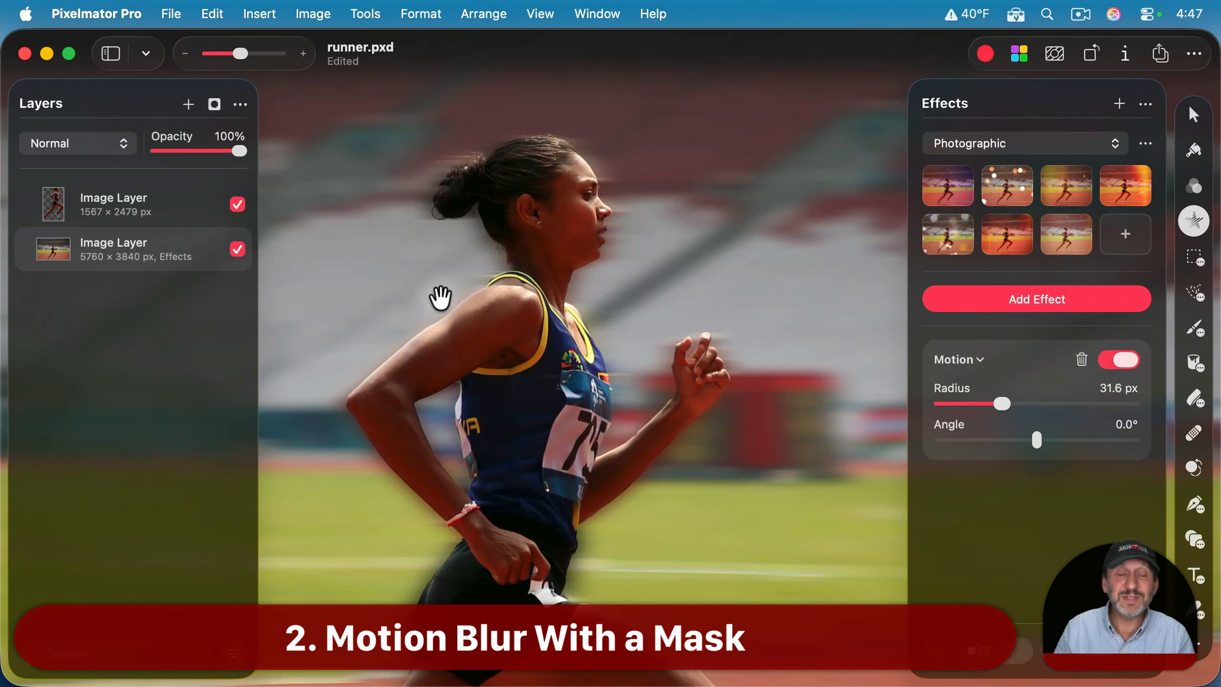
Step: Undo the Motion blur effect on the photo layer
scroll(440, 298, "down", 8)
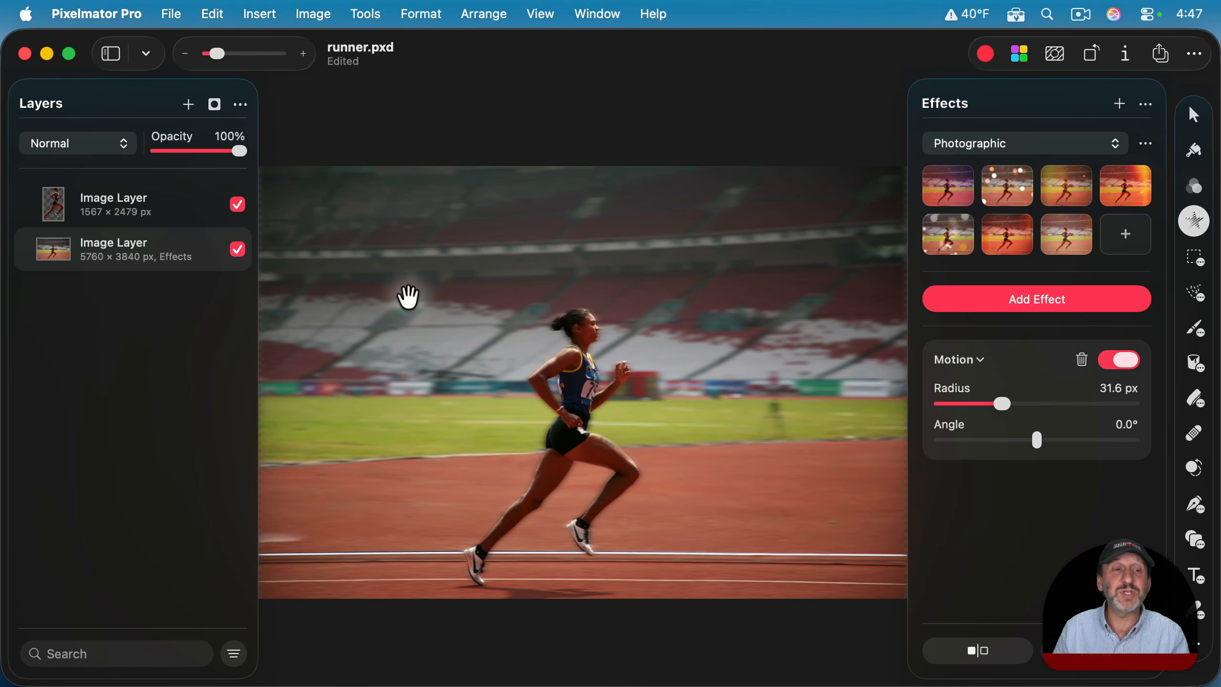
key("super+z")
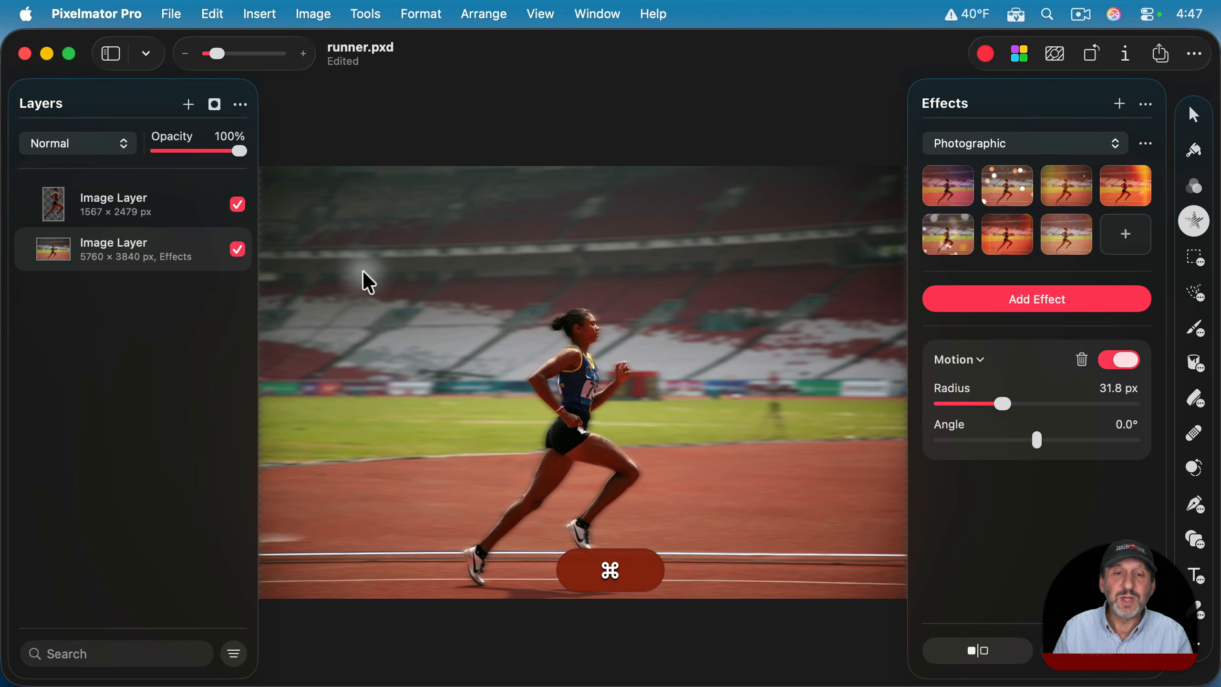
key("super+z")
key("super+z")
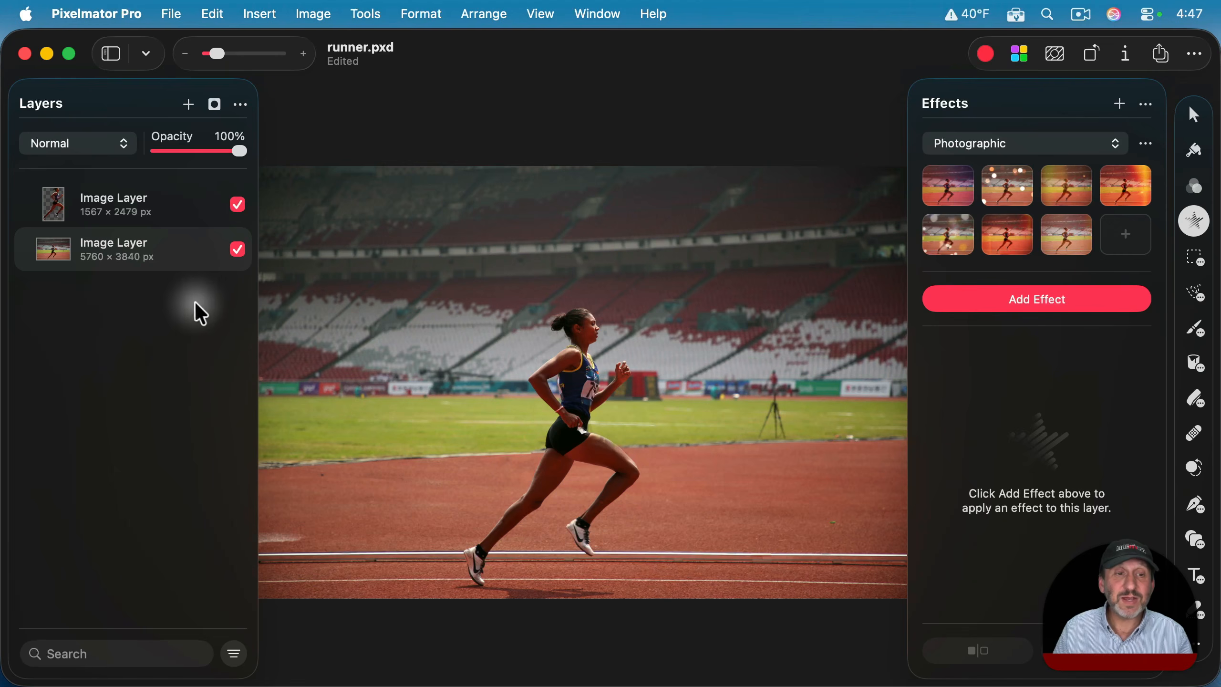
Step: Add an effects layer between the cutout and the photo, and give it a Motion blur with a 31.5 px radius
left_click(188, 105)
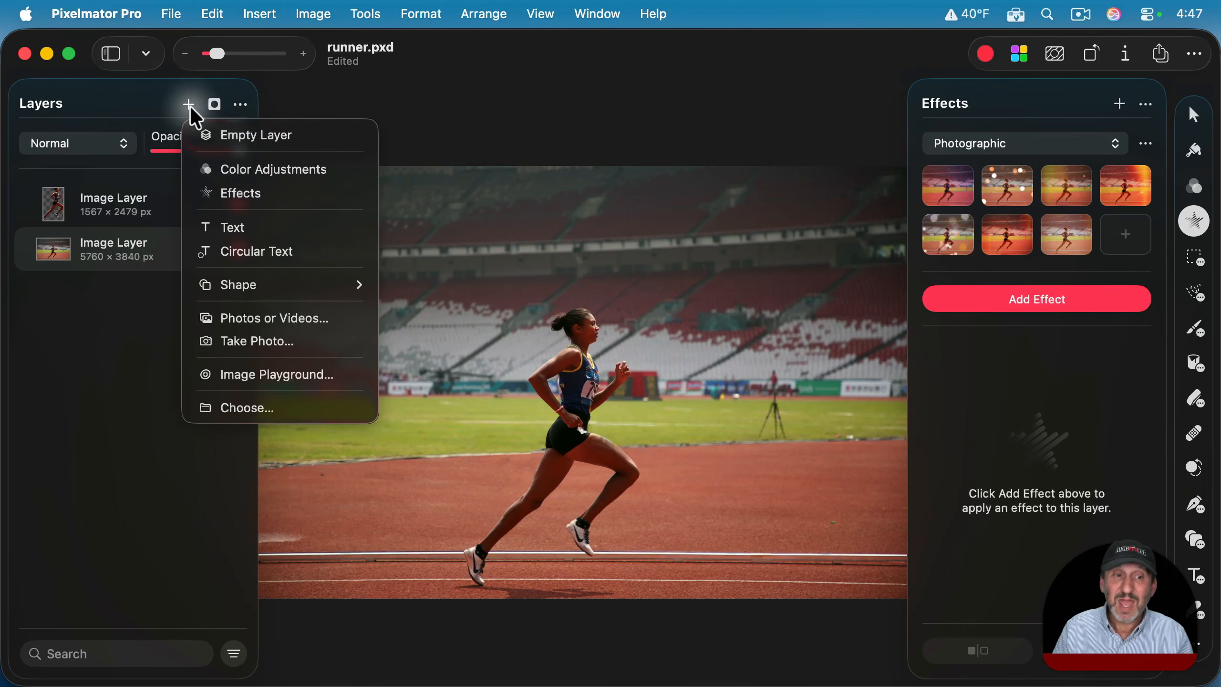
left_click(239, 187)
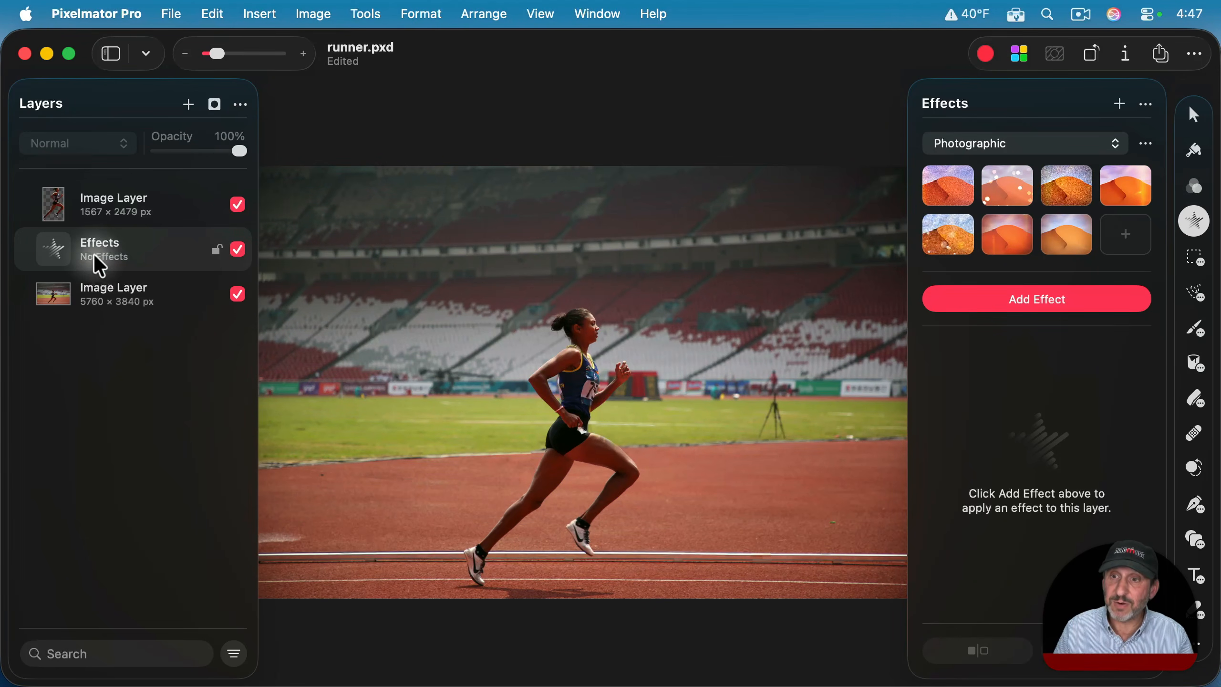
left_click(1034, 296)
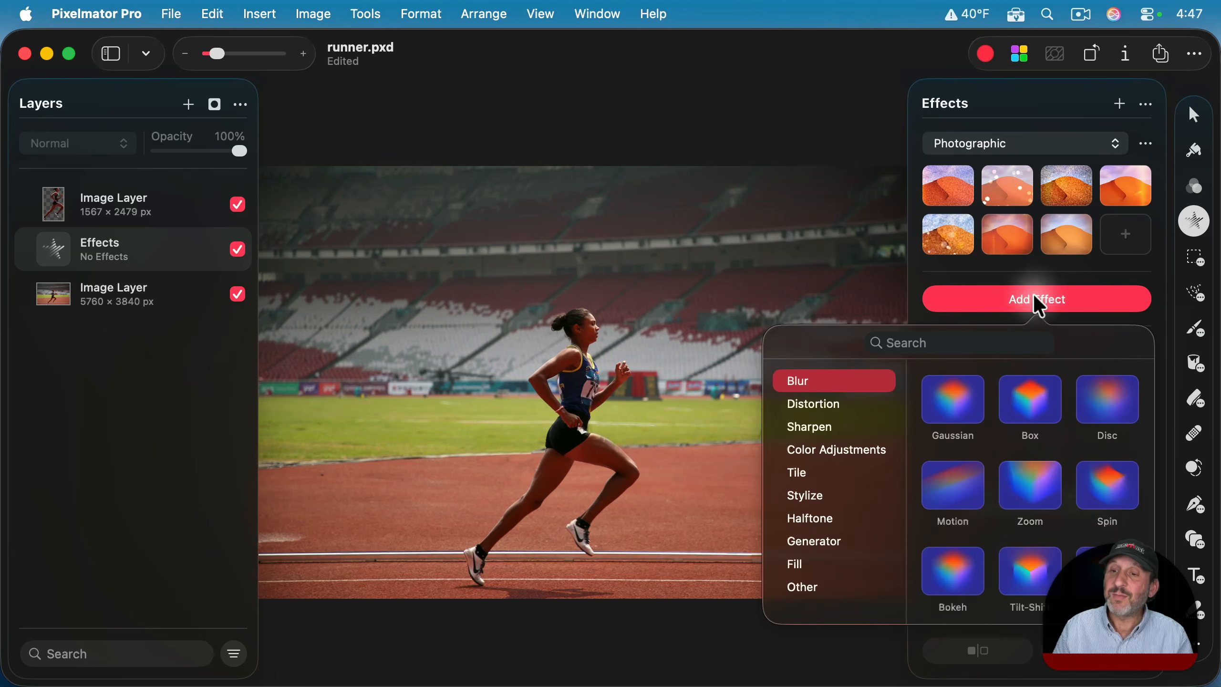
left_click(951, 491)
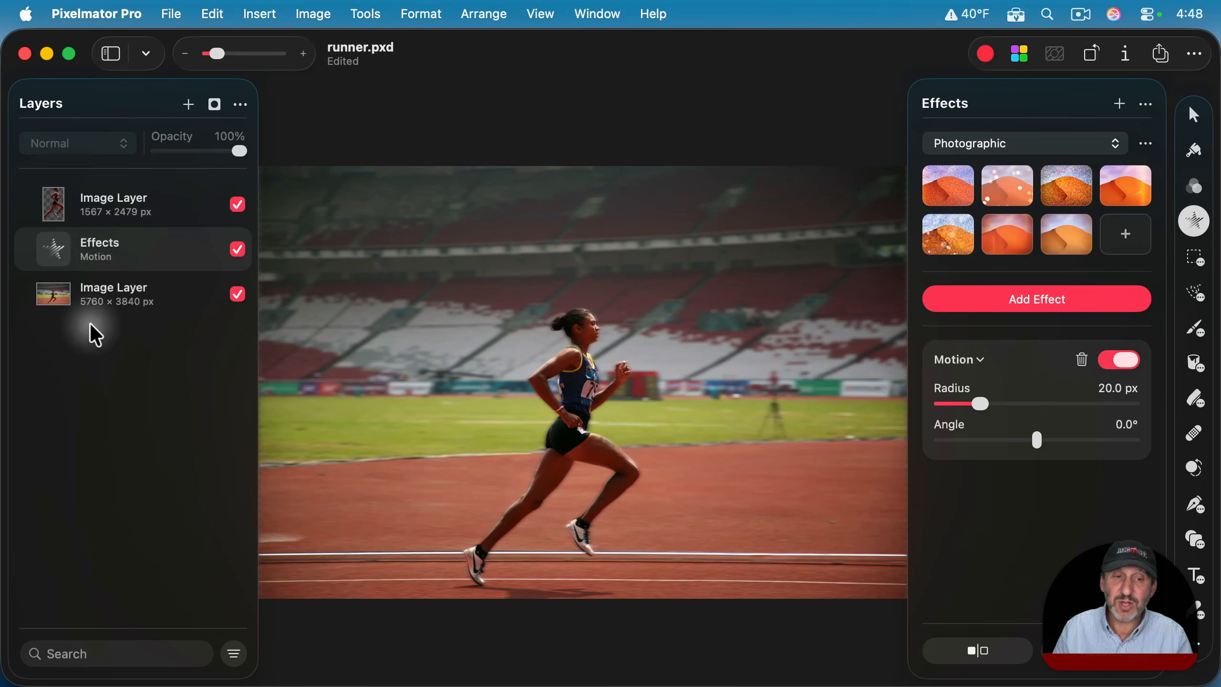
mouse_move(981, 401)
left_mouse_down()
mouse_move(1014, 402)
mouse_move(969, 401)
mouse_move(1020, 399)
mouse_move(996, 400)
left_mouse_up()
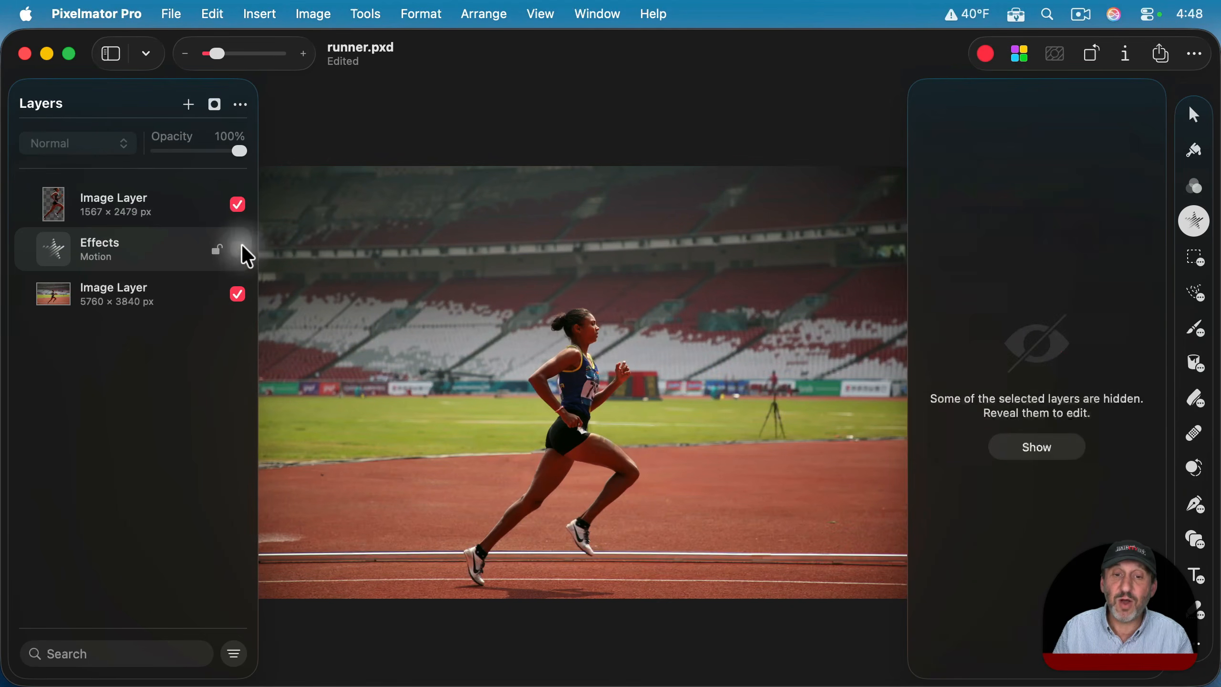
left_click(239, 248)
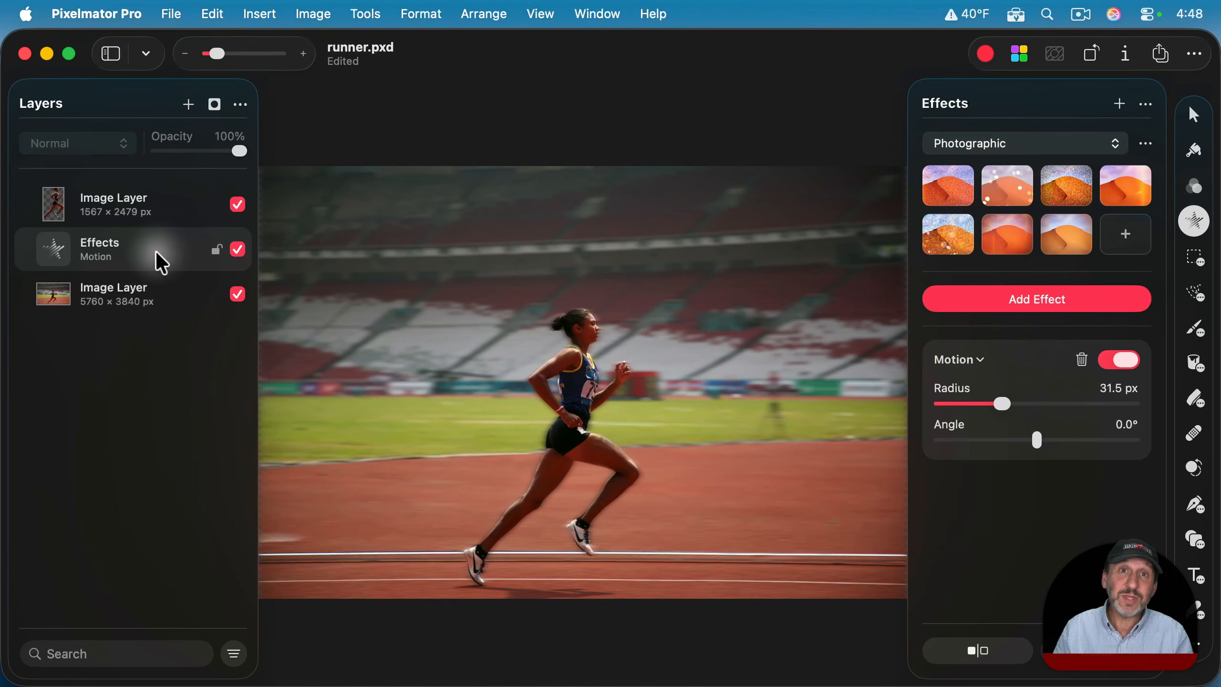
Step: Add a mask to the effects layer and set the Paint tool's color to black
right_click(126, 252)
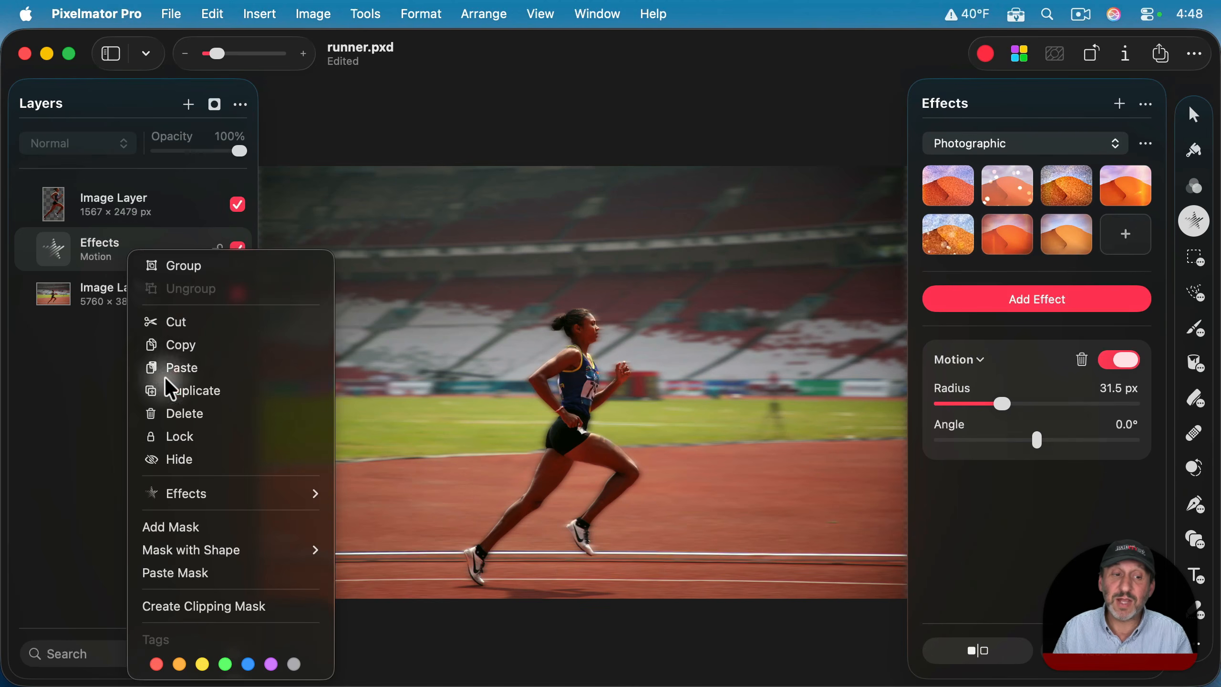
left_click(201, 523)
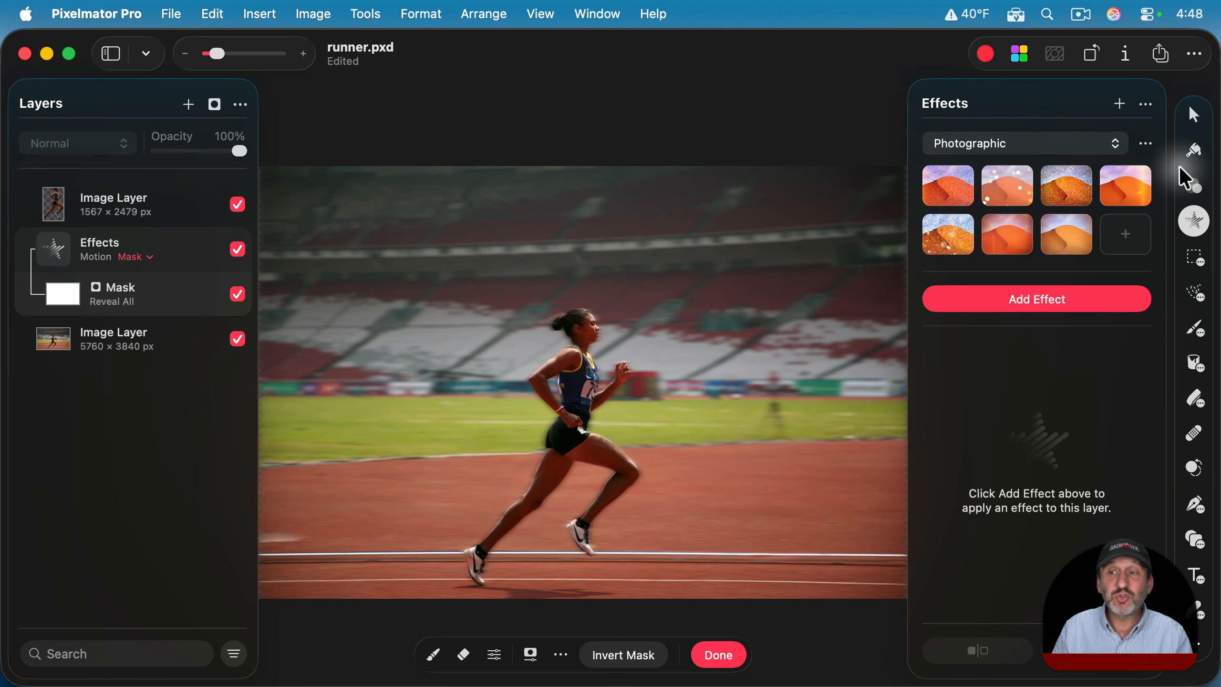
left_click(1197, 327)
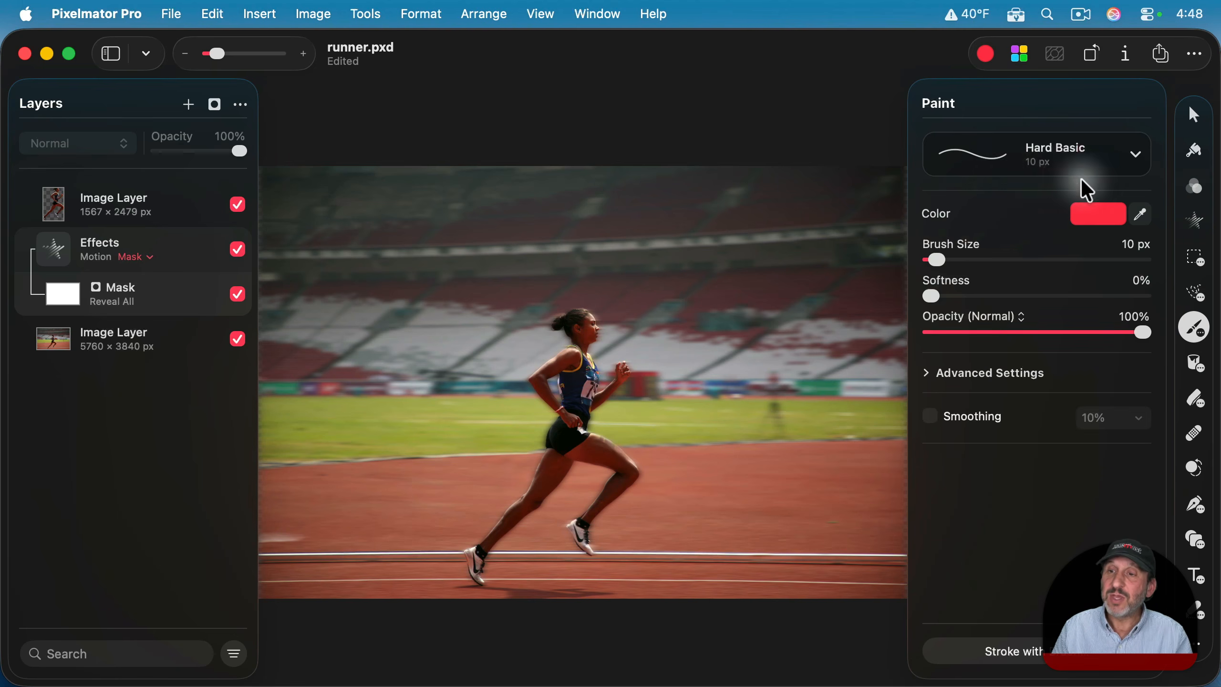
left_click(1121, 217)
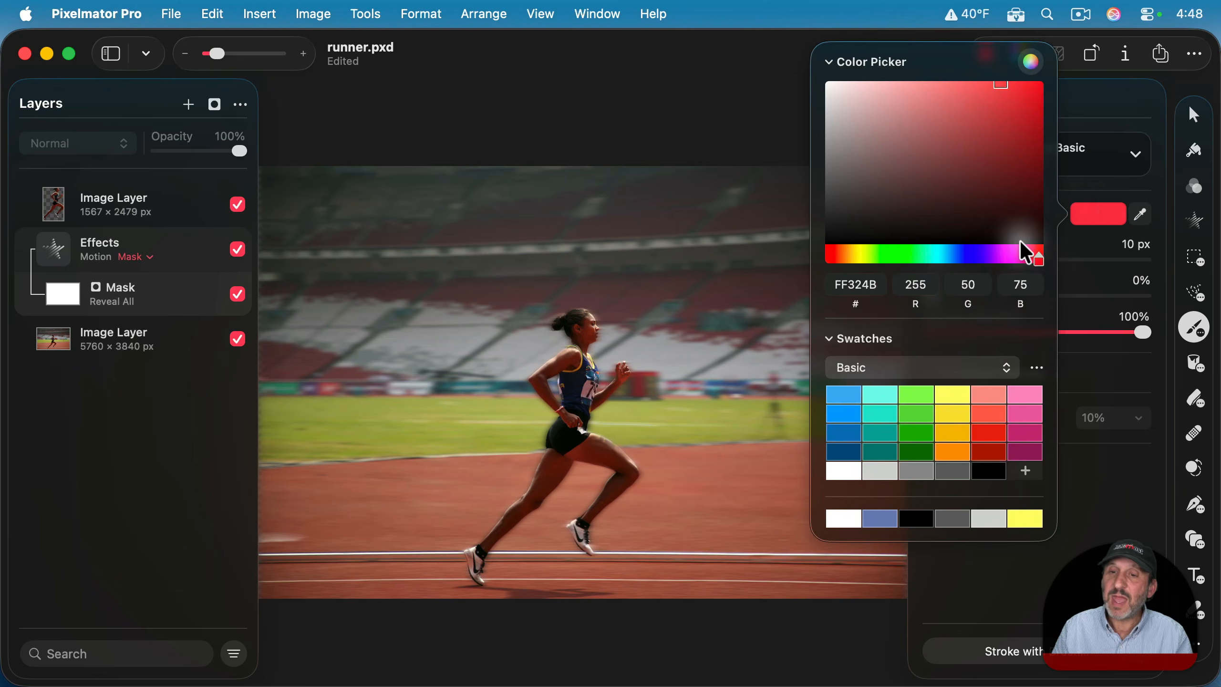
left_click(988, 471)
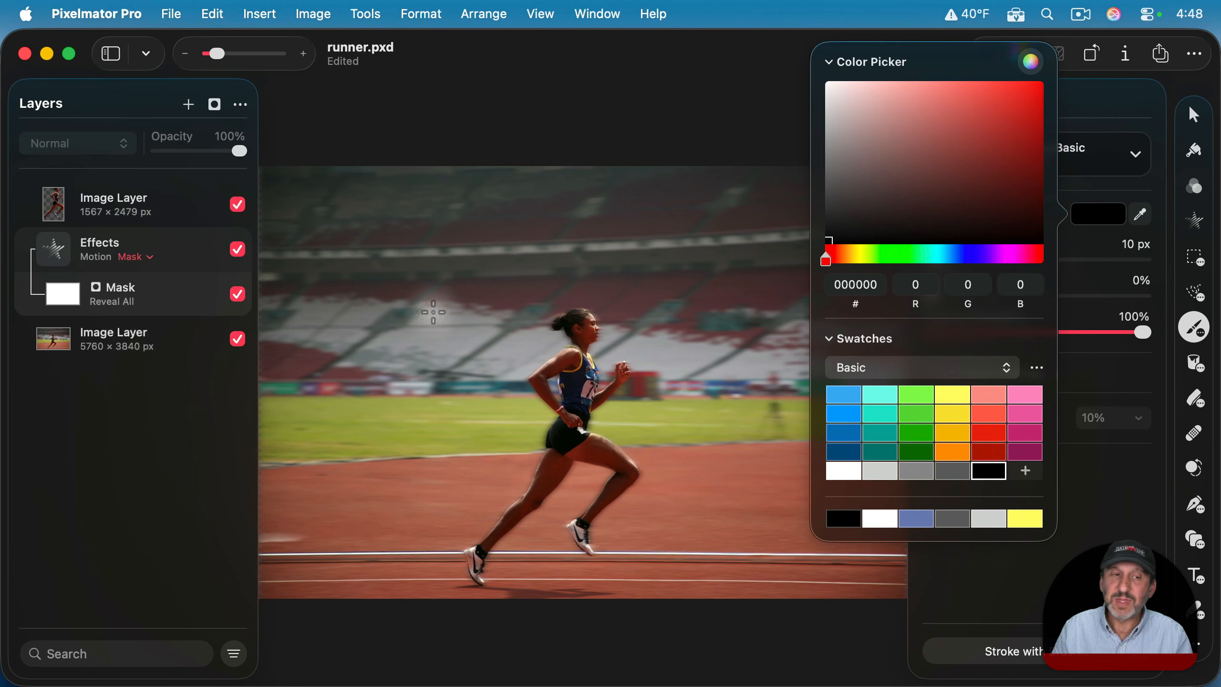
left_click(471, 289)
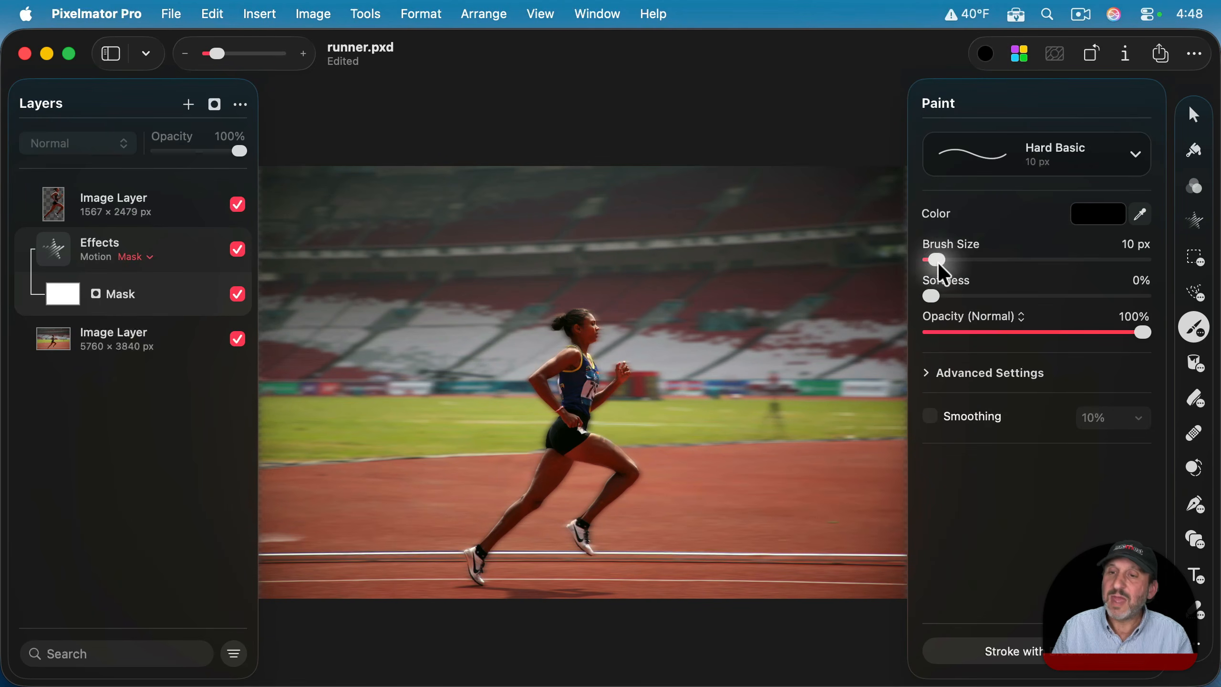
Step: Try painting black on the mask in front of the runner with a 654 px hard brush, and undo the strokes
left_click_drag(935, 260, 995, 260)
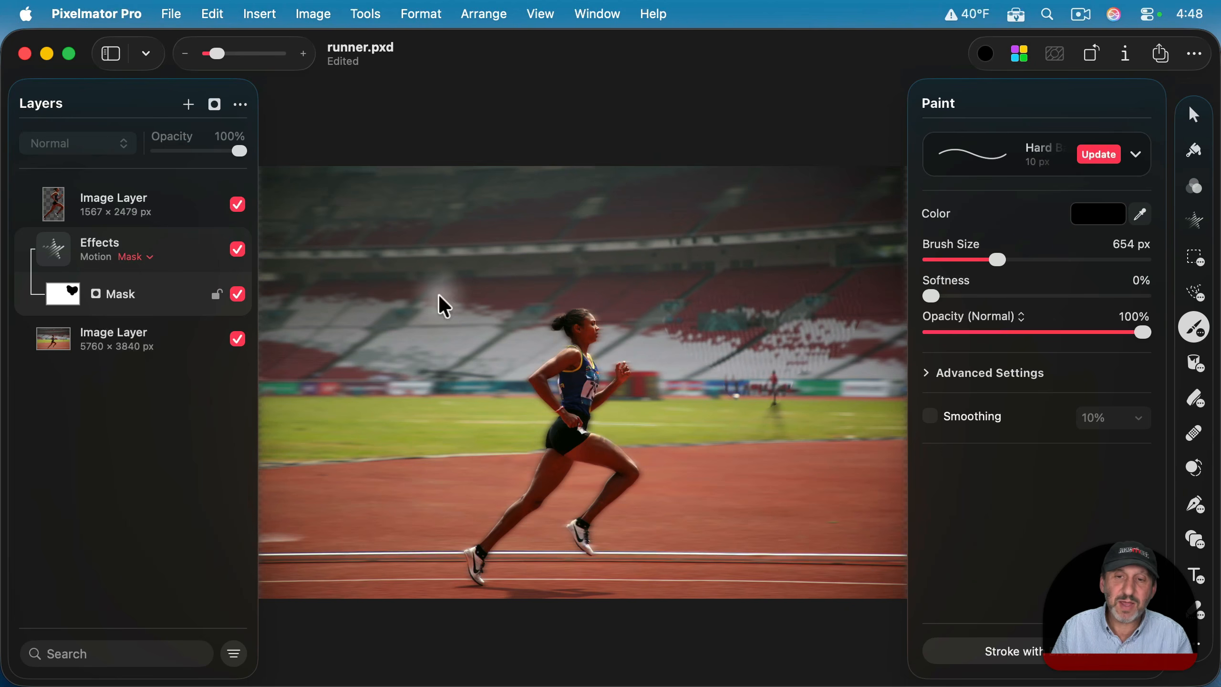
mouse_move(772, 478)
left_mouse_down()
mouse_move(771, 382)
mouse_move(760, 470)
mouse_move(710, 312)
mouse_move(793, 386)
mouse_move(761, 306)
mouse_move(837, 331)
left_mouse_up()
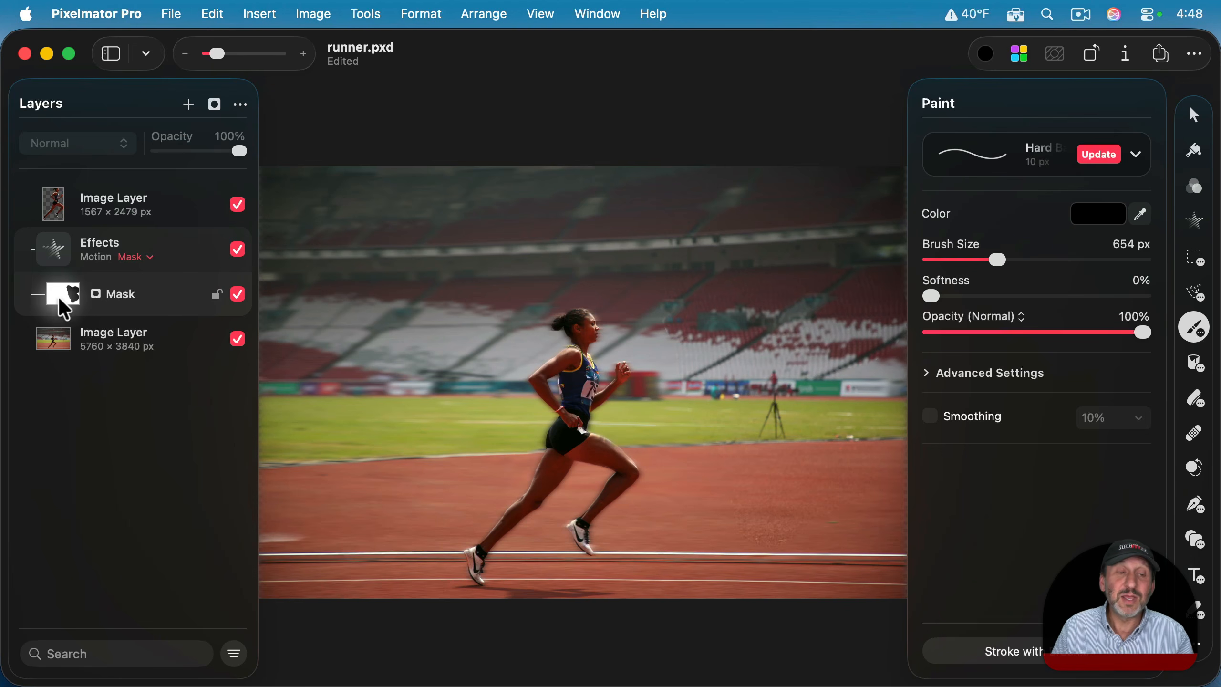
key("super+z")
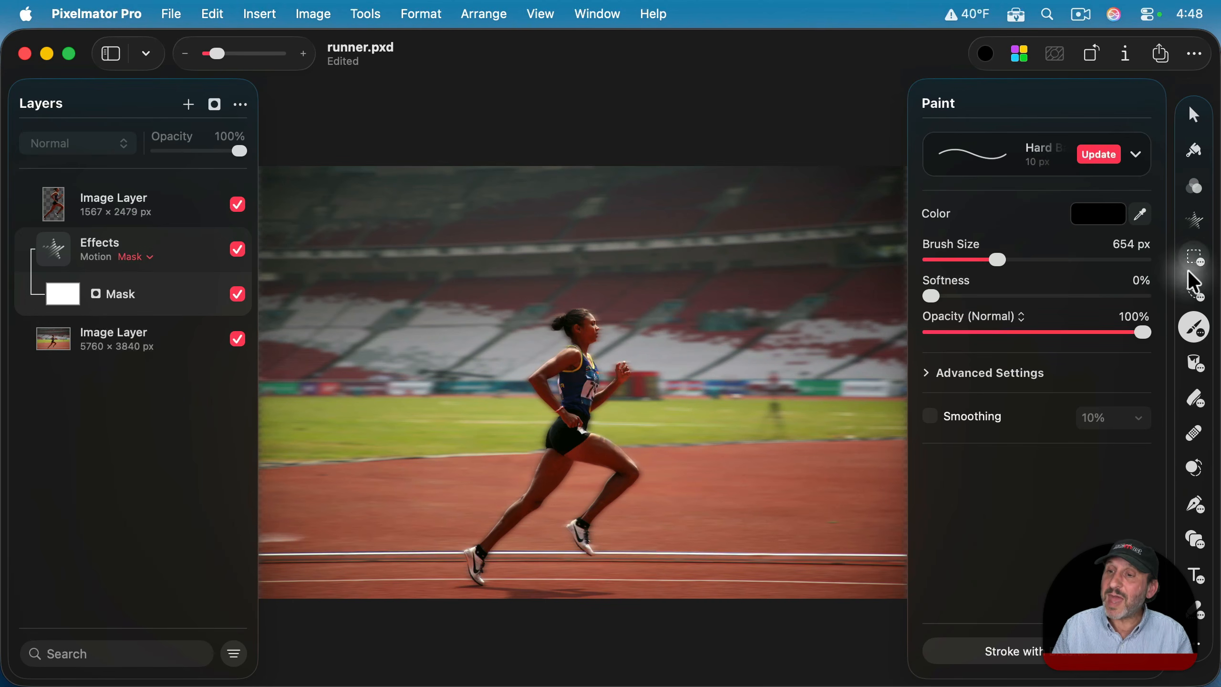
Step: Outline the area behind the runner with Polygonal Selection, from her head past the photo's edge to her rear foot and up through her body
left_click(1196, 292)
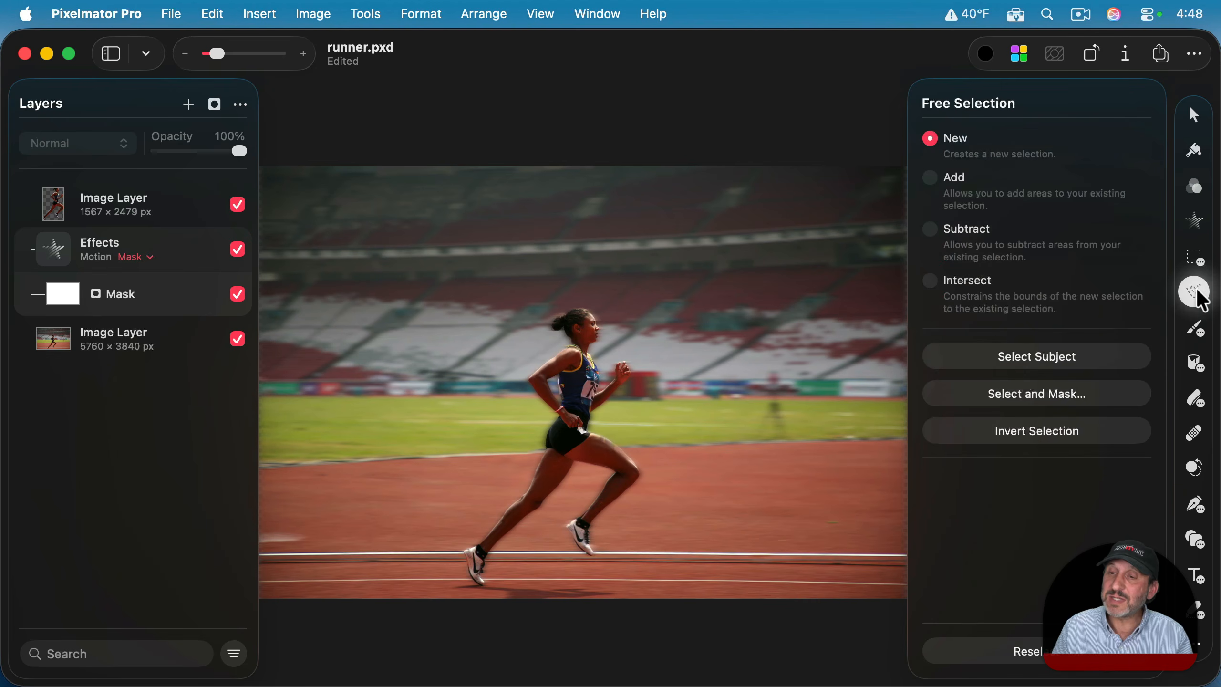
left_click(1197, 294)
left_click(1147, 373)
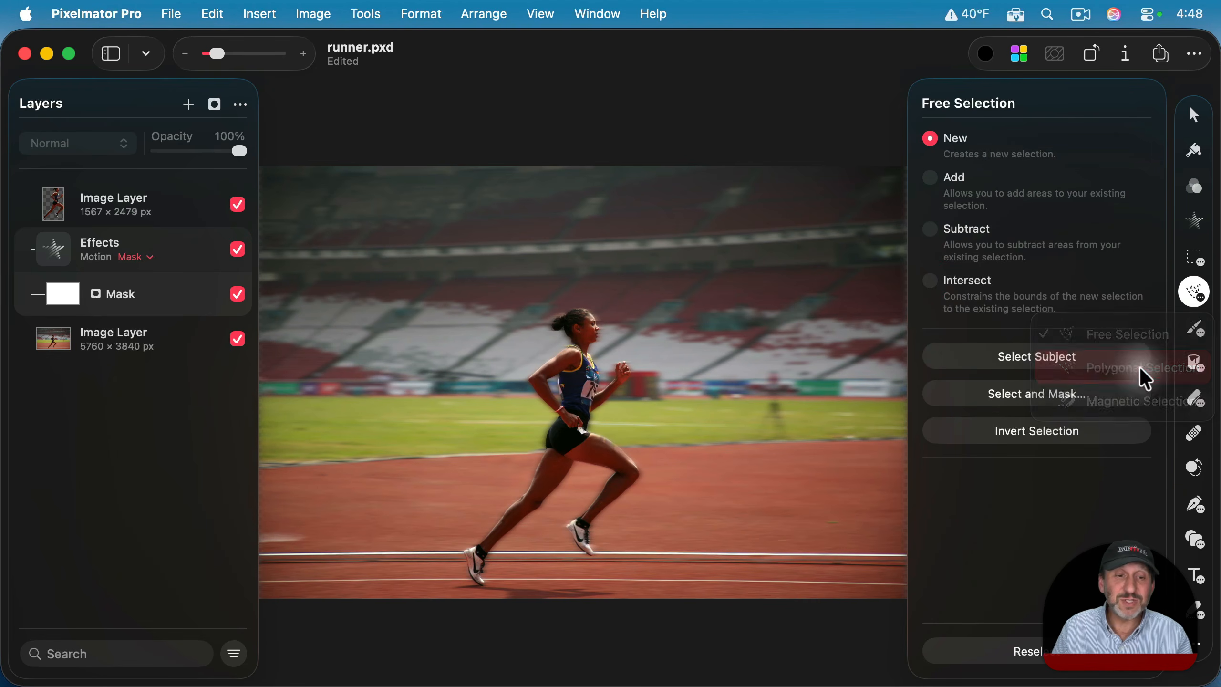
key("super+minus")
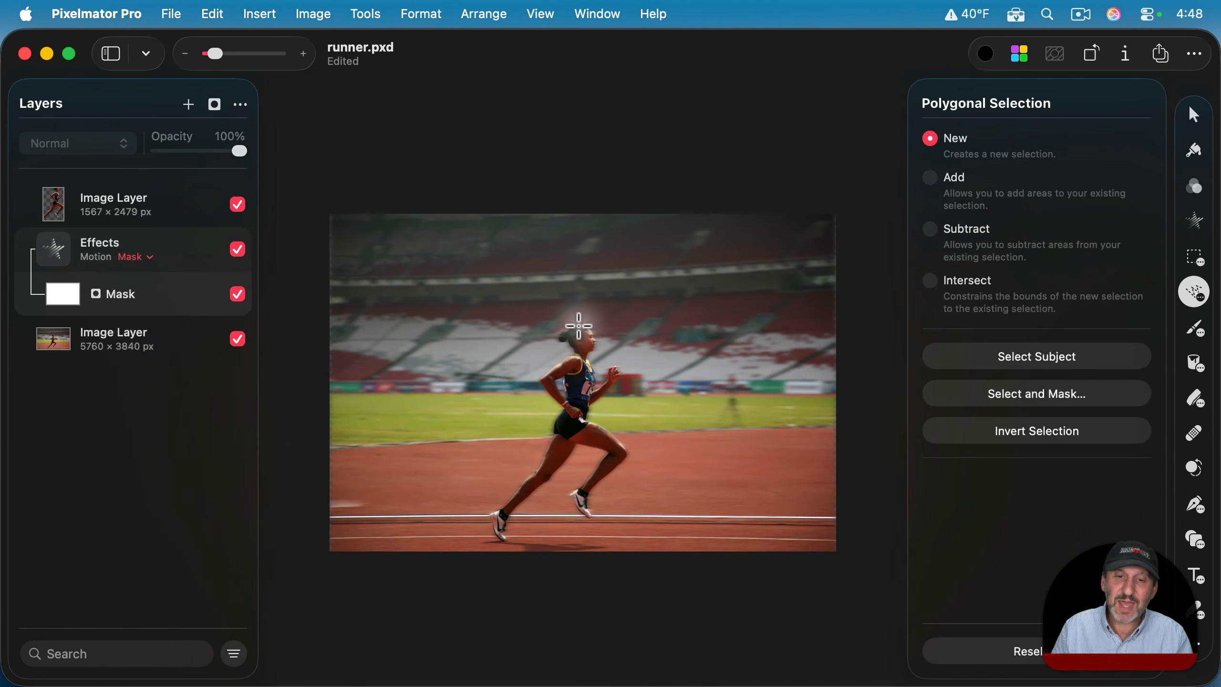
left_click(578, 326)
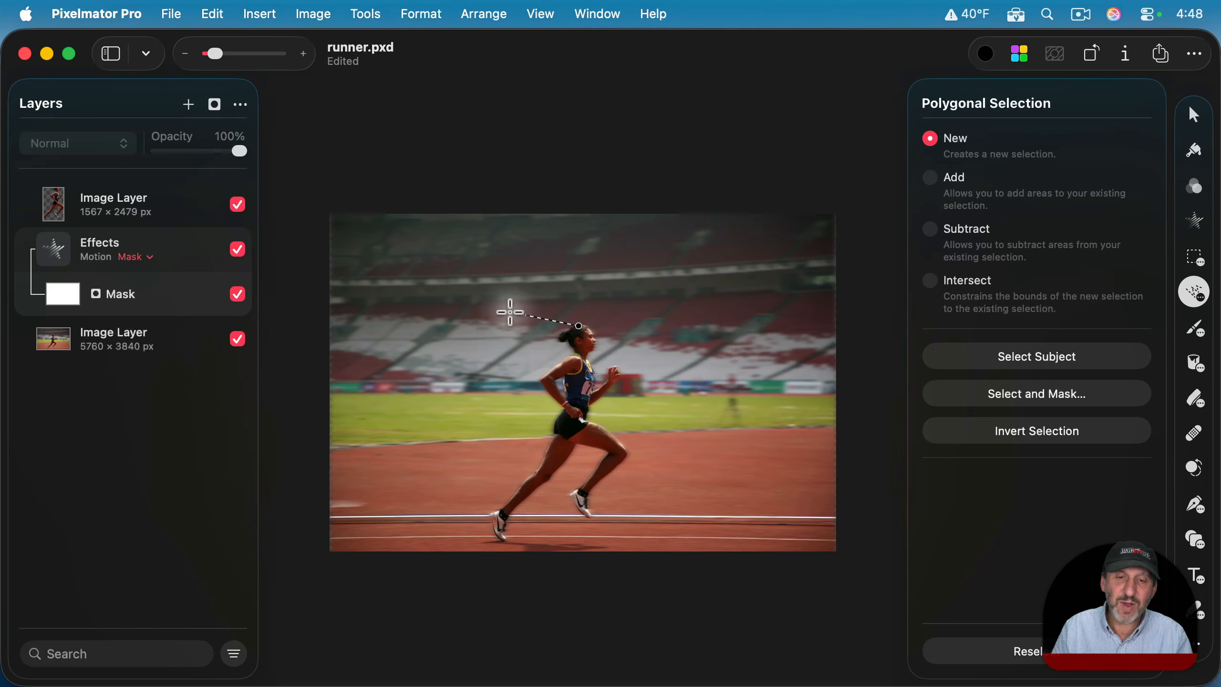
left_click(305, 288)
left_click(303, 623)
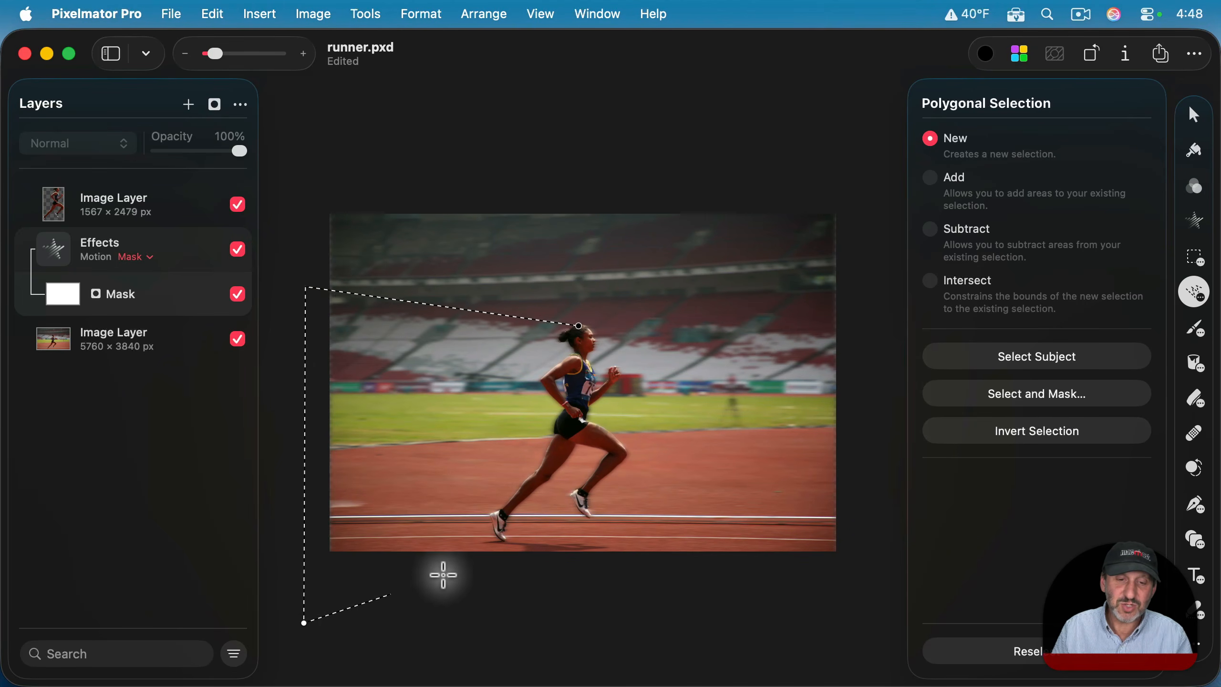
left_click(503, 540)
left_click(497, 519)
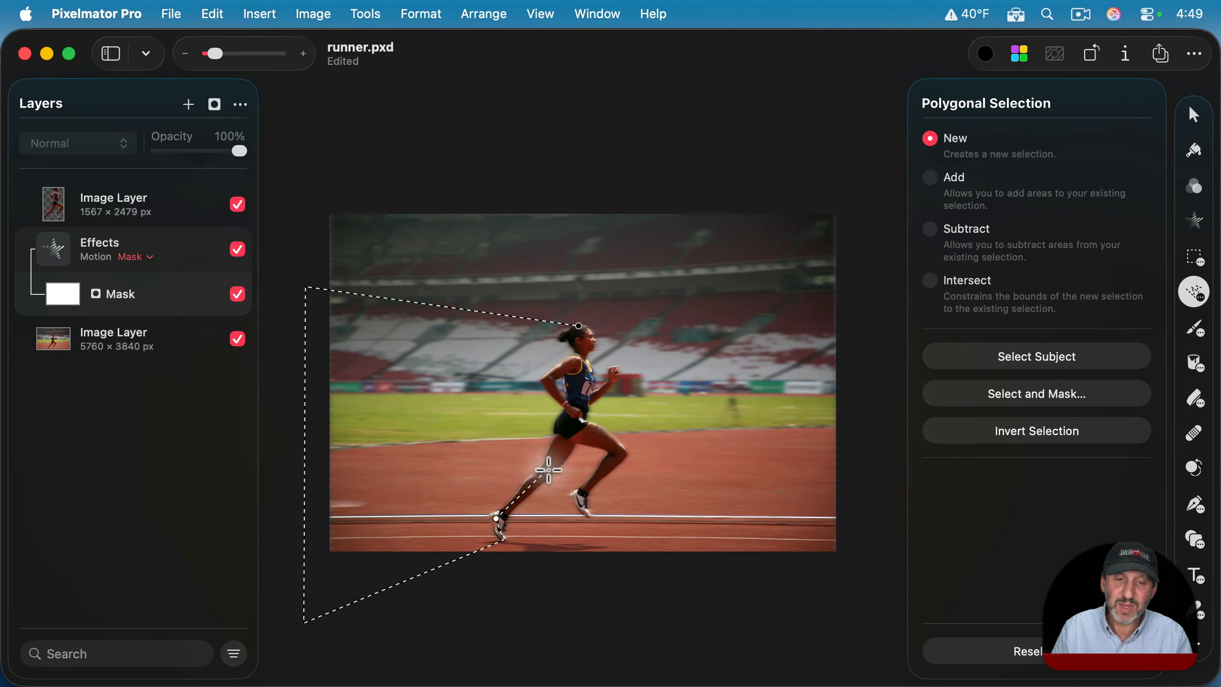
left_click(582, 376)
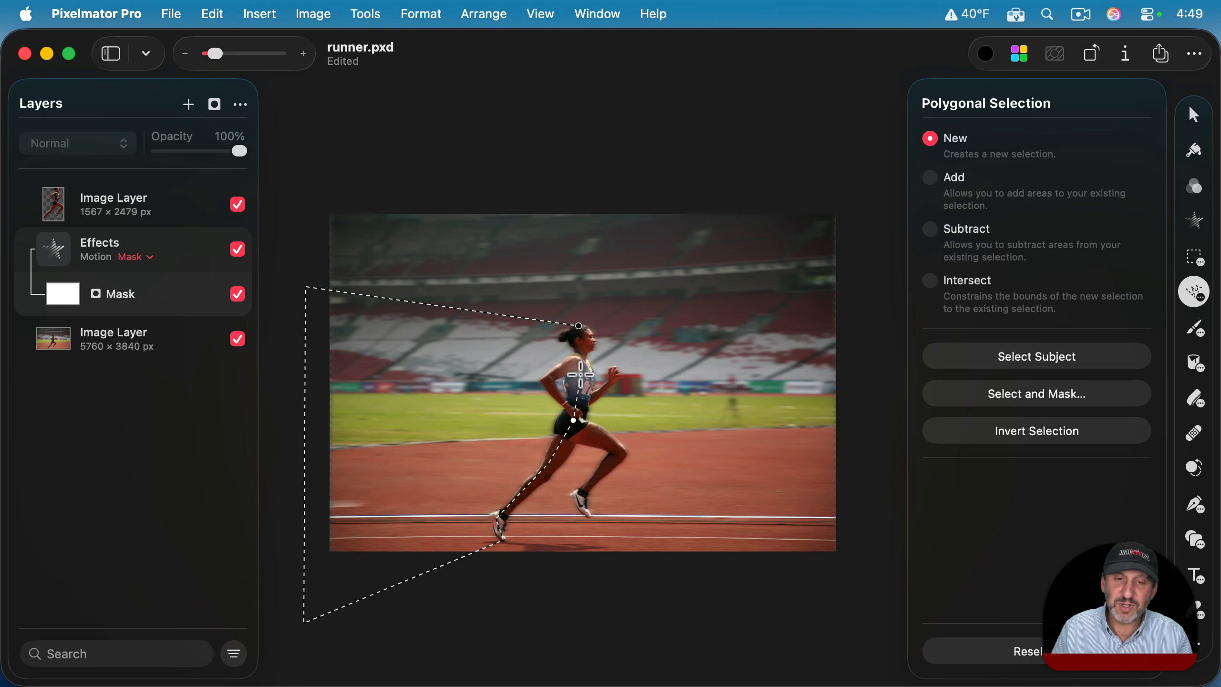
left_click(582, 327)
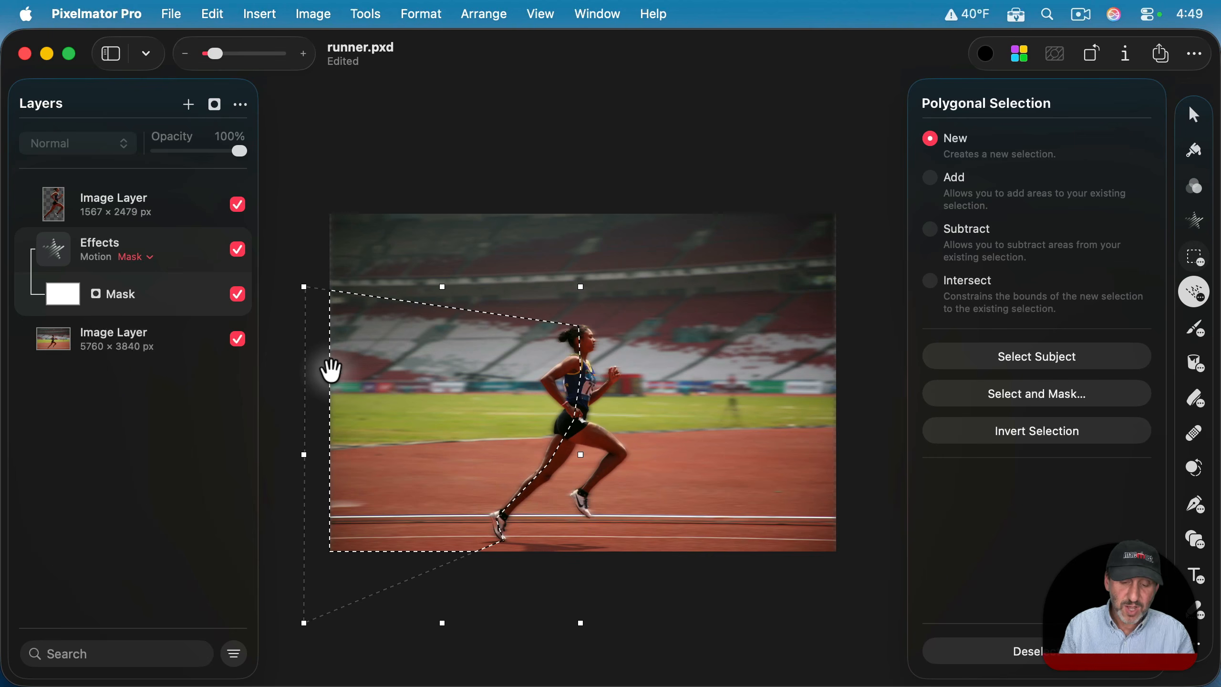
Step: Fill the selected area of the effects mask with black, clear the selection and invert the mask
key("alt")
key("alt+BackSpace")
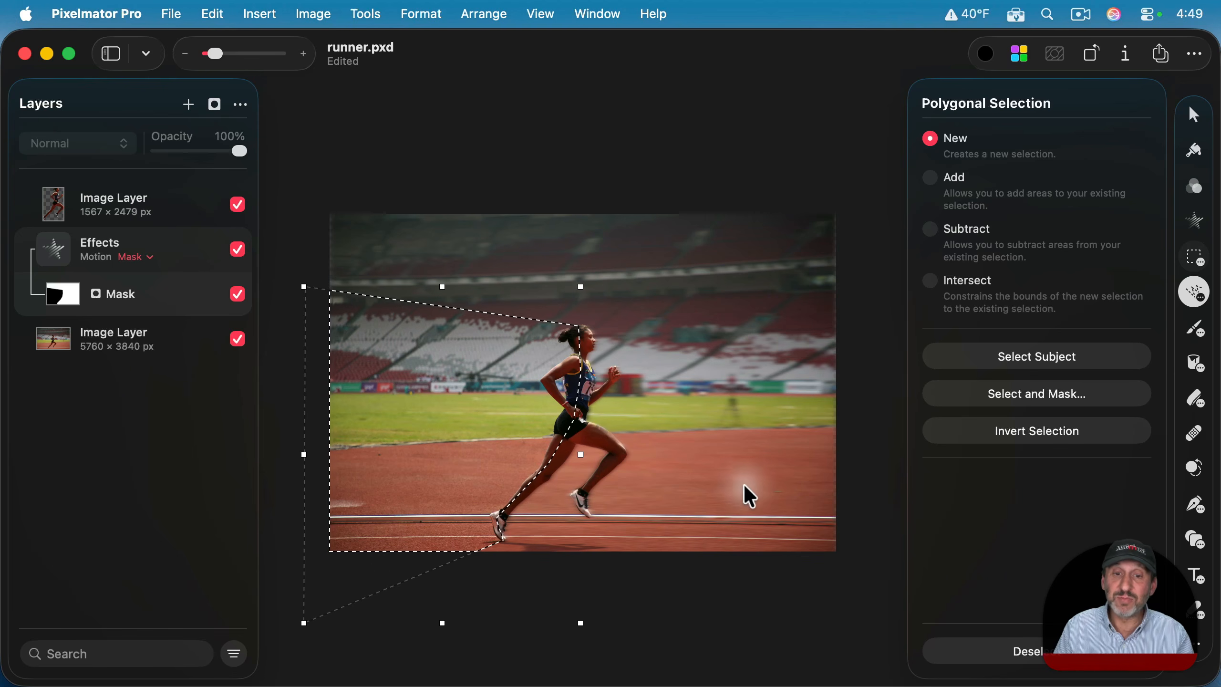
key("super+d")
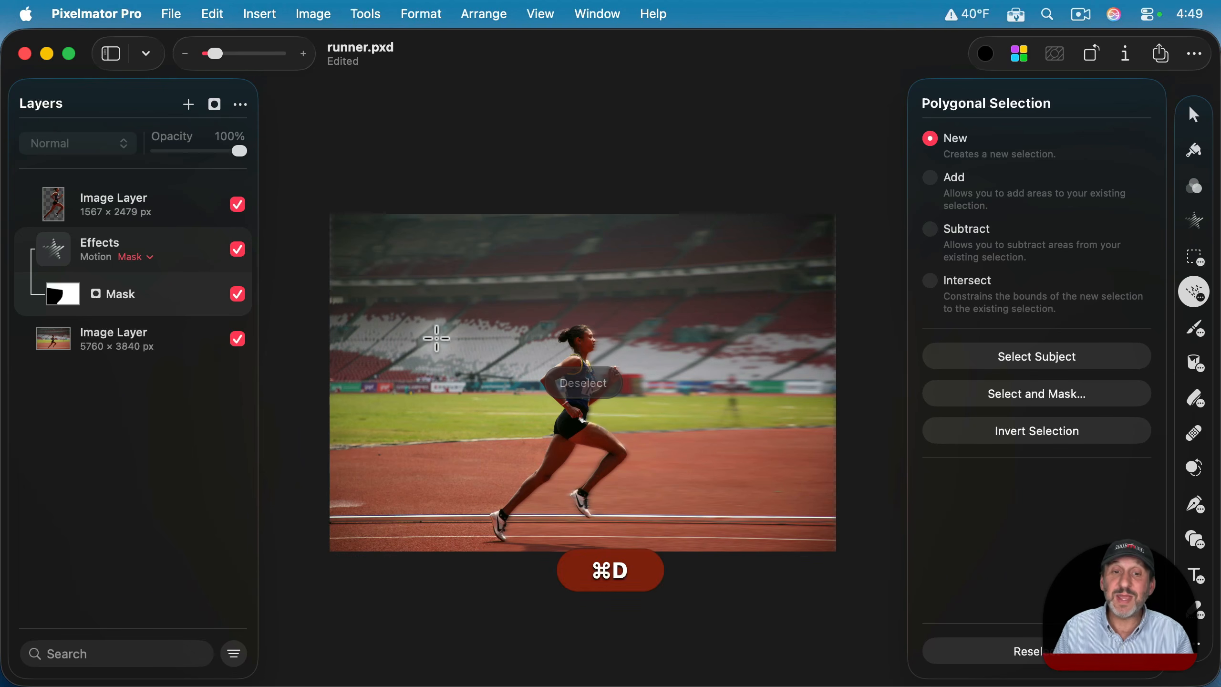
right_click(80, 300)
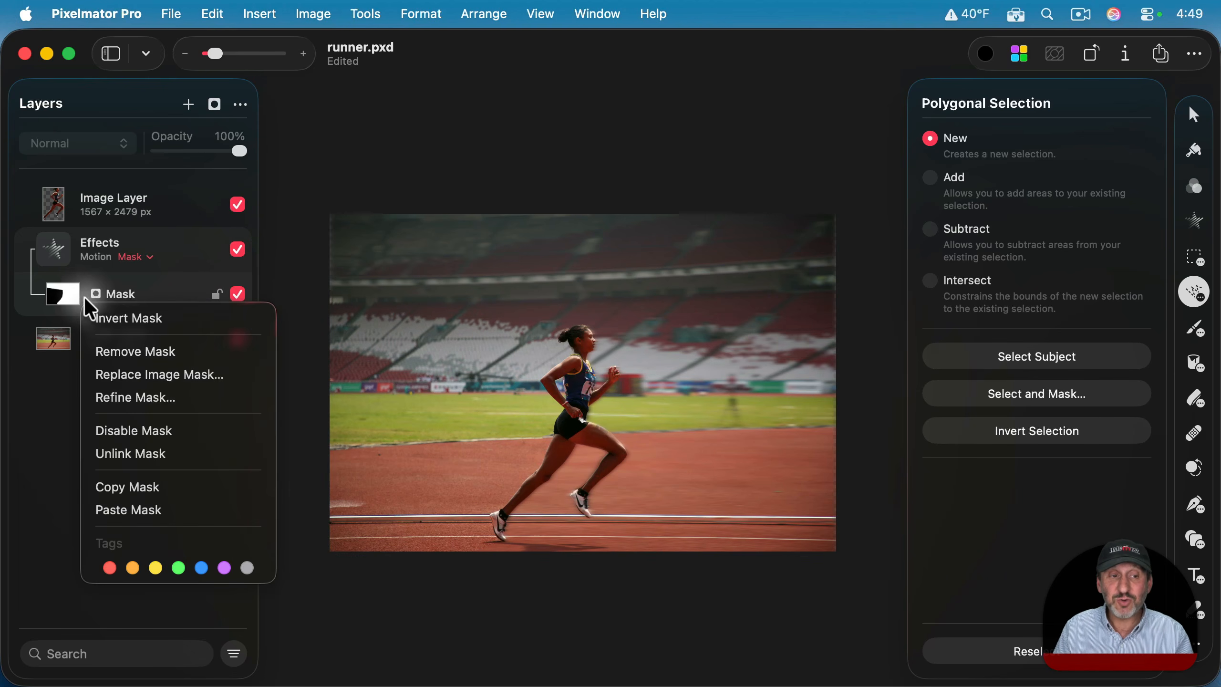
left_click(112, 319)
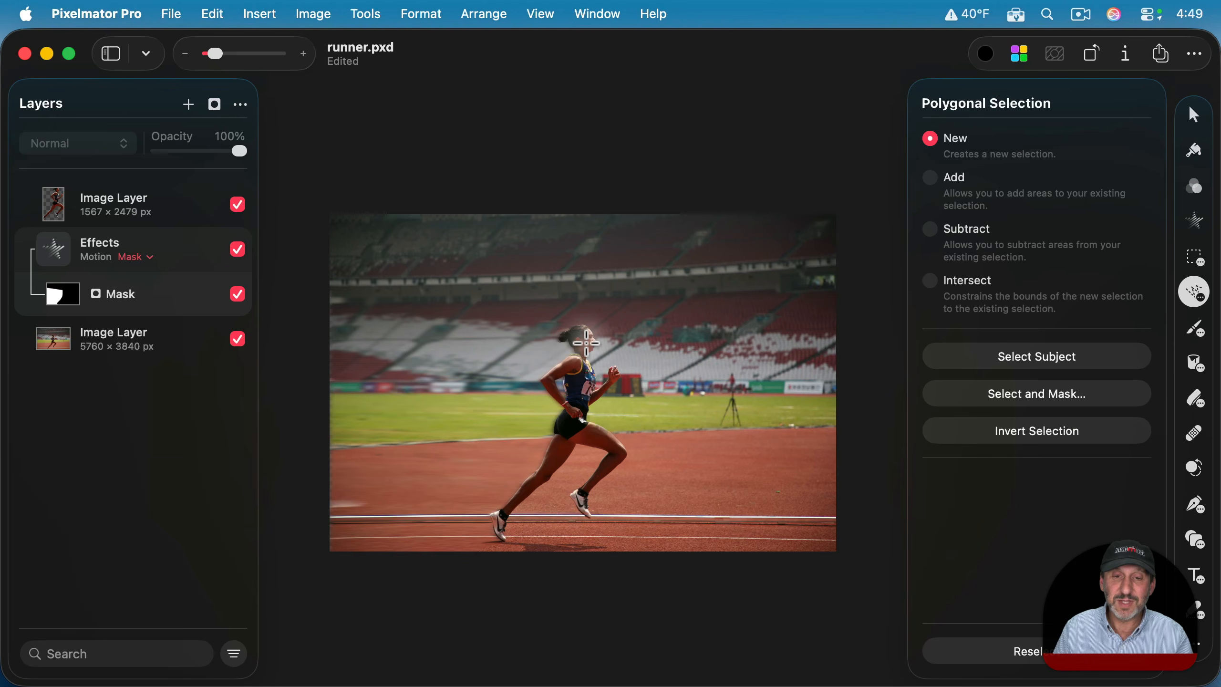
Step: Inspect the edge of the masked motion blur around the runner's head, body and legs up close, and return to the full photo
key("super+equal")
key("super+equal")
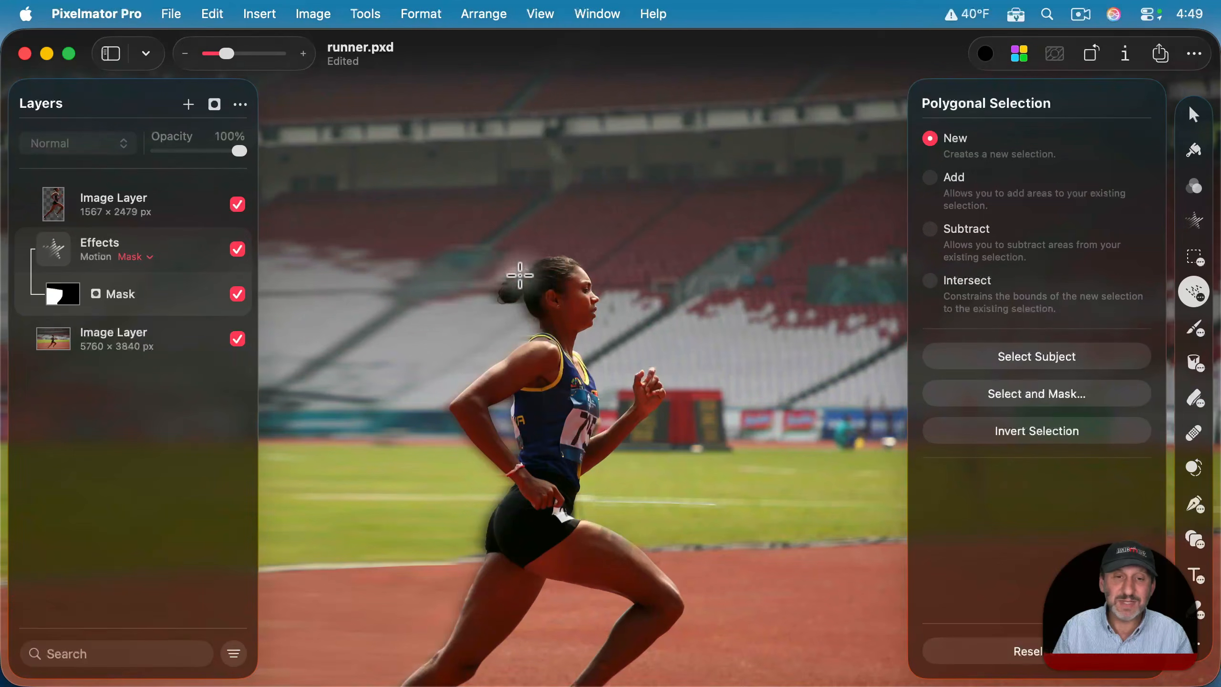
scroll(522, 464, "down", 5)
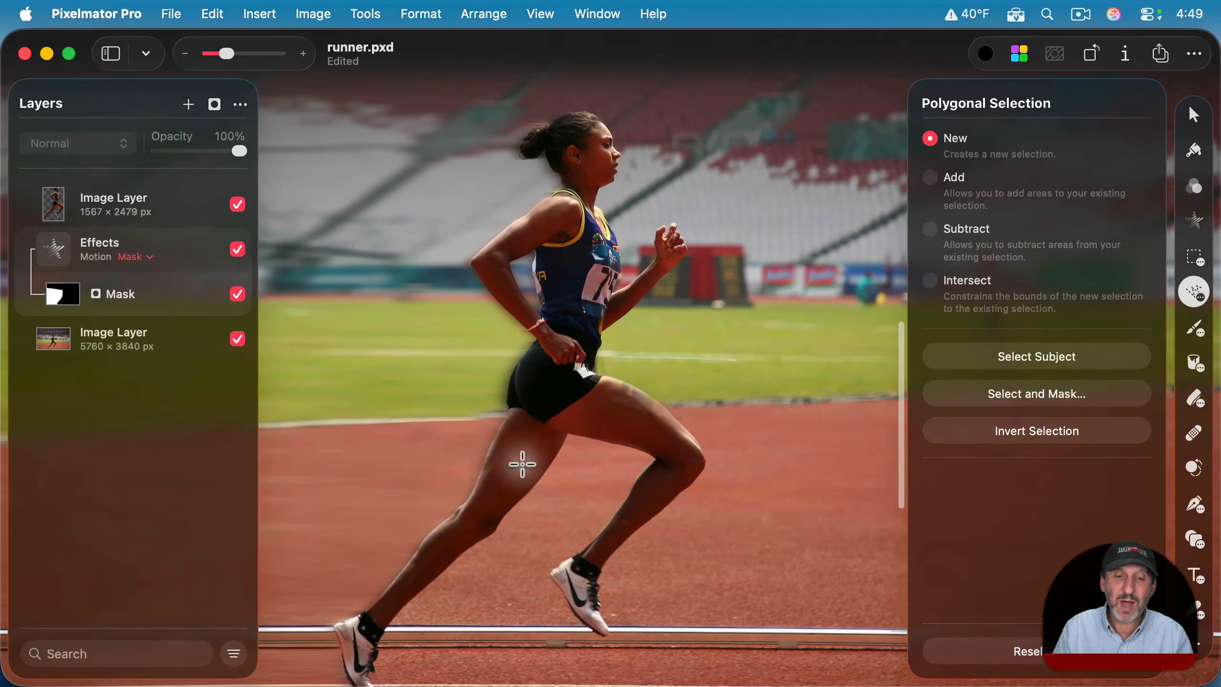
scroll(522, 464, "down", 3)
key("super+equal")
key("super+equal")
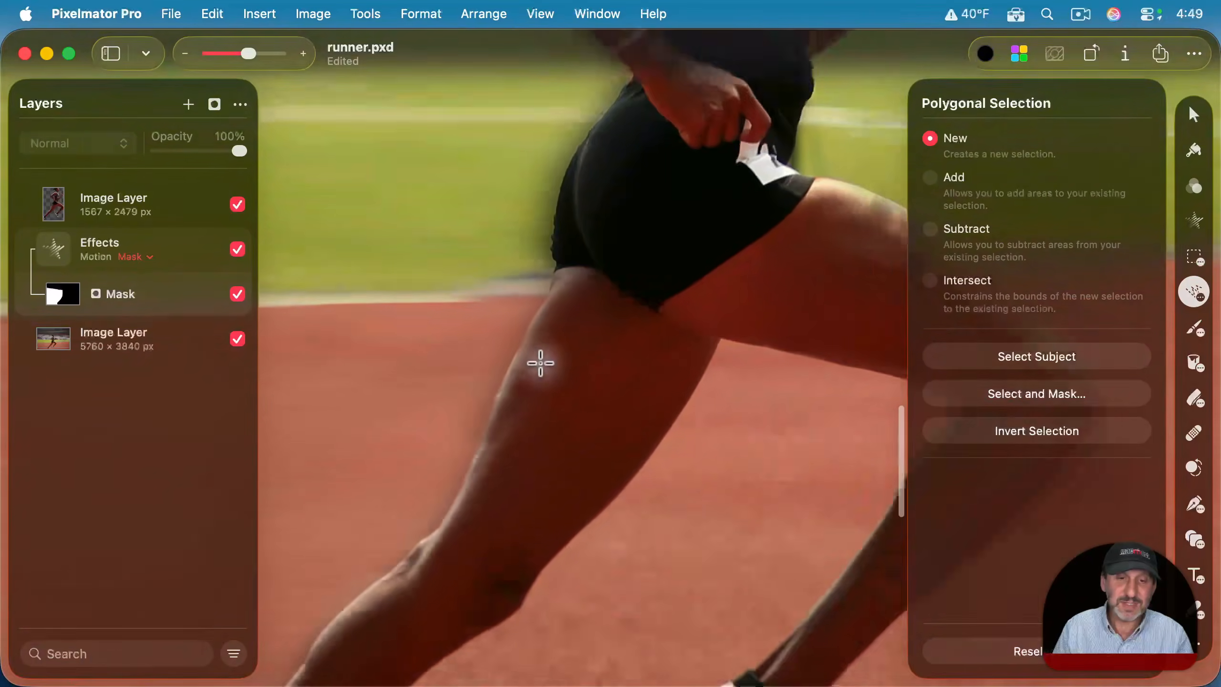
key("super+minus")
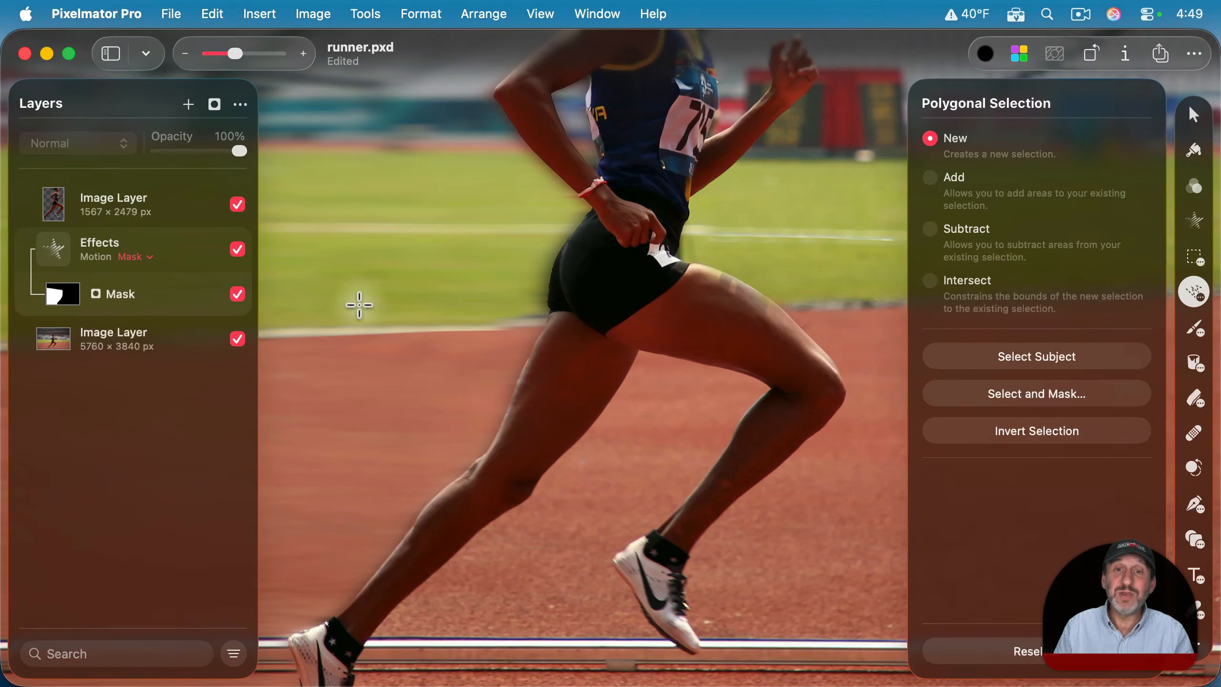
key("super+0")
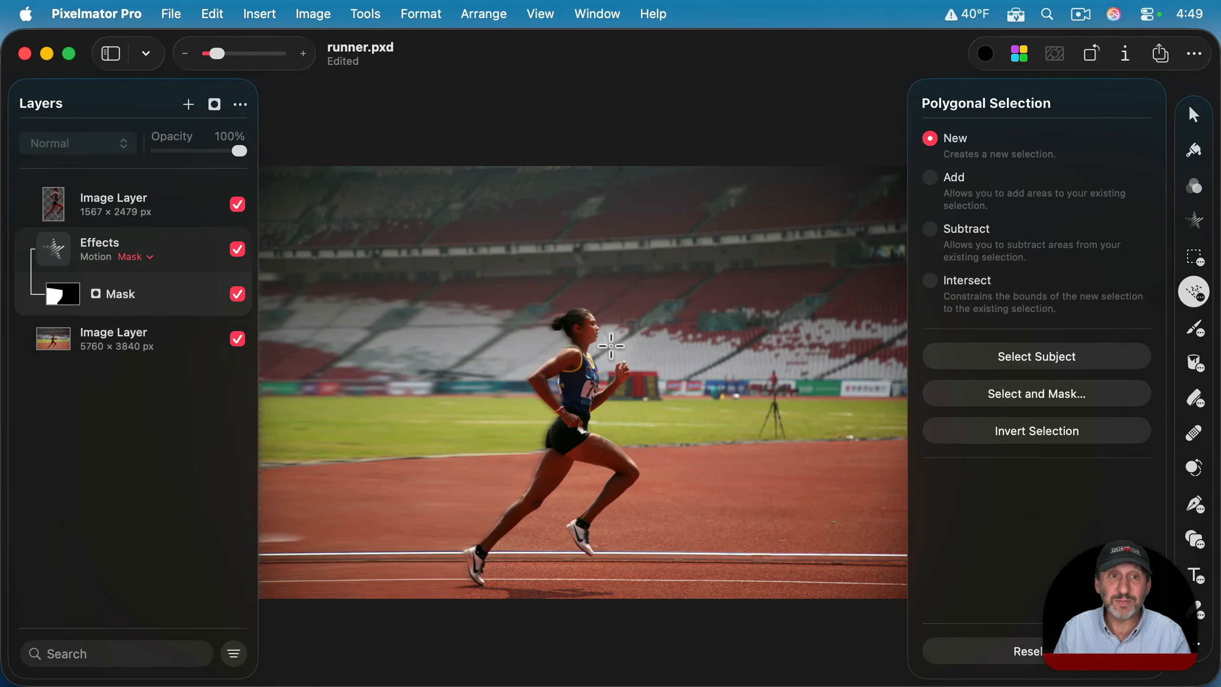
Step: Delete the motion effects layer together with its mask
left_click(176, 248)
key("Delete")
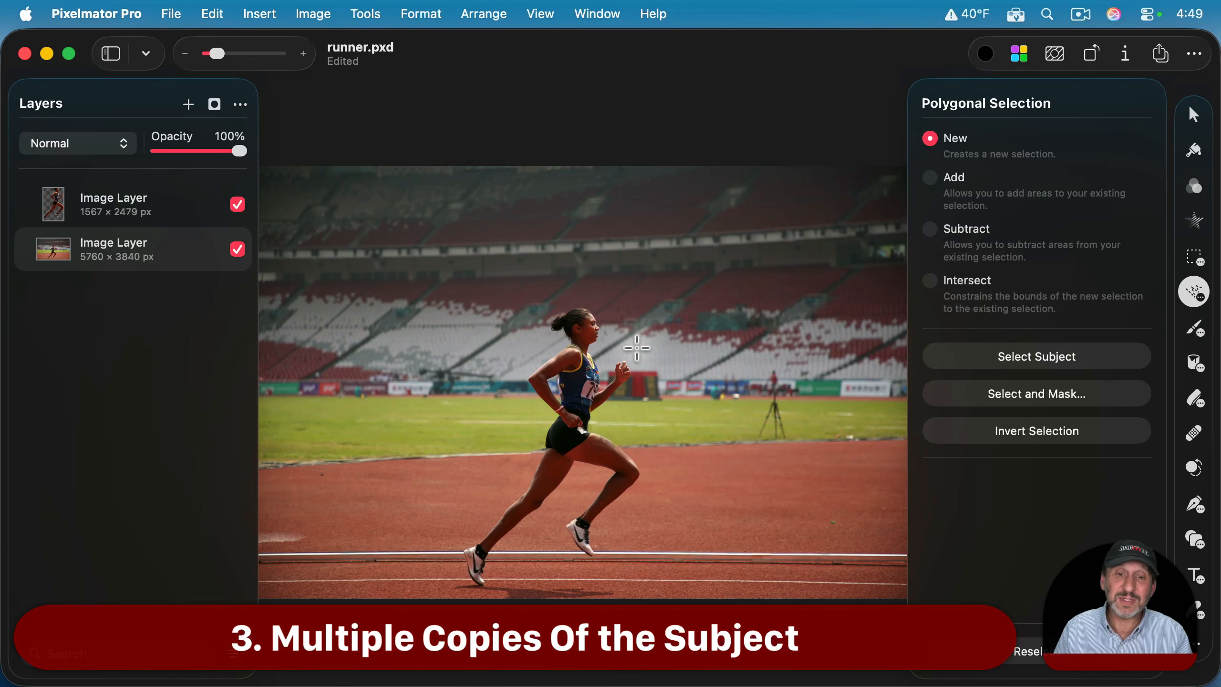
Step: Duplicate the cut-out runner layer three times
scroll(574, 394, "up", 5)
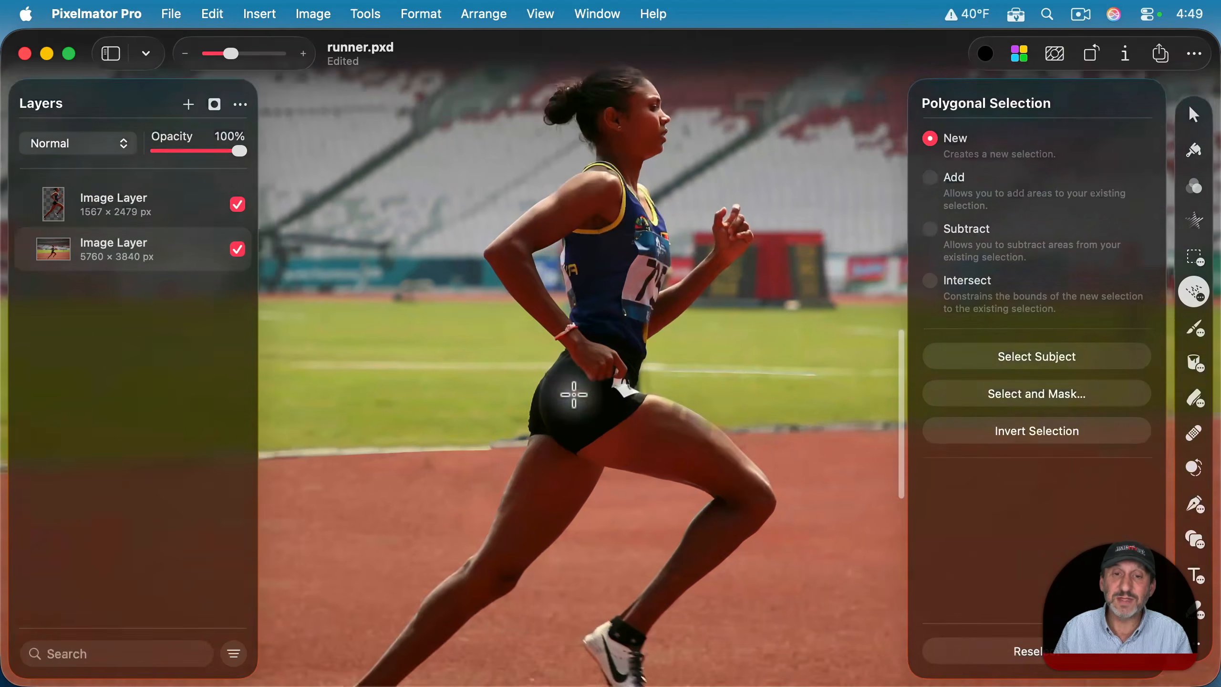
left_click(118, 204)
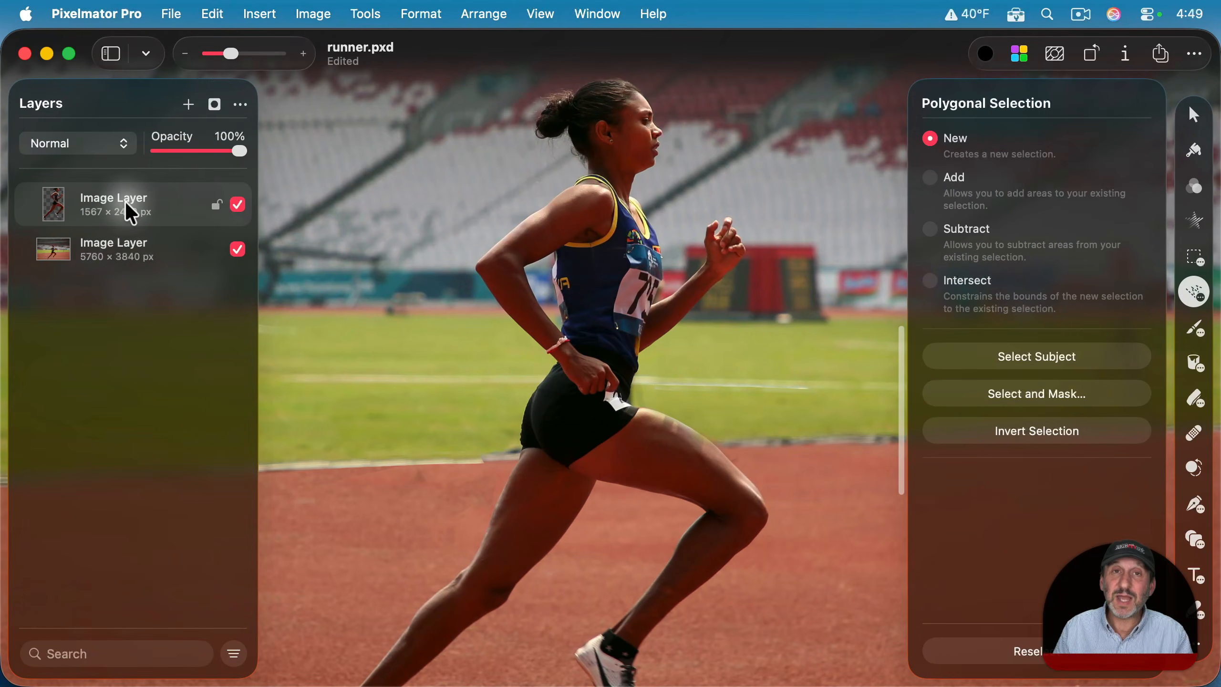
right_click(127, 205)
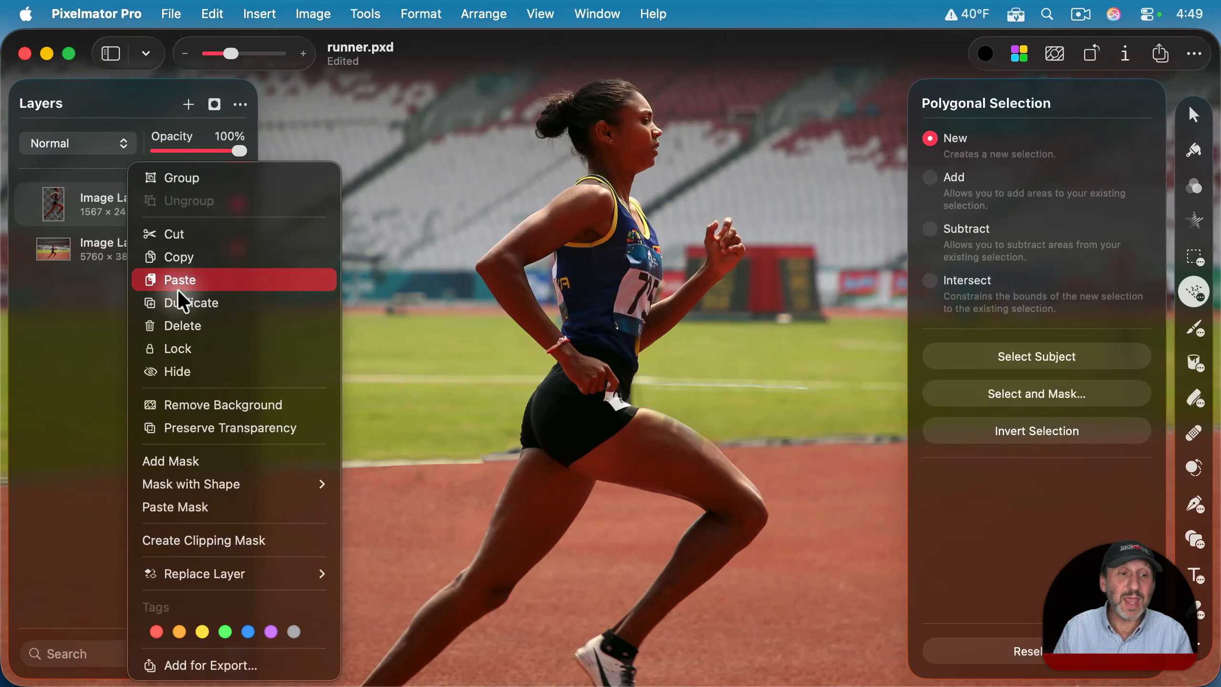
left_click(178, 301)
right_click(124, 204)
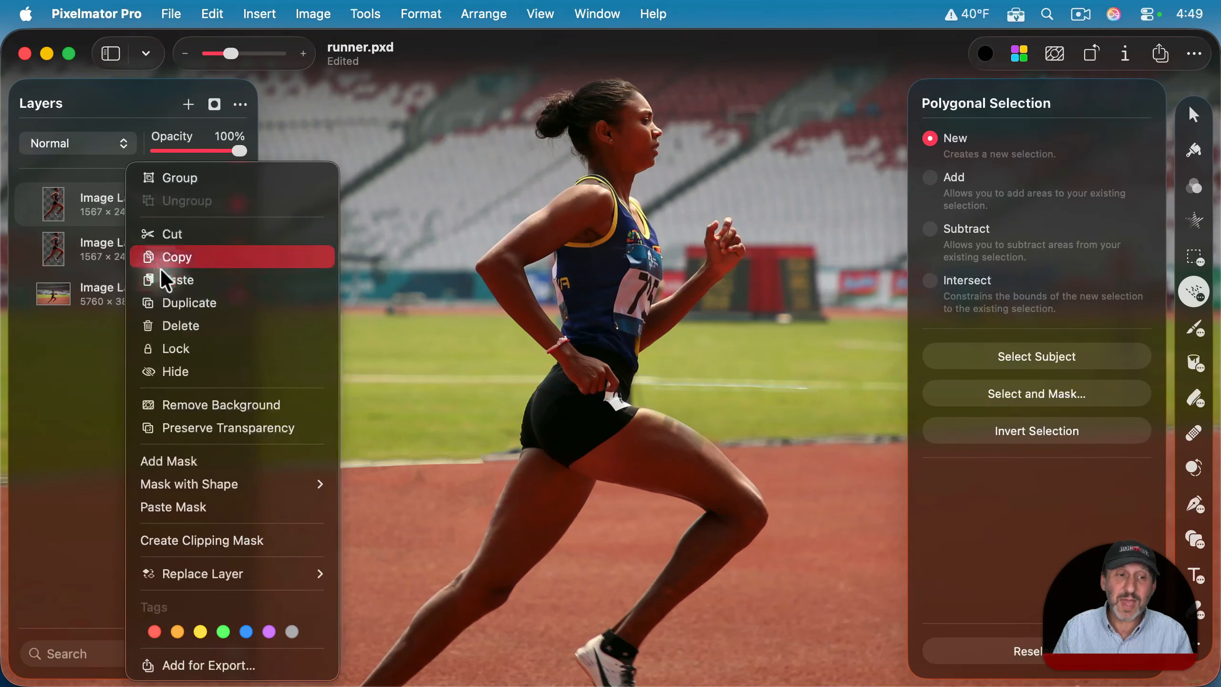
left_click(169, 292)
right_click(119, 206)
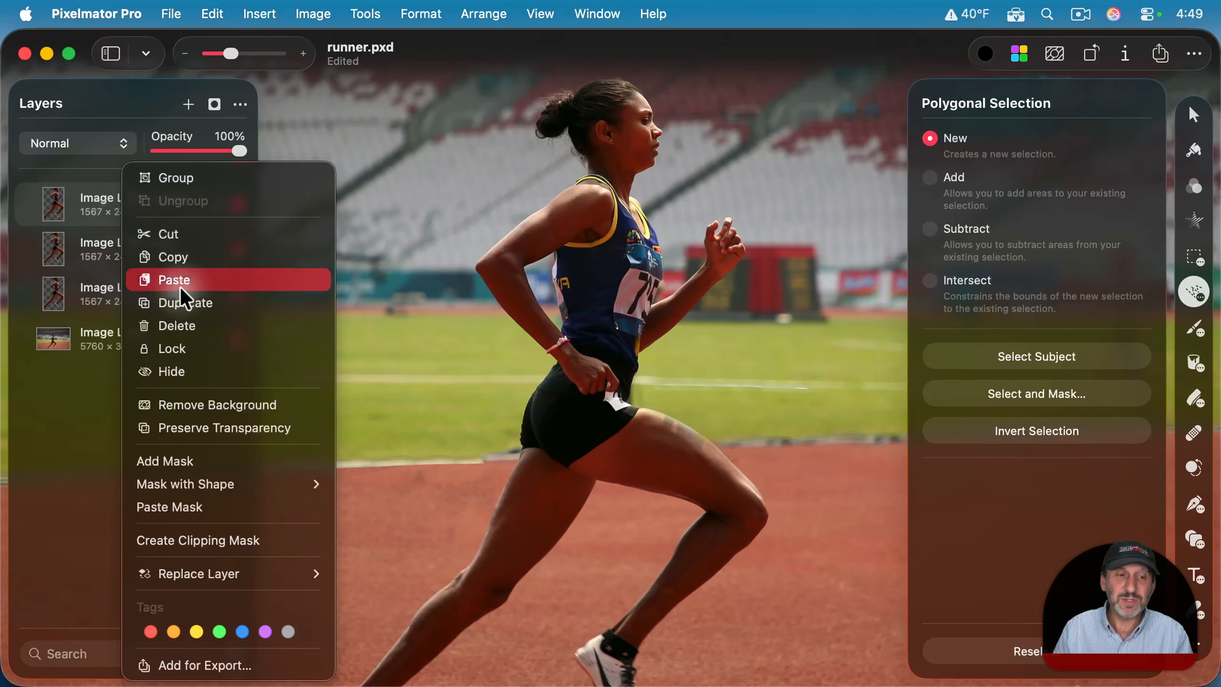
left_click(180, 302)
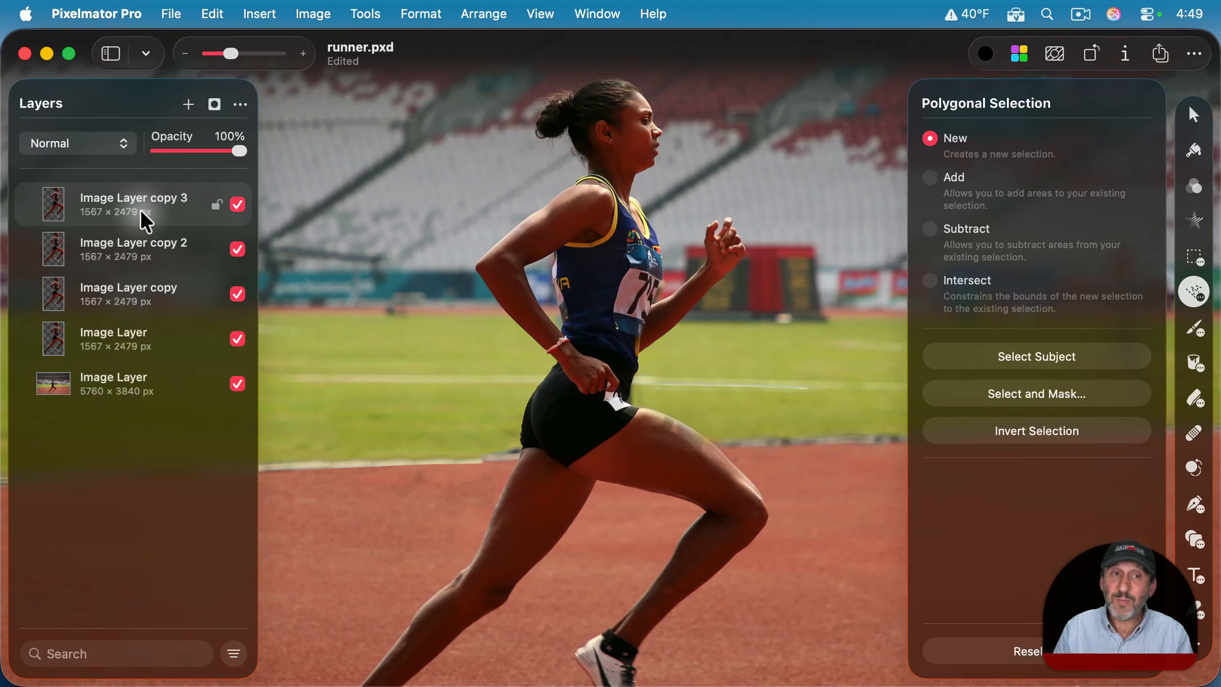
Step: Shift Image Layer copy 2 horizontally behind the runner, to an X position of 1758 px
left_click(146, 249)
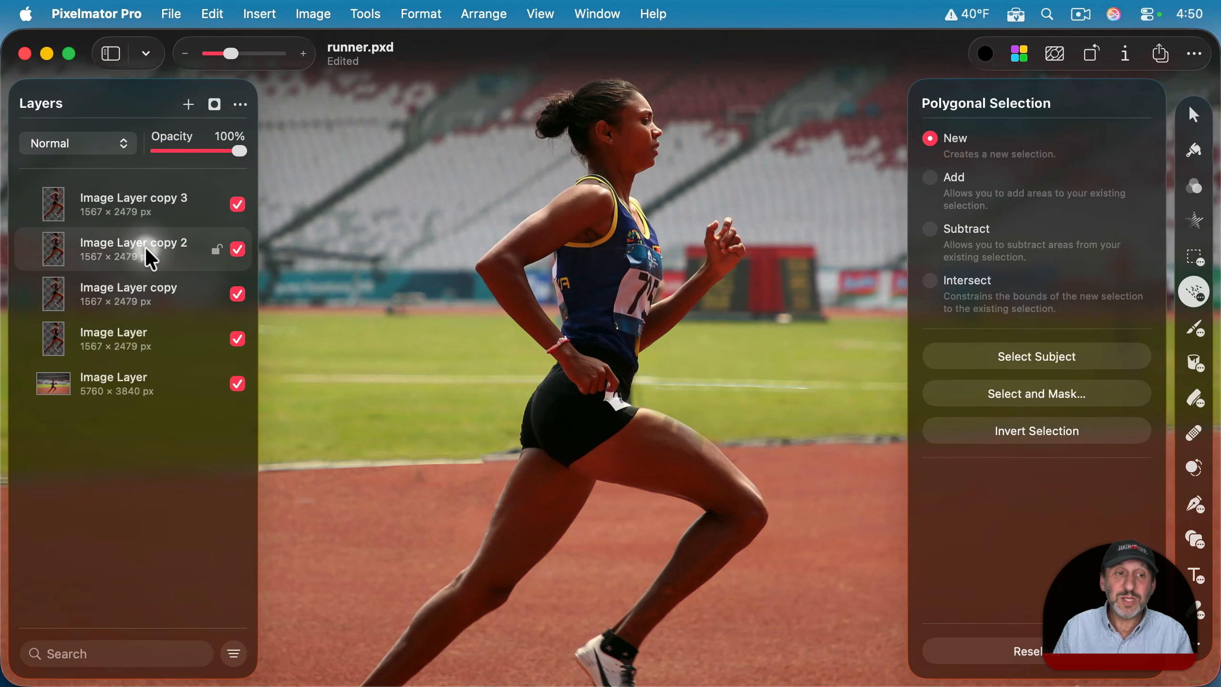
left_click(1197, 120)
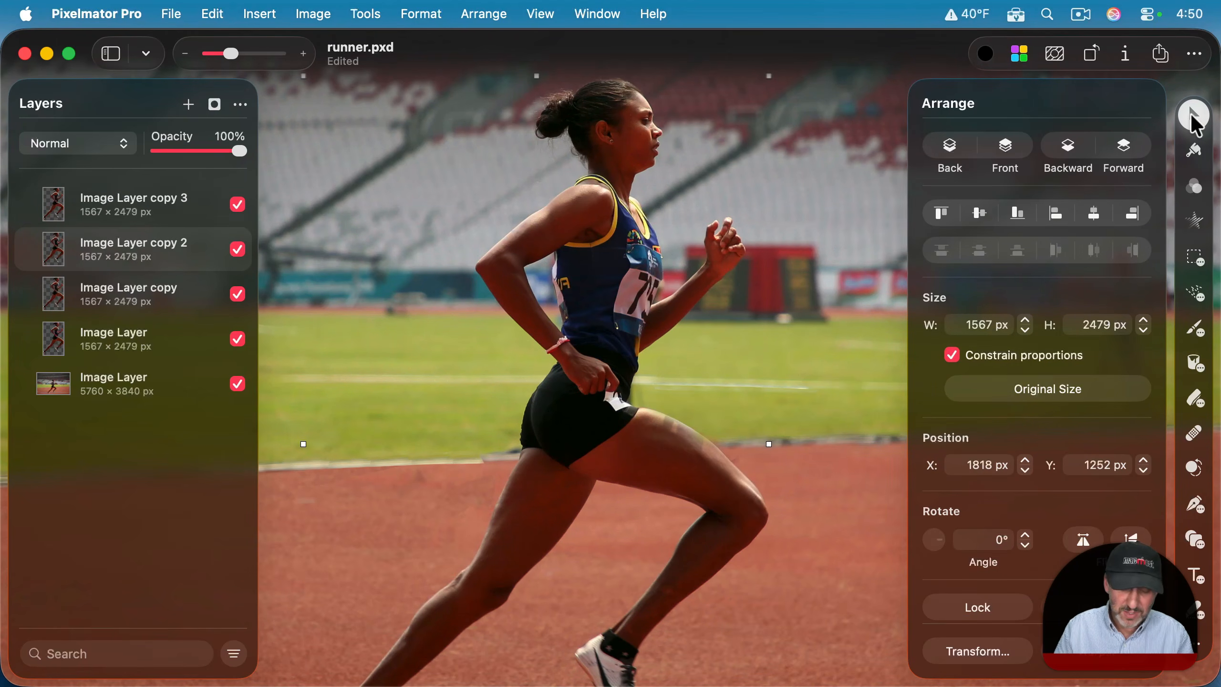
key("shift")
key("shift+Left")
key("shift+Left")
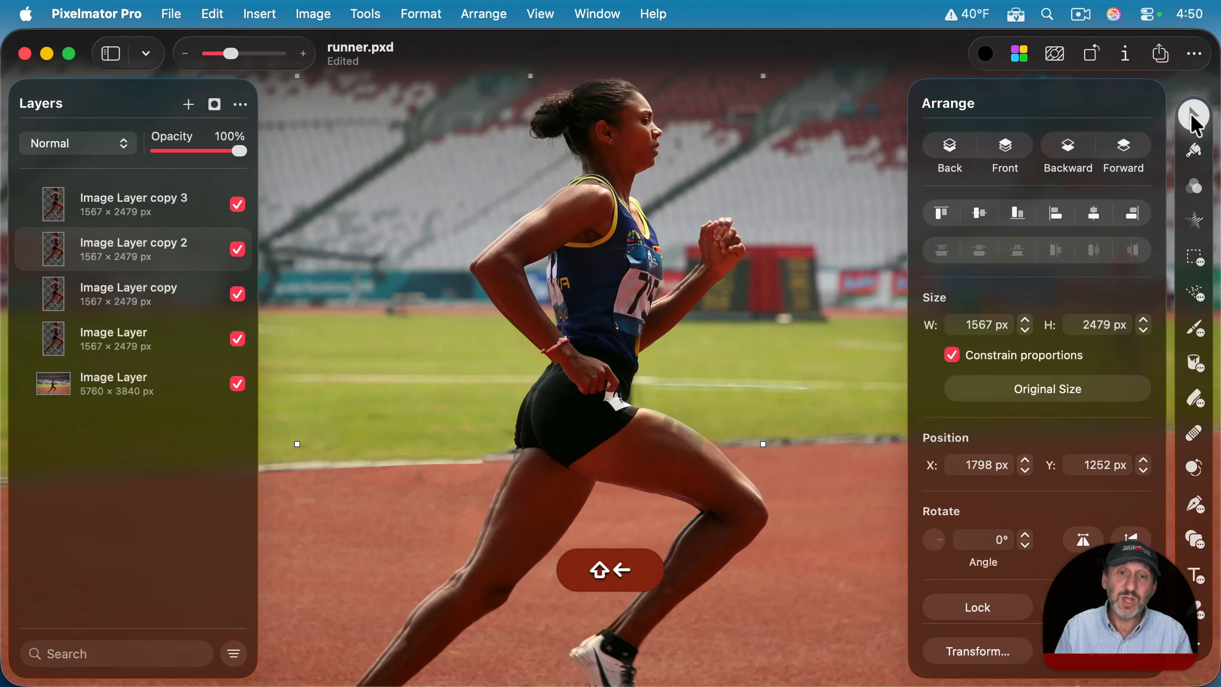
key("shift+Left")
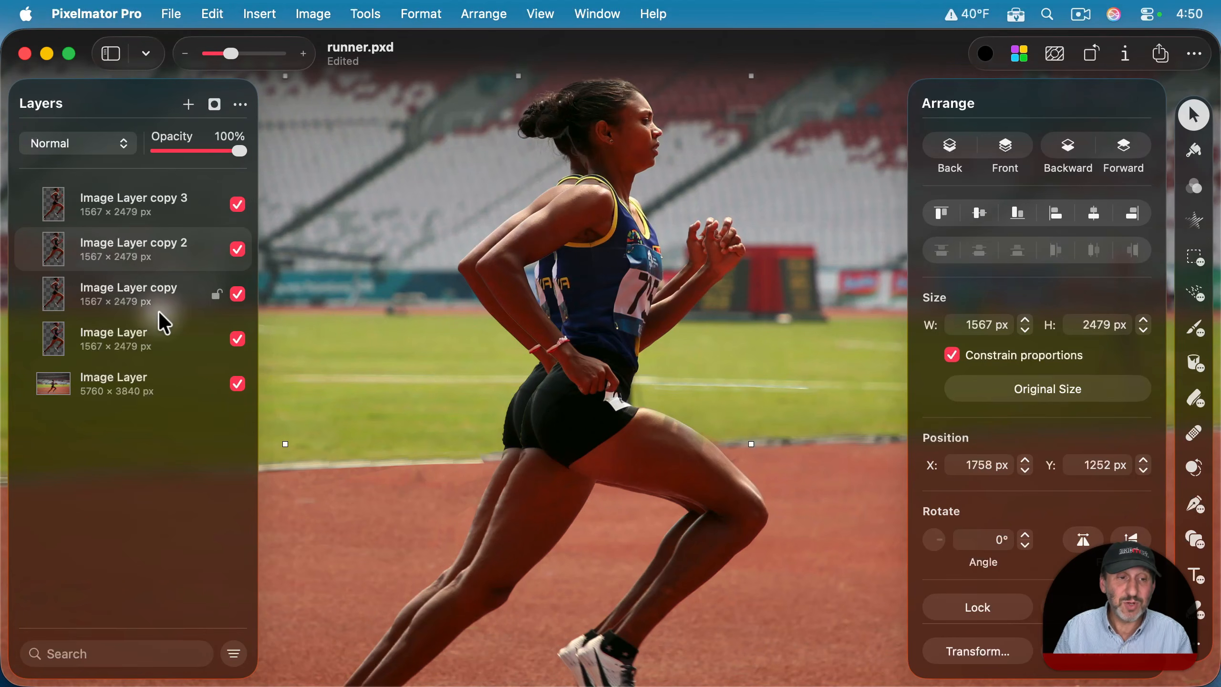
Step: Shift Image Layer copy farther behind the runner, to an X position of 1698 px
left_click(138, 306)
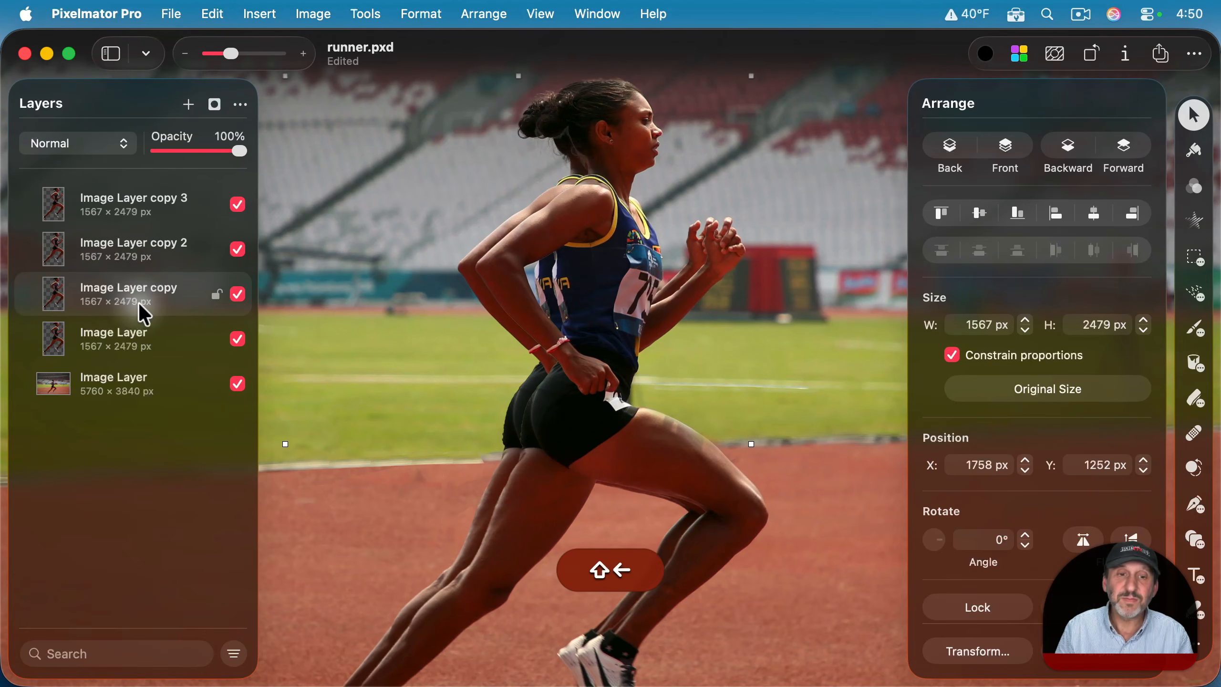
key("shift+Left")
key("shift+Left")
key("shift+Left")
key("shift+Left")
key("shift+Left")
key("shift+Left")
Step: Shift the original cut-out runner layer farthest behind the runner, to an X position of 1638 px
left_click(148, 336)
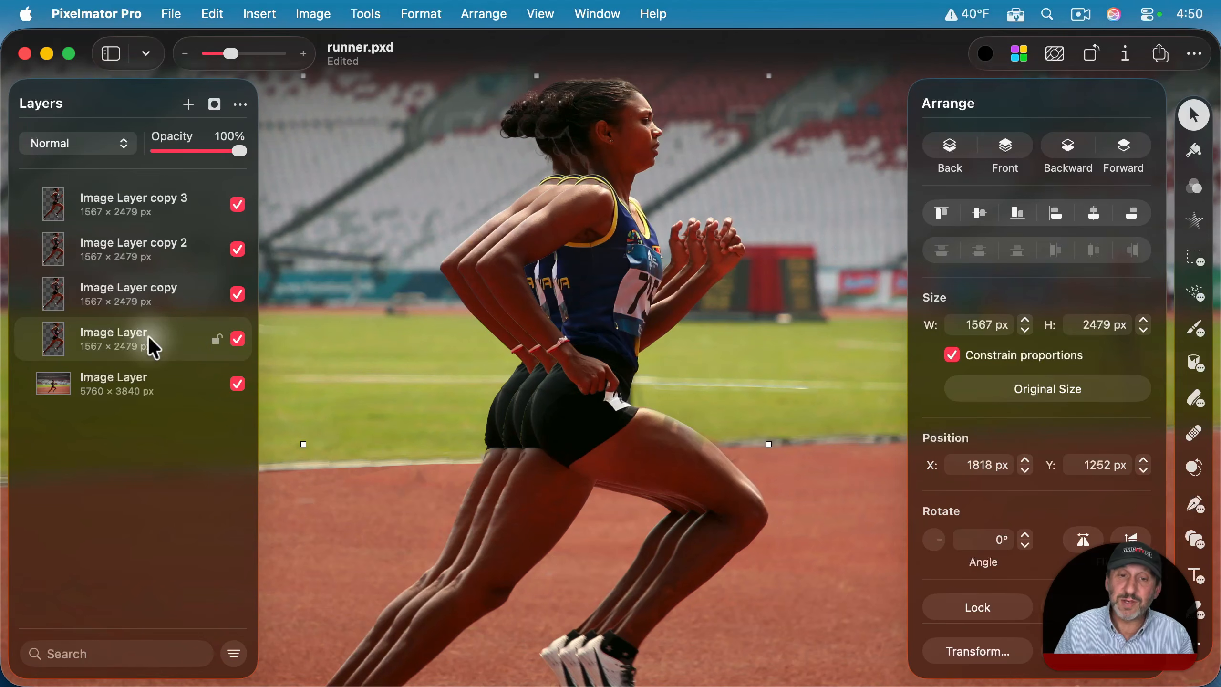
key("shift+Left")
key("shift+Left")
key("shift+Left")
key("shift+Left")
key("shift+Left")
key("shift+Left")
key("shift+Left")
key("shift+Left")
key("shift+Left")
key("shift+Left")
key("shift+Left")
key("shift+Left")
key("shift+Left")
key("shift+Left")
key("shift+Left")
key("shift+Left")
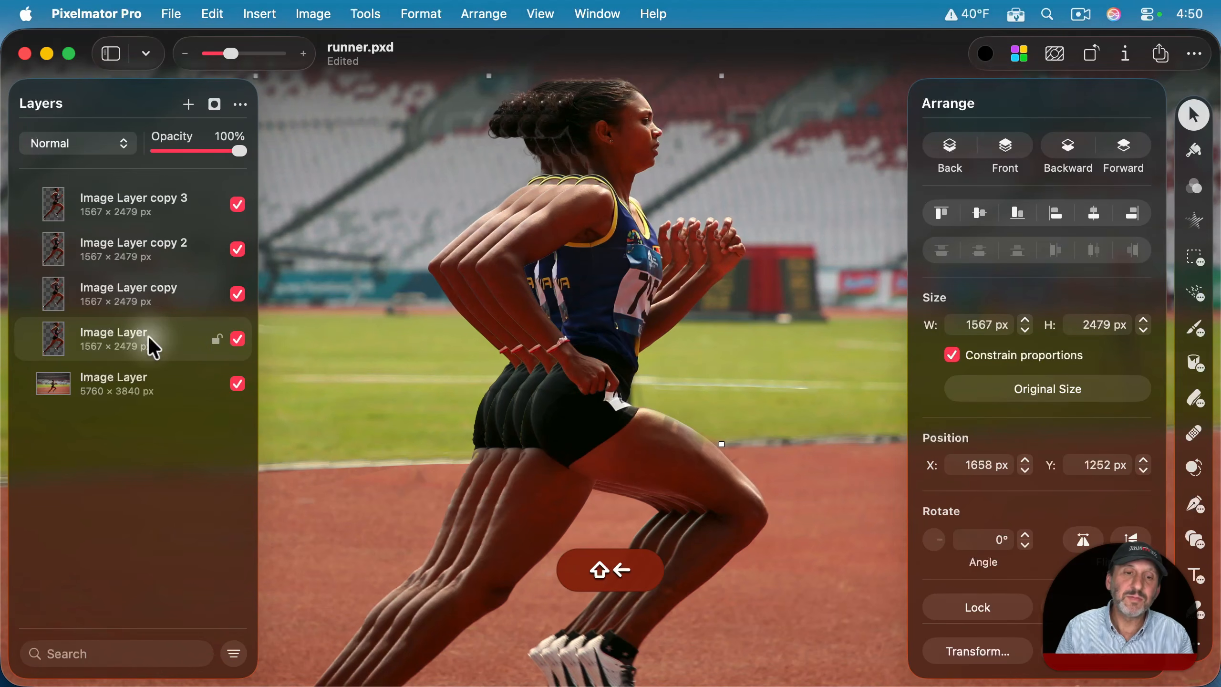
key("shift+Left")
key("shift+Left")
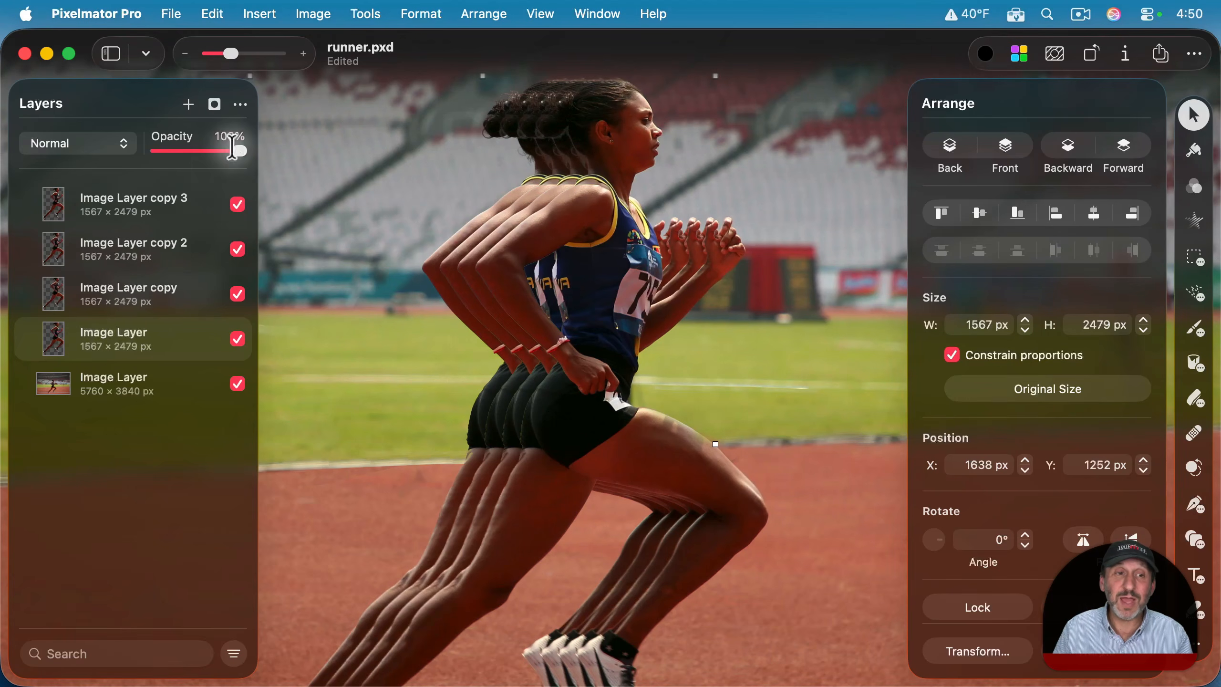
Step: Set the opacity of the original cut-out runner layer to 10%, Image Layer copy to 20% and Image Layer copy 2 to 30%
left_click_drag(232, 152, 162, 152)
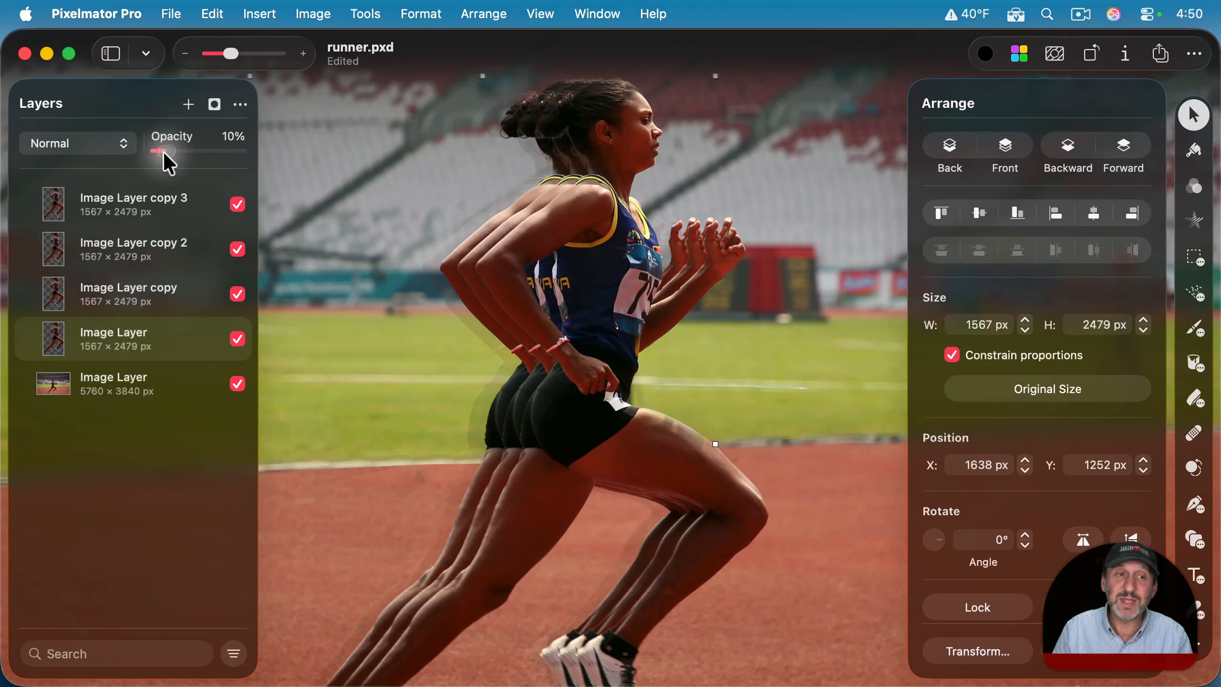
left_click(119, 306)
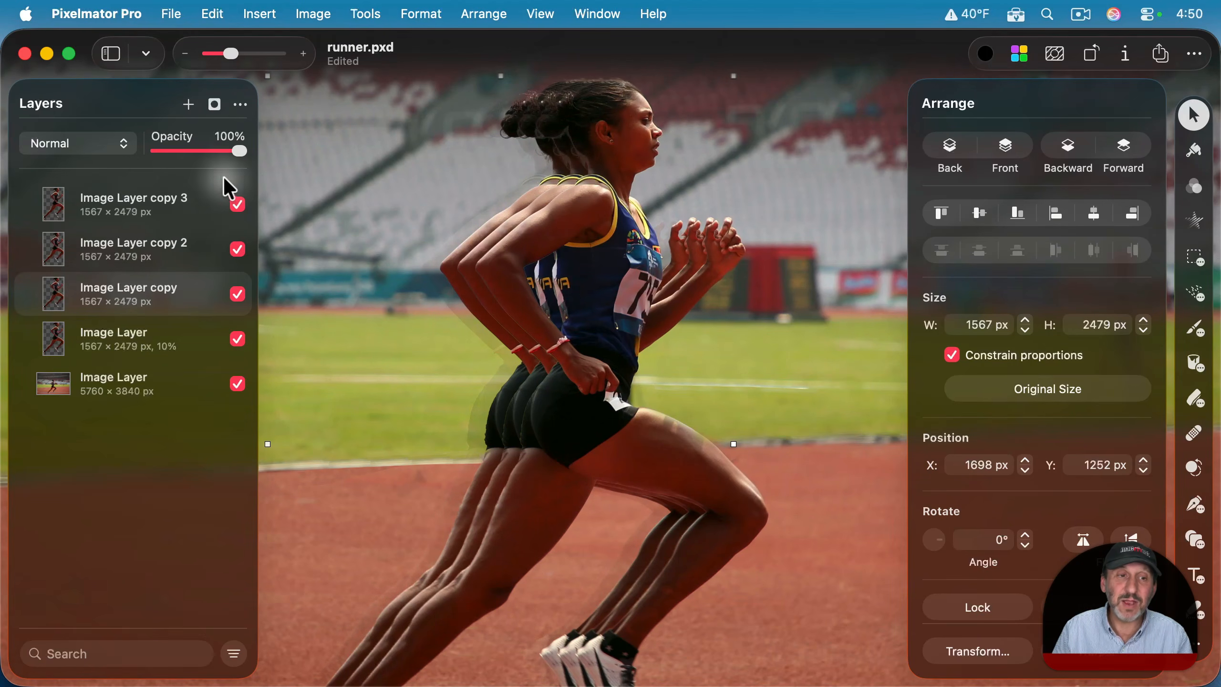
left_click_drag(237, 152, 184, 152)
left_click(150, 243)
scroll(449, 289, "down", 5)
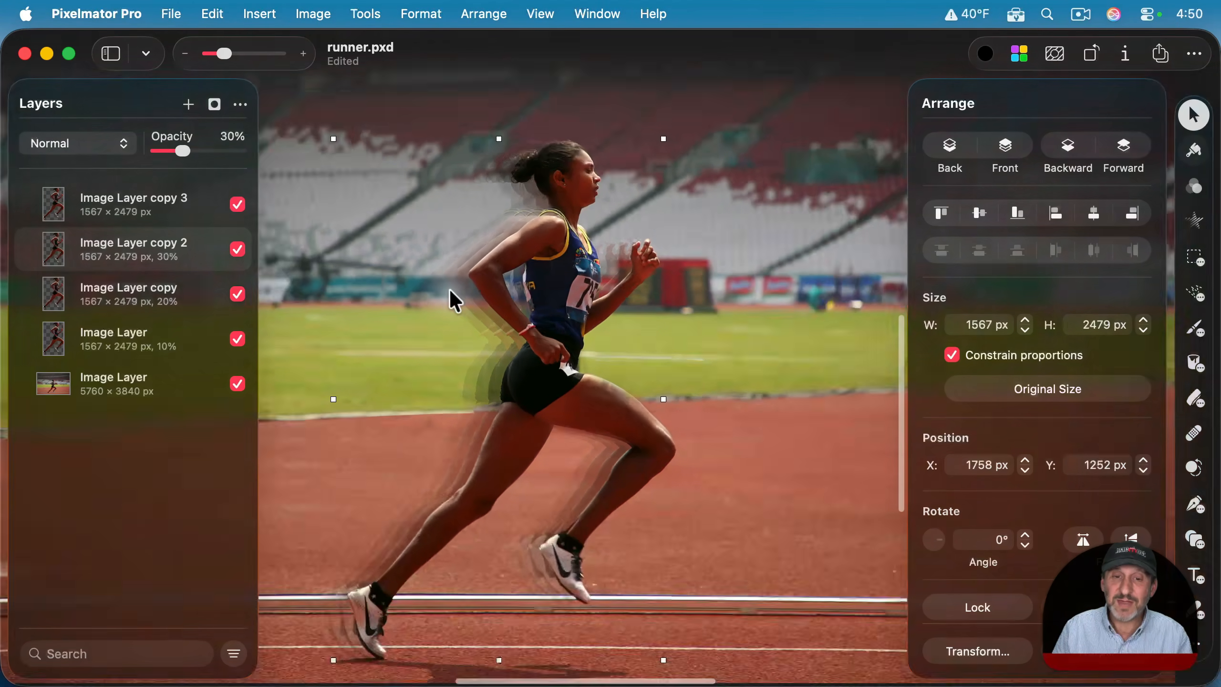
scroll(543, 363, "left", 3)
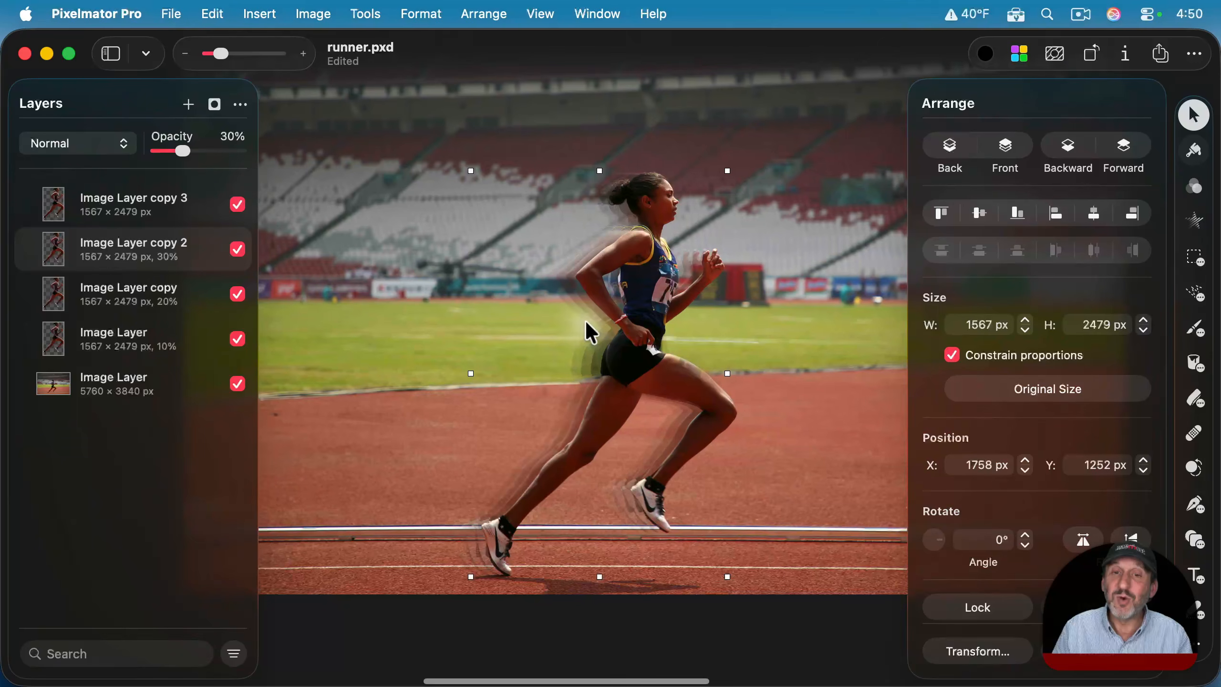
scroll(587, 332, "down", 2)
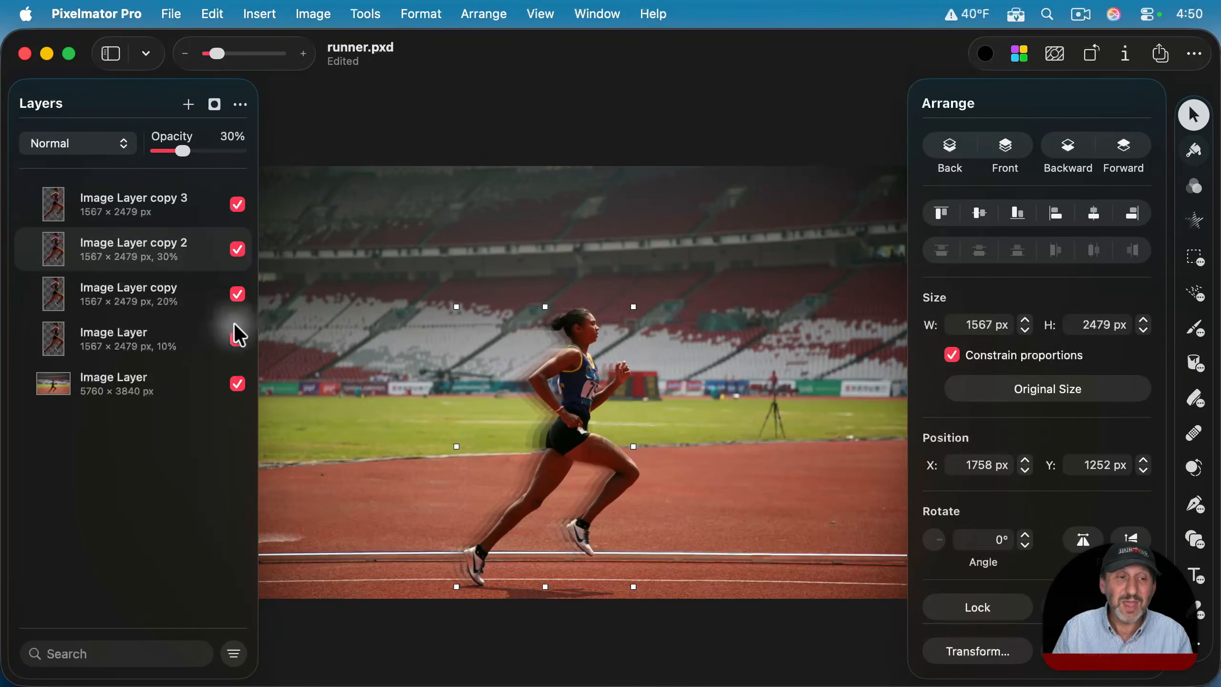
Step: Add an effects layer directly above the full background photo and apply the Motion blur effect to it
left_click(117, 383)
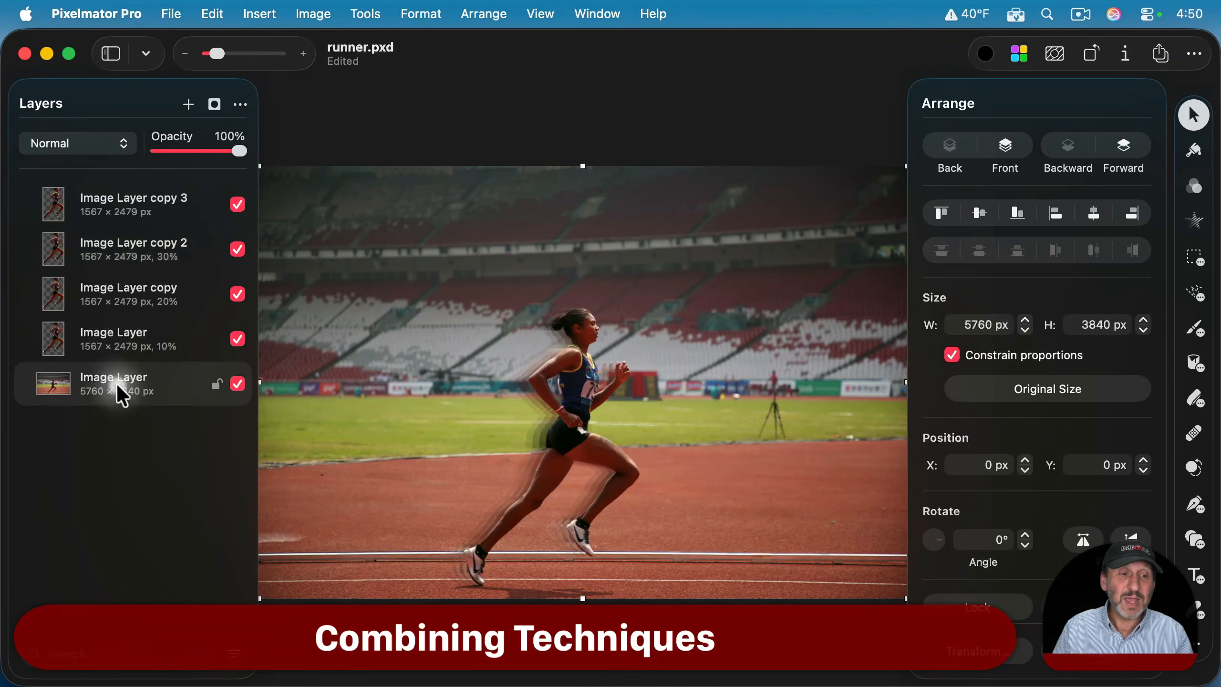
left_click(189, 105)
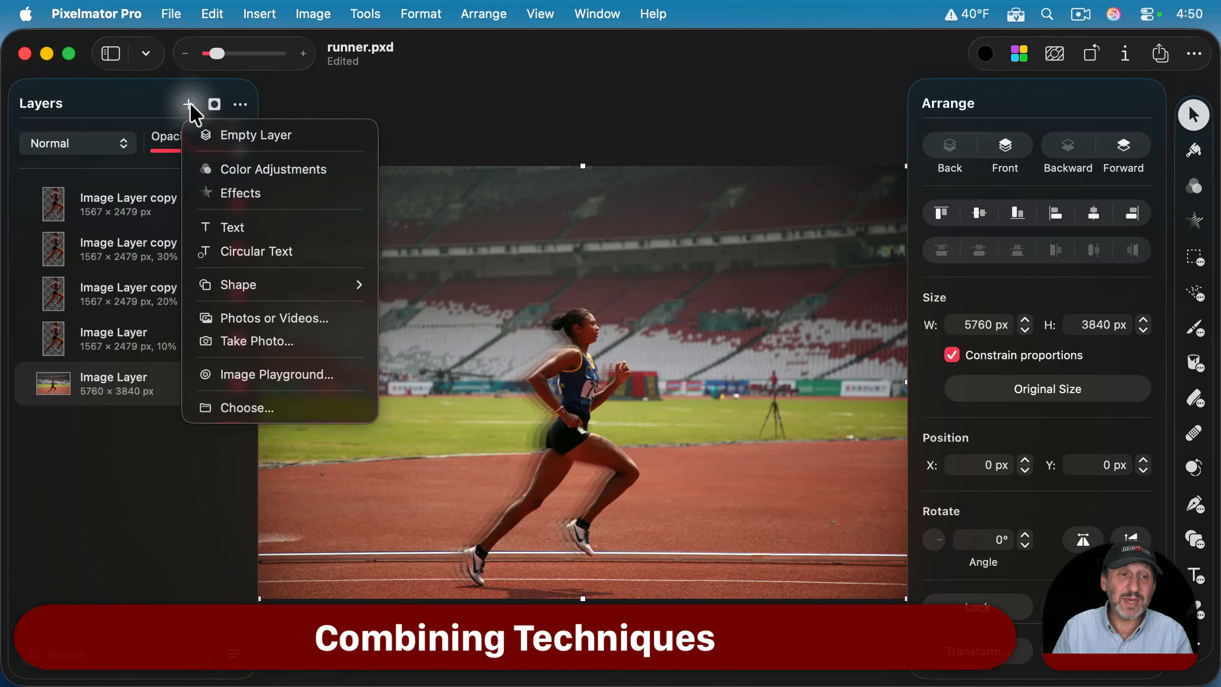
key("Escape")
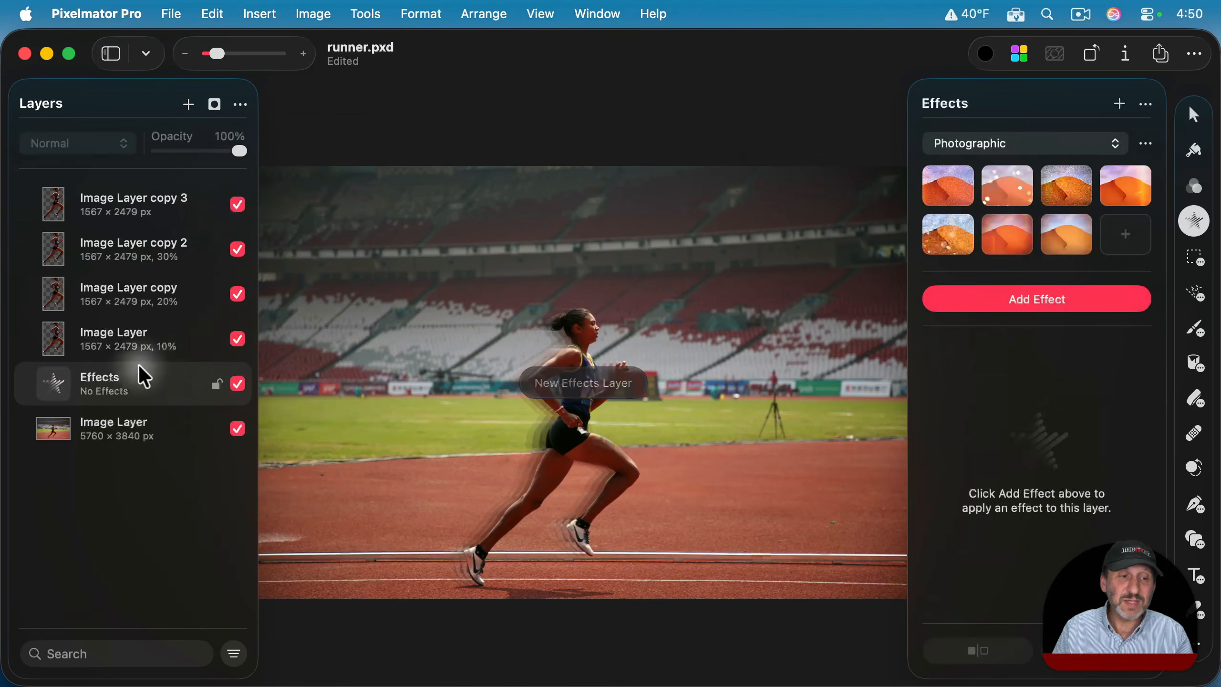
left_click(1005, 307)
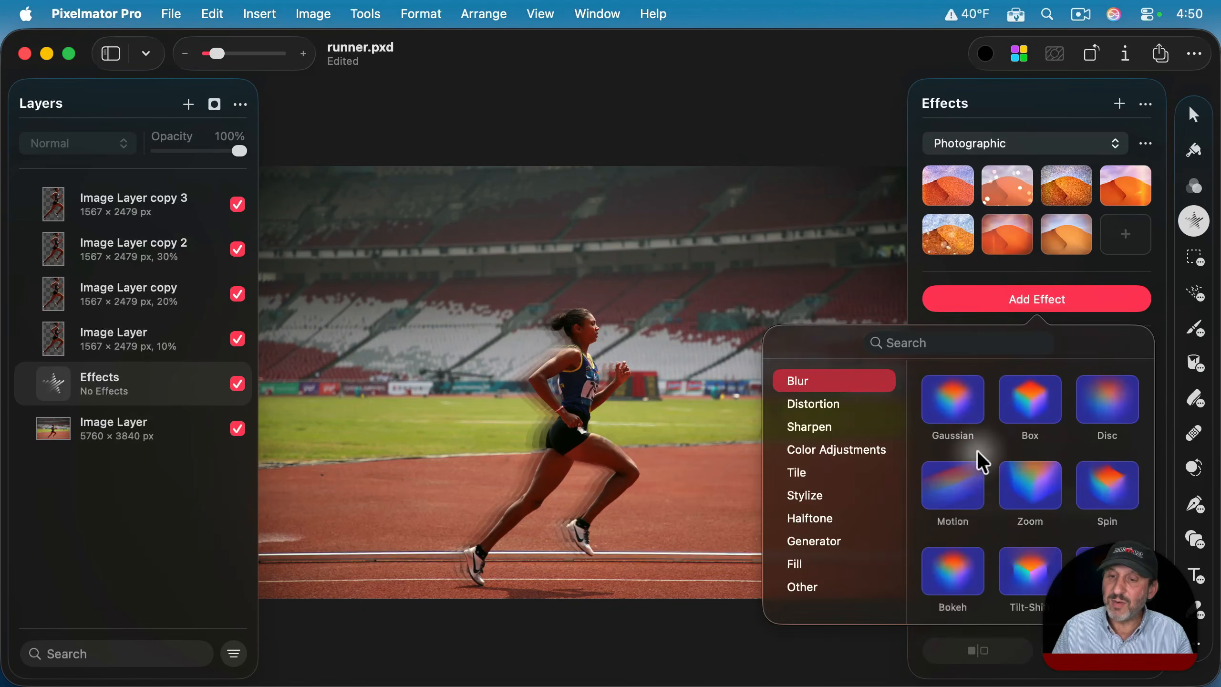
left_click(951, 480)
Step: Set the Motion blur radius to 26.2 px while viewing the runner up close
scroll(618, 421, "up", 2)
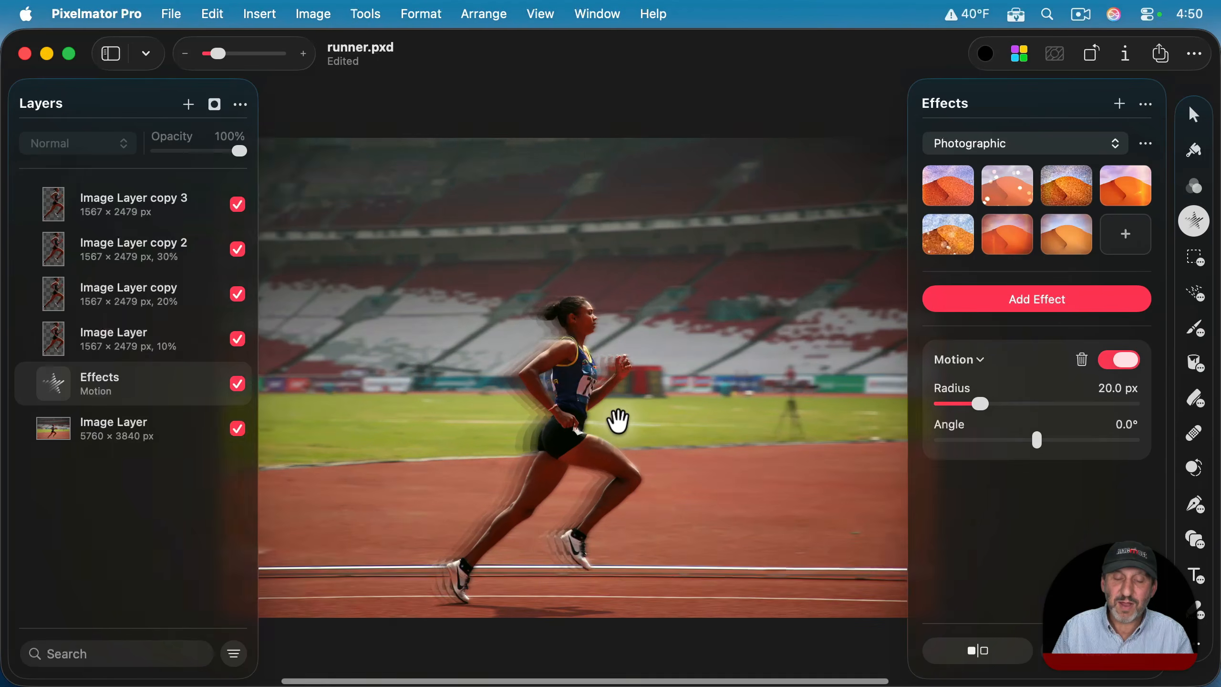
scroll(617, 420, "up", 5)
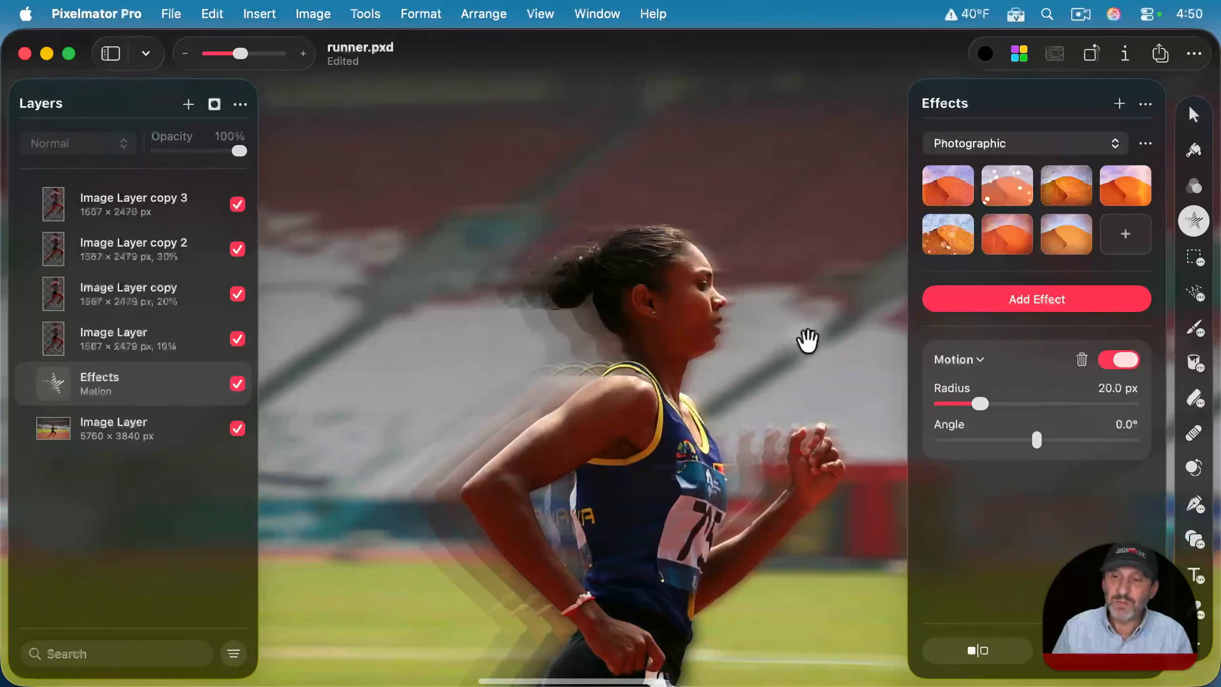
mouse_move(980, 405)
left_mouse_down()
mouse_move(1009, 403)
mouse_move(980, 402)
mouse_move(992, 404)
left_mouse_up()
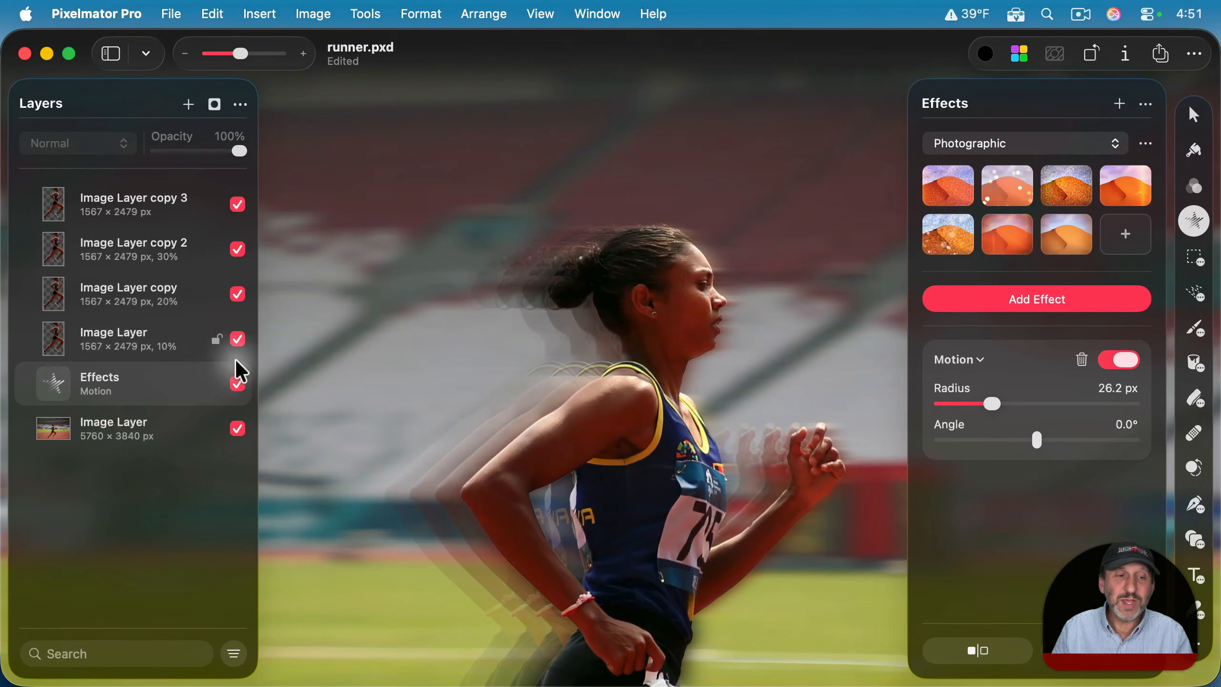
Step: Hide all four cut-out runner layers and the effects layer, leaving only the original photo shown
left_click(238, 338)
left_click(238, 293)
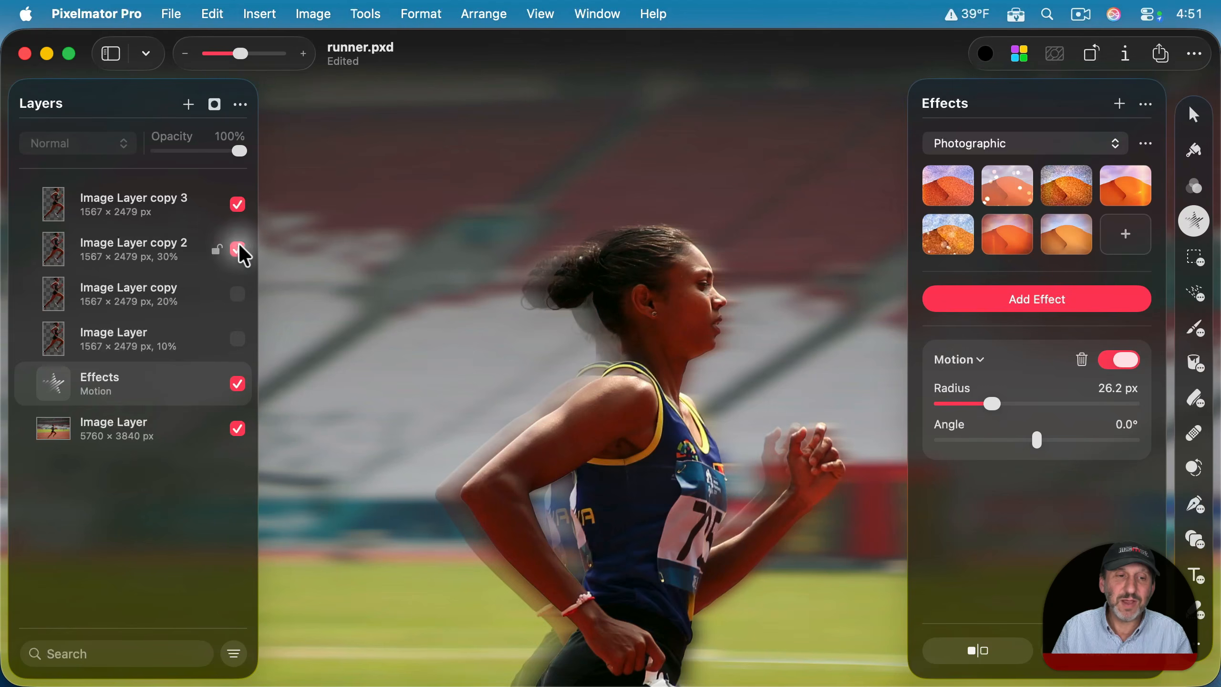
left_click(238, 249)
left_click(238, 204)
scroll(627, 354, "down", 5)
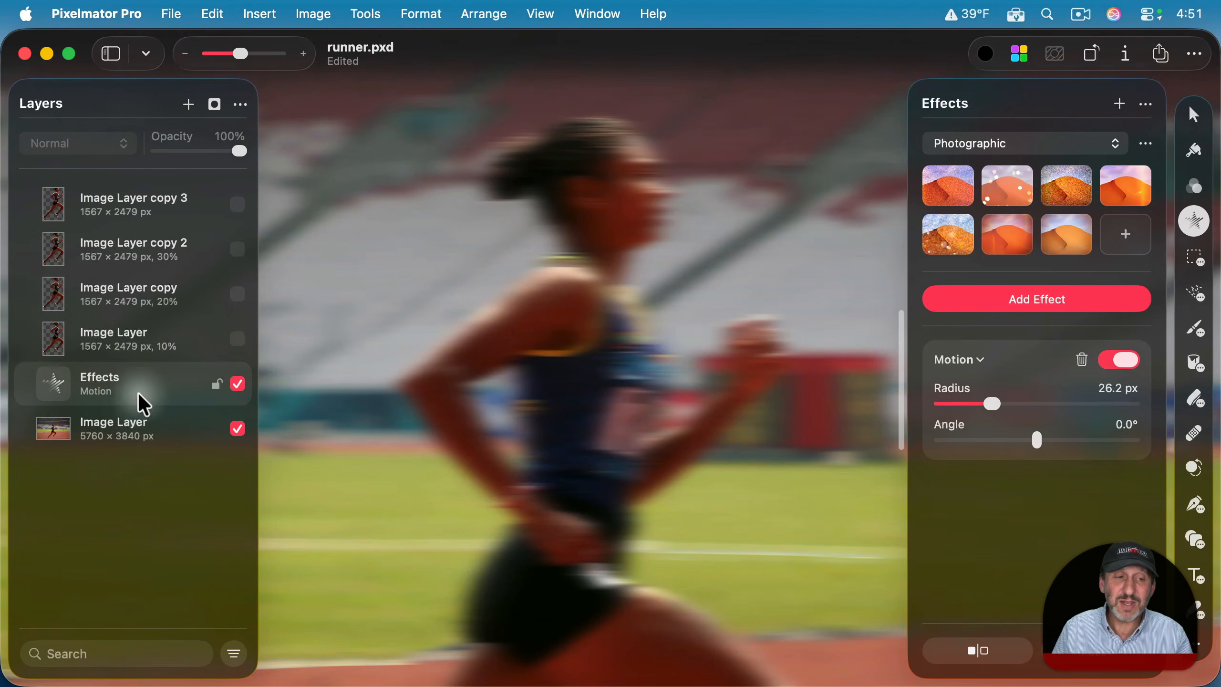
left_click(237, 383)
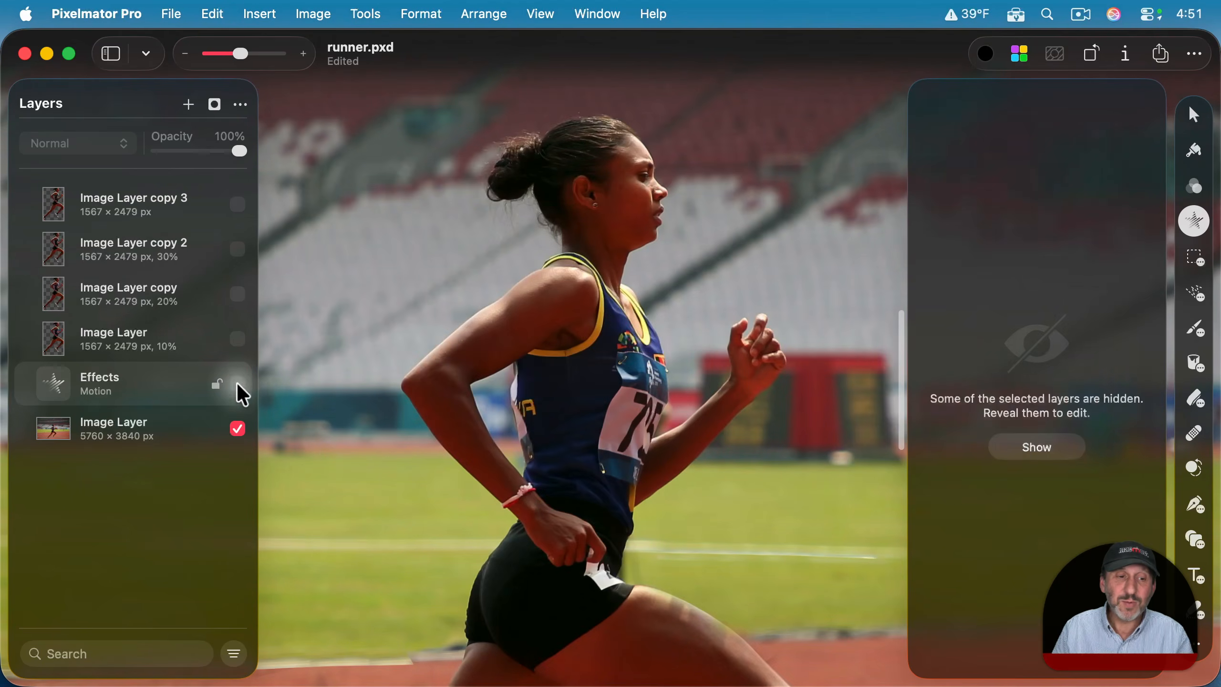
Step: Select the runner in the full background photo layer using Select Subject
left_click(105, 442)
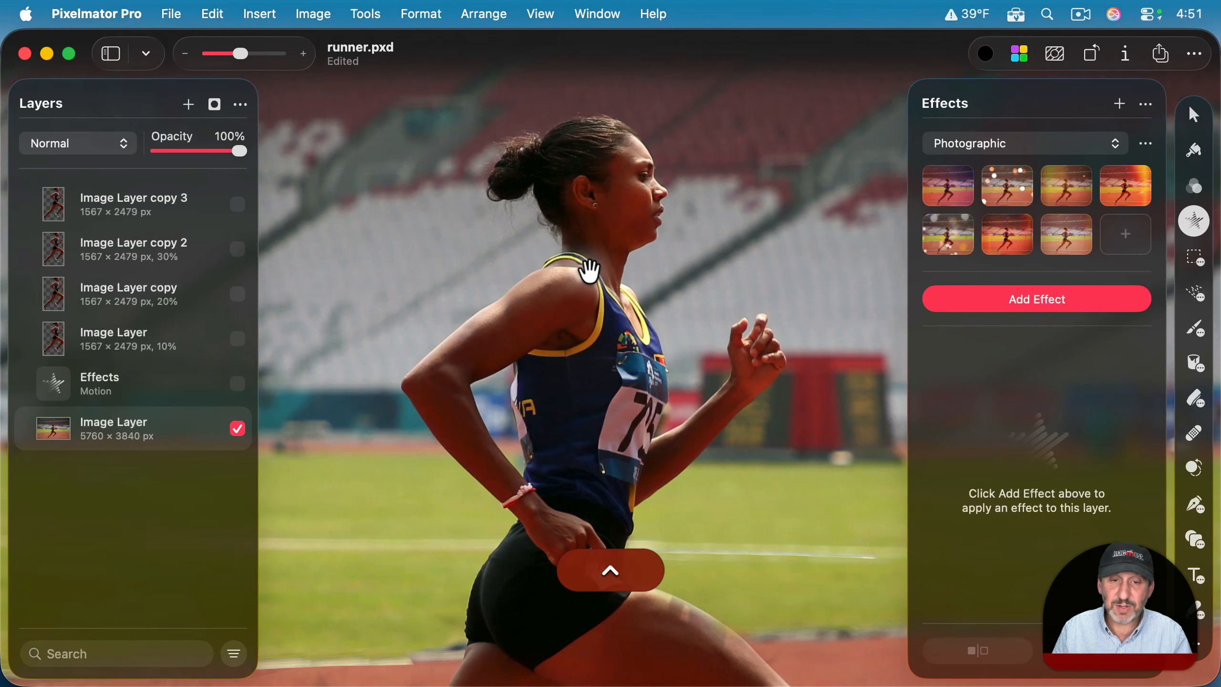
key("ctrl+s")
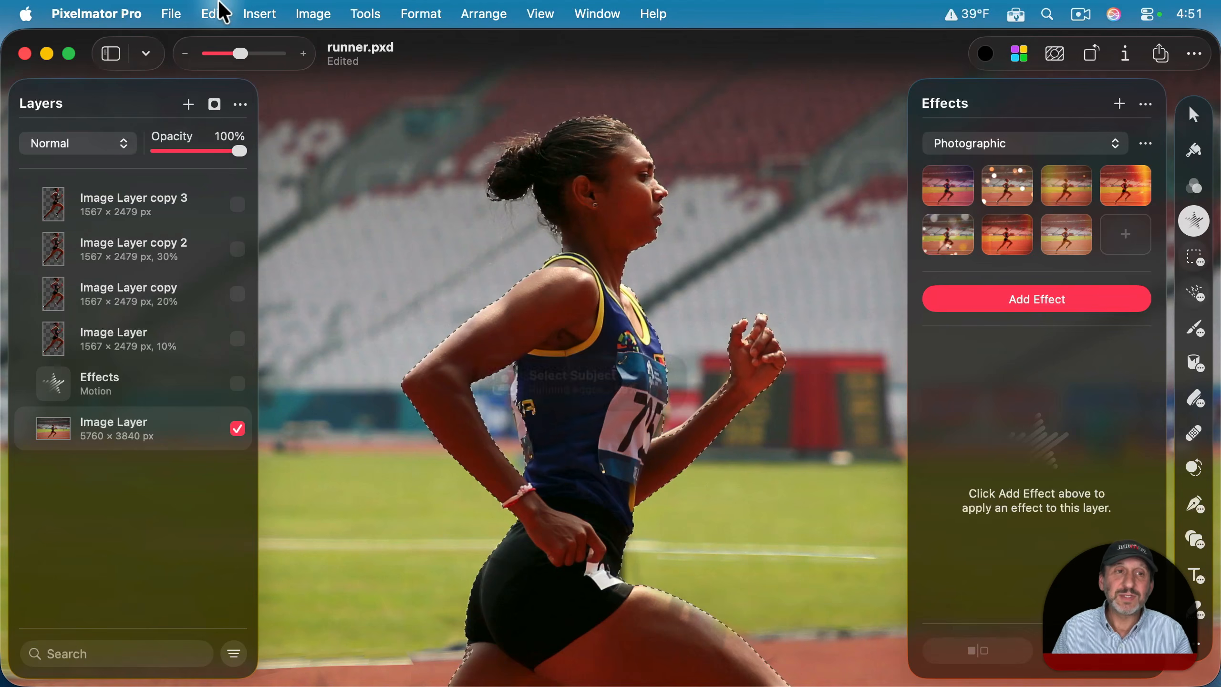
left_click(213, 13)
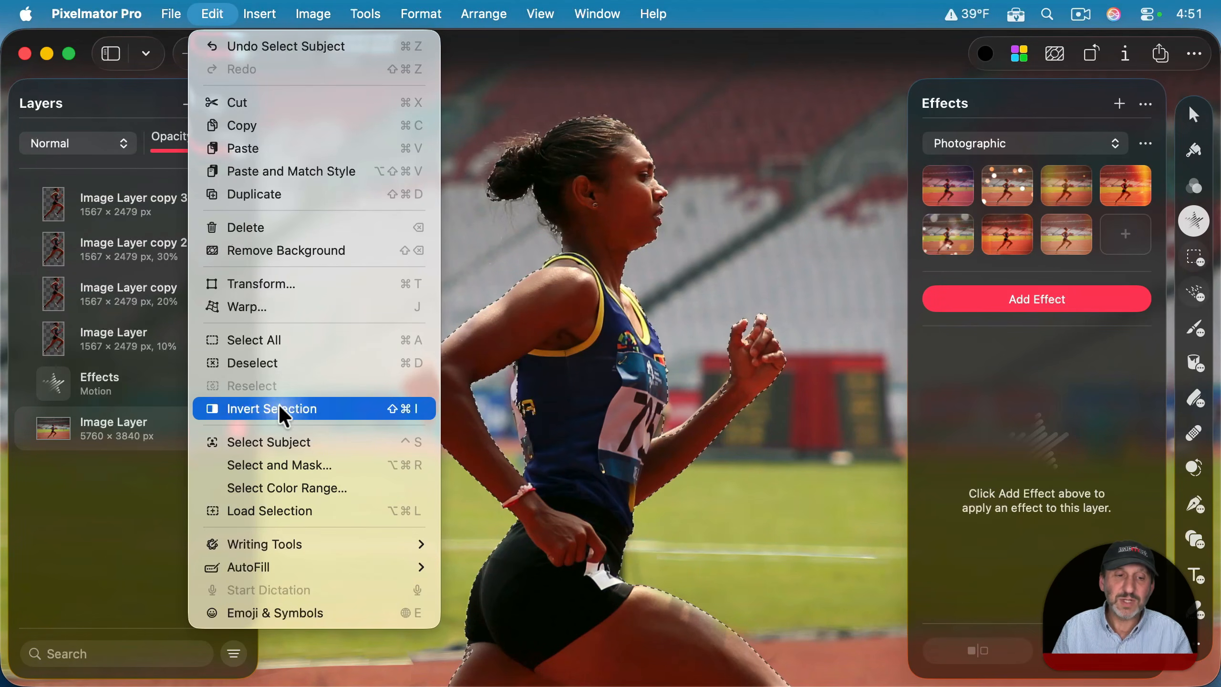
left_click(756, 329)
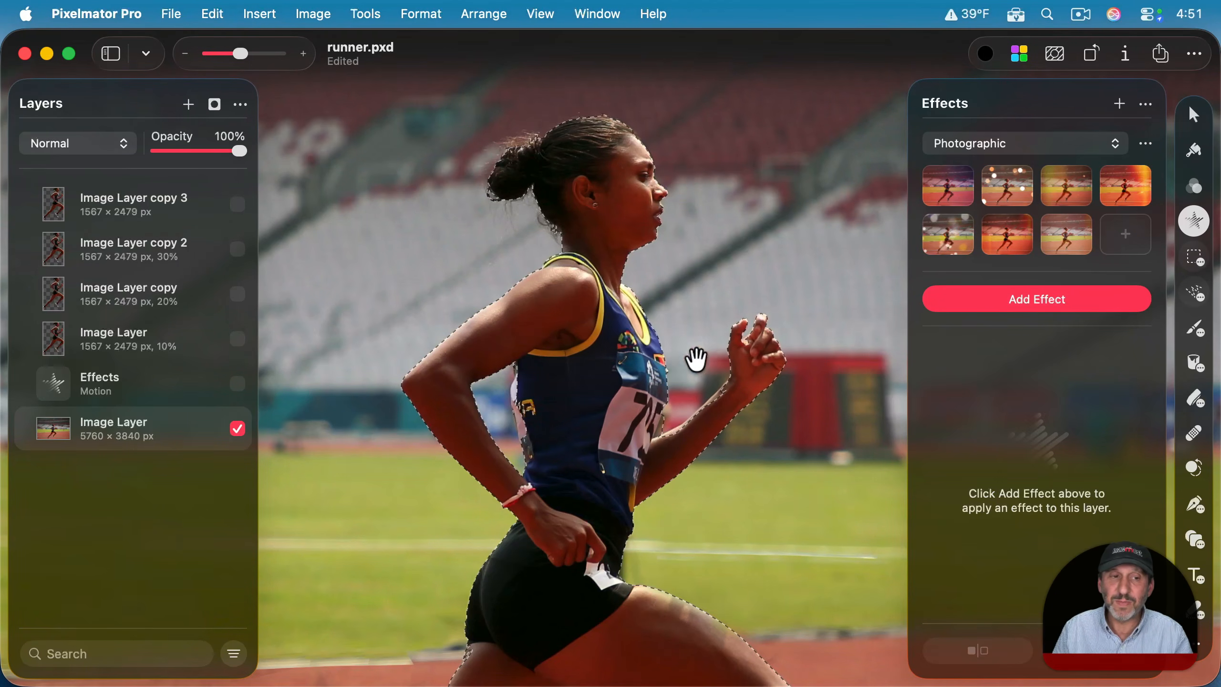
Step: Remove the selected runner from the background photo with the Repair tool and clear the selection
scroll(831, 337, "down", 5)
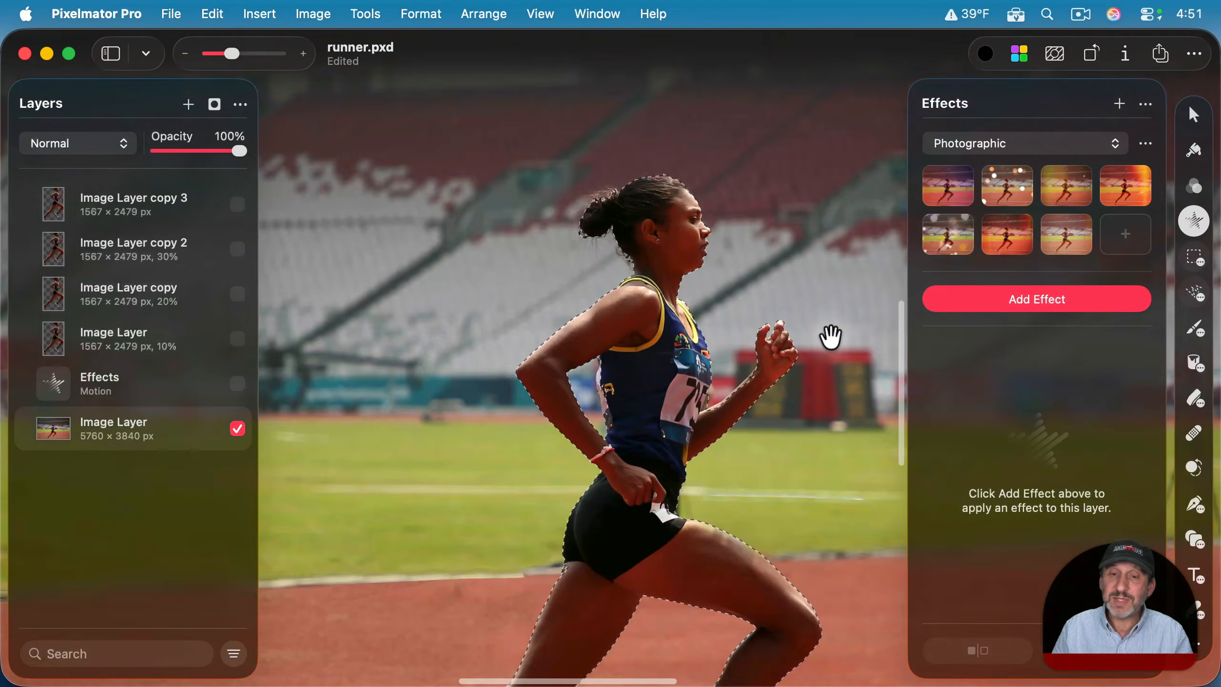
left_click(1196, 434)
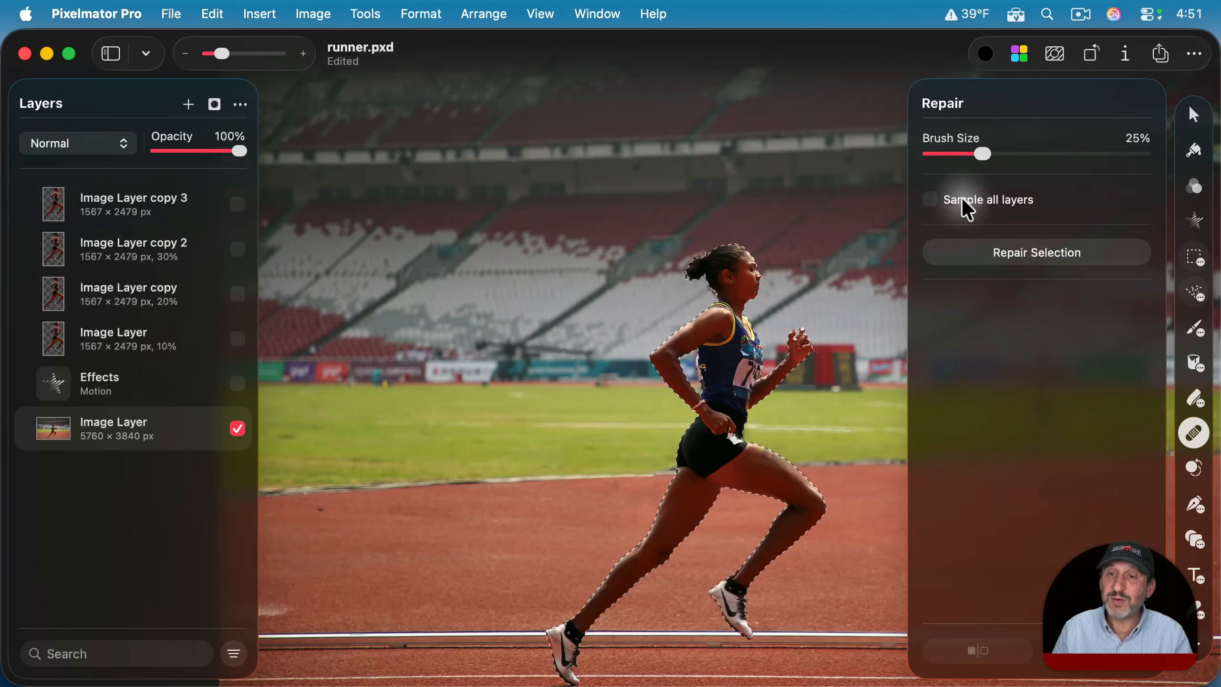
left_click(1043, 263)
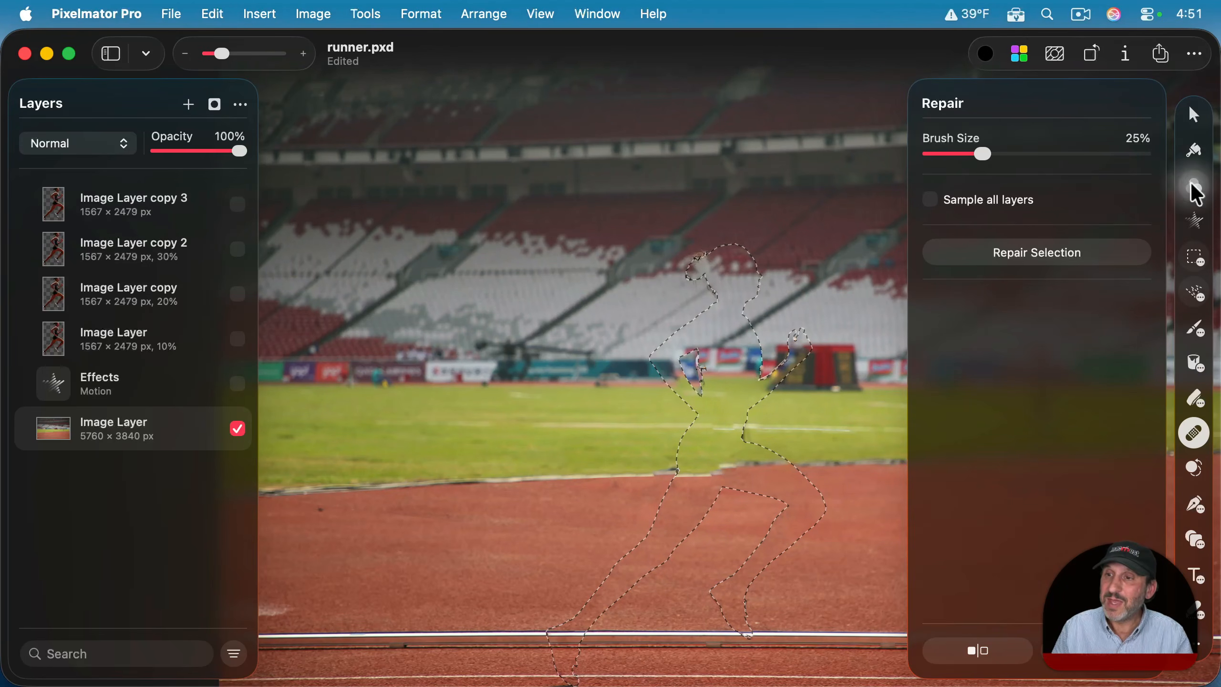
key("super+d")
Step: Show the motion effects layer and all four cut-out runner layers over the repaired background
scroll(740, 367, "up", 3)
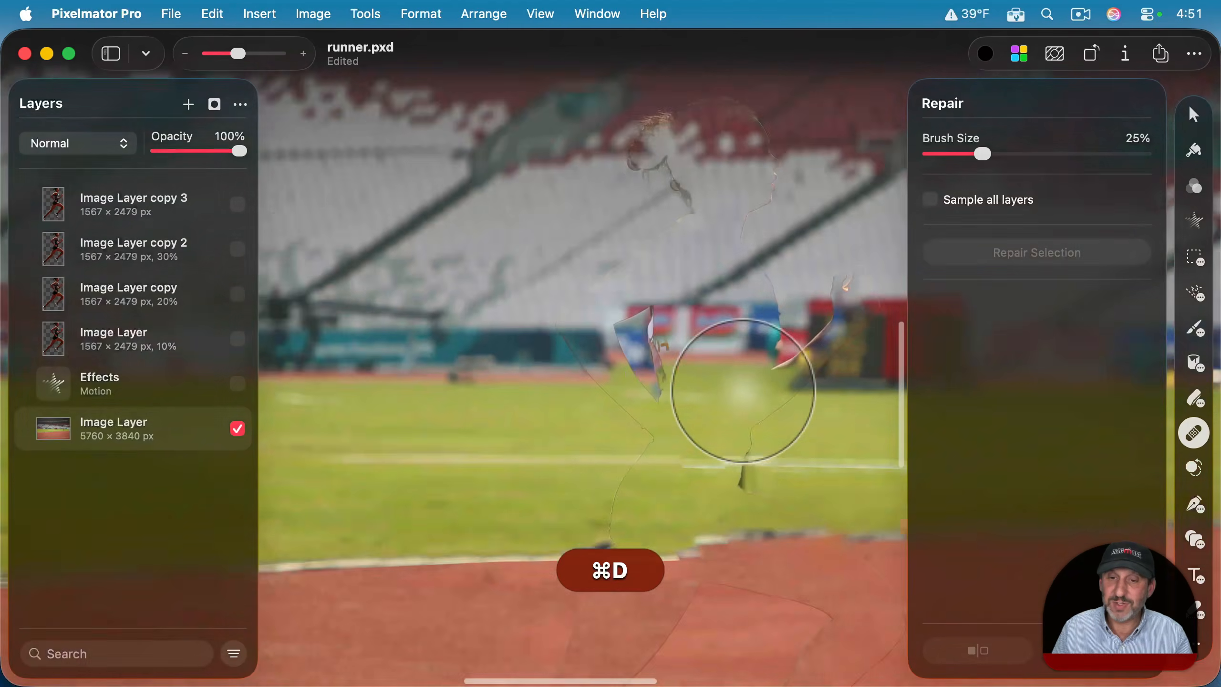
scroll(753, 346, "down", 5)
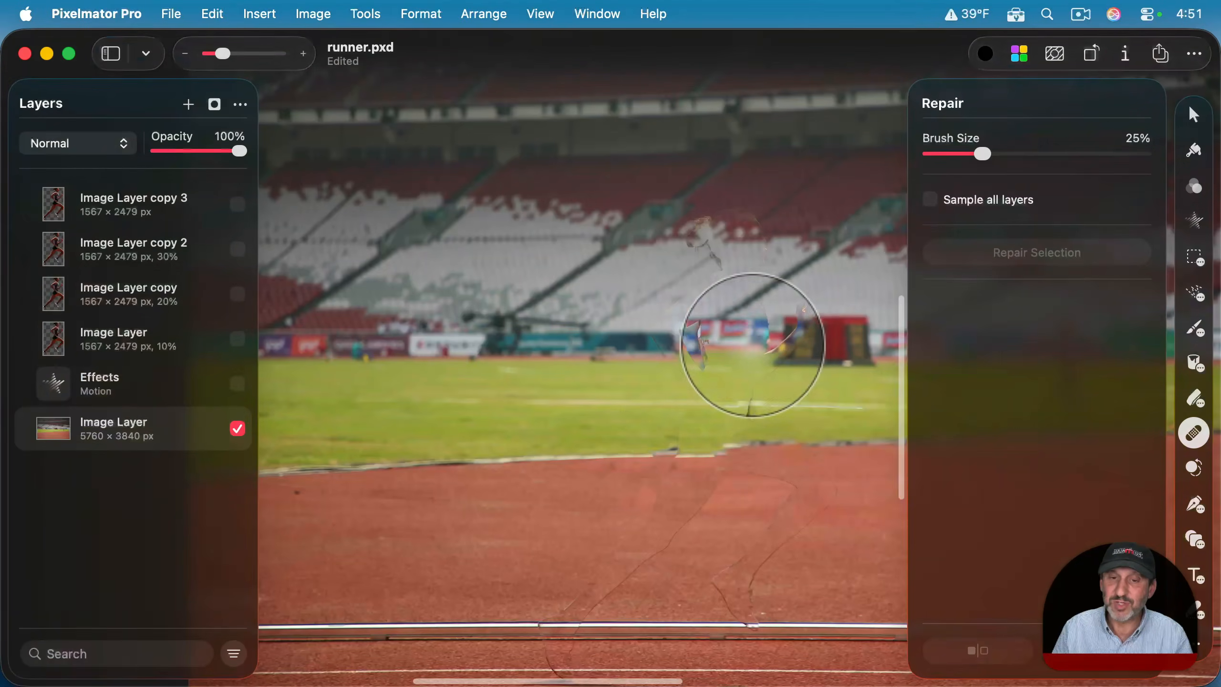
scroll(698, 417, "right", 4)
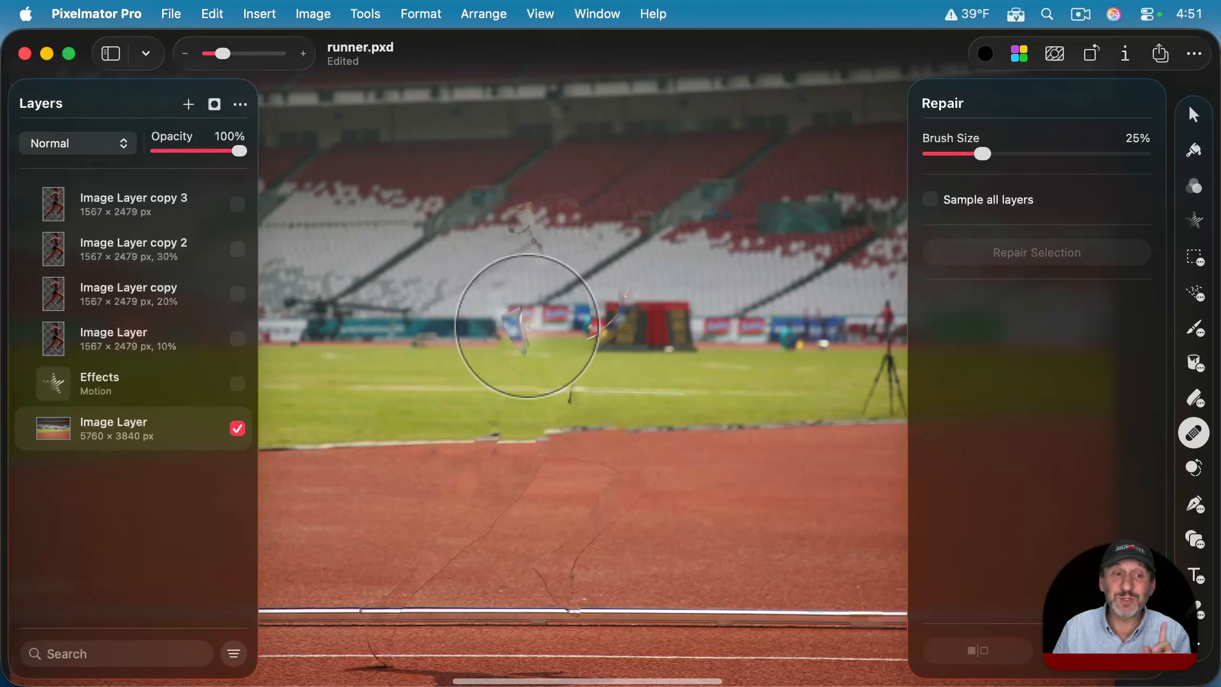
left_click(239, 386)
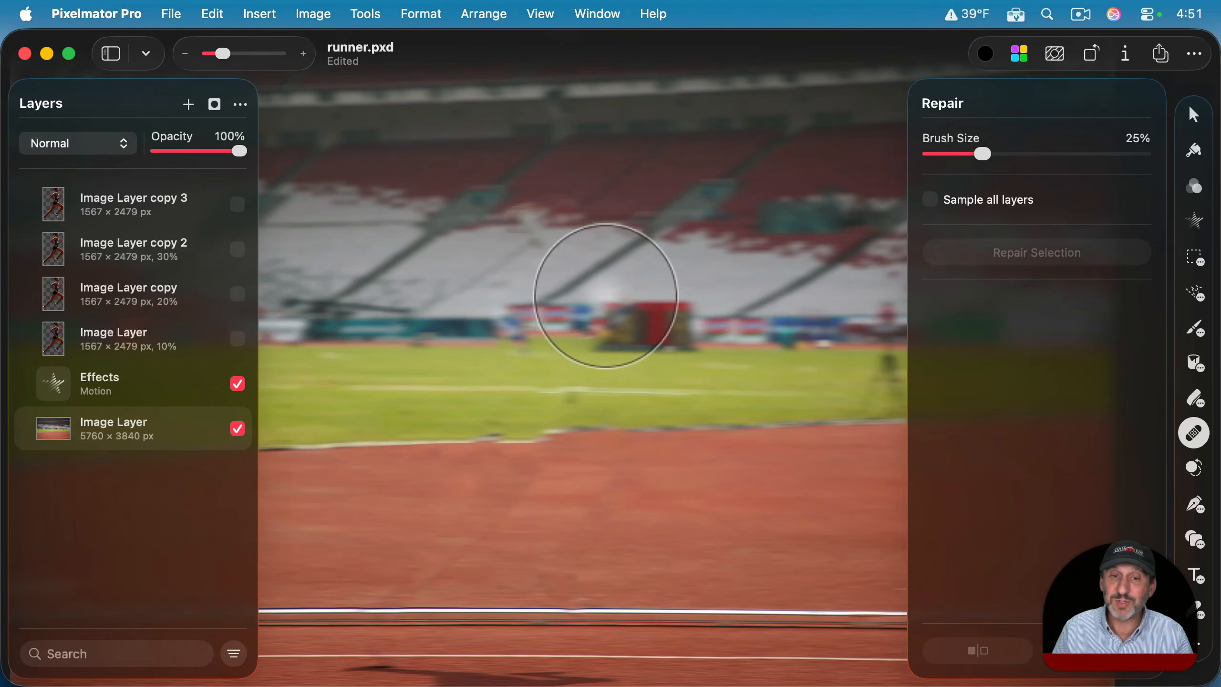
left_click(238, 340)
left_click(238, 294)
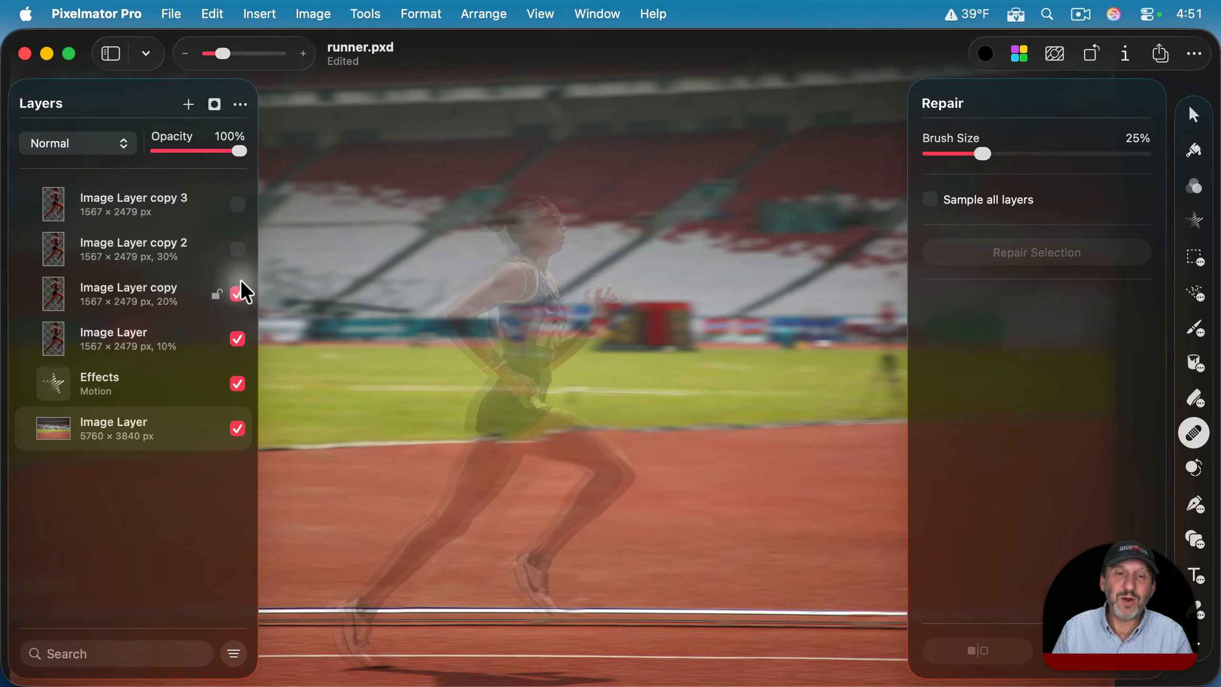
left_click(238, 249)
left_click(238, 204)
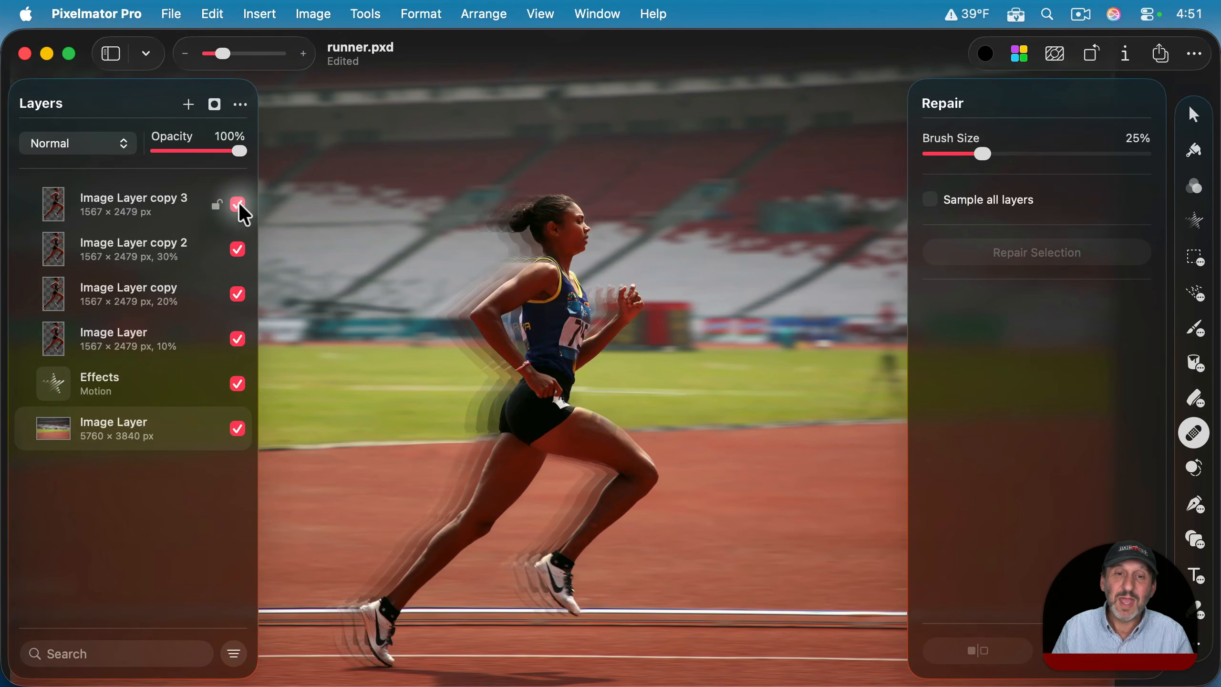
Step: Set the effects layer's Motion blur radius to 24.4 px and view the runner up close
scroll(569, 255, "up", 3)
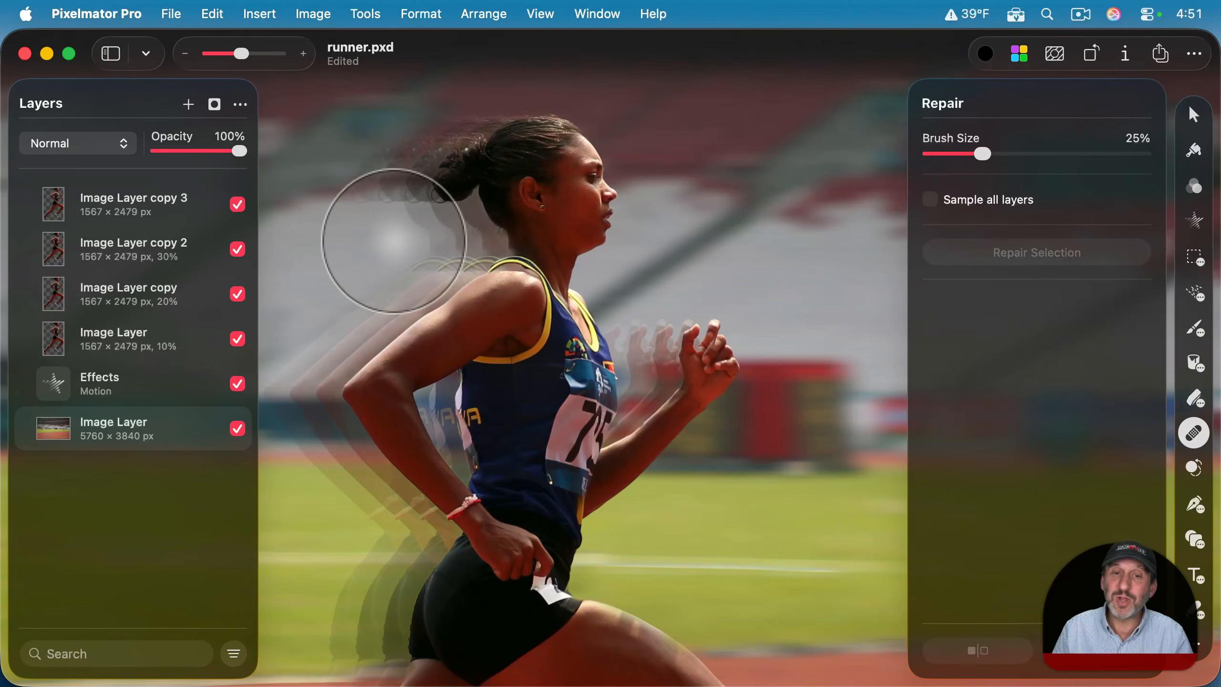
scroll(467, 250, "left", 5)
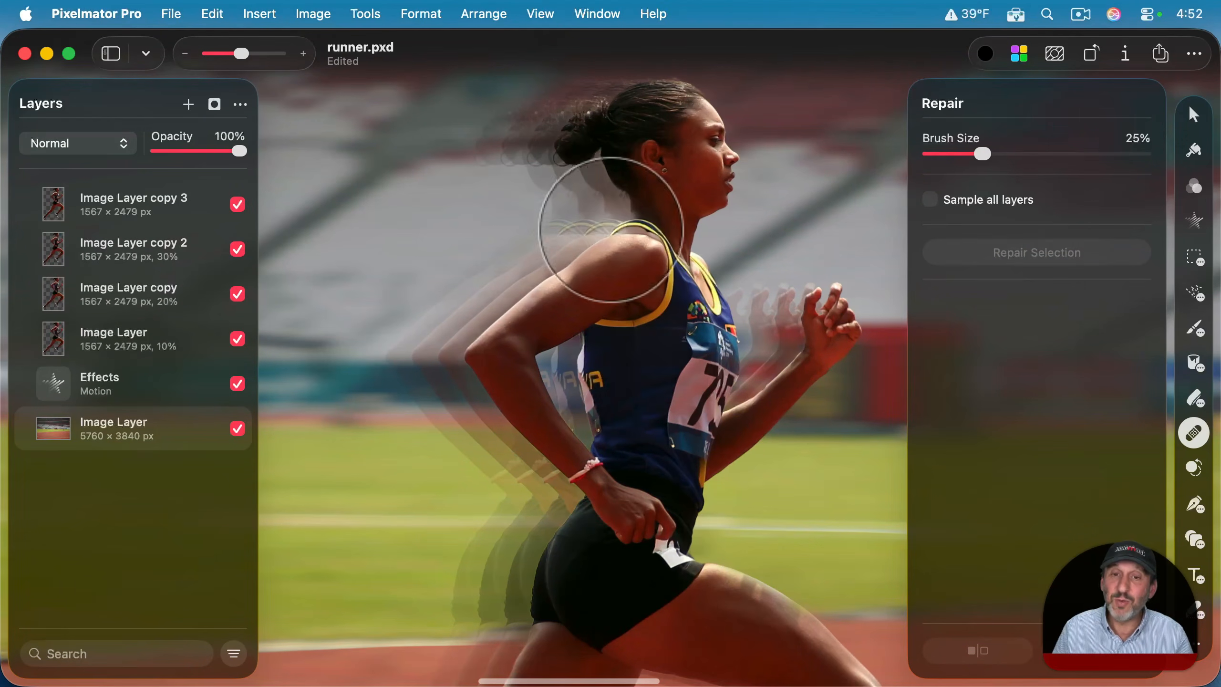
scroll(586, 354, "down", 5)
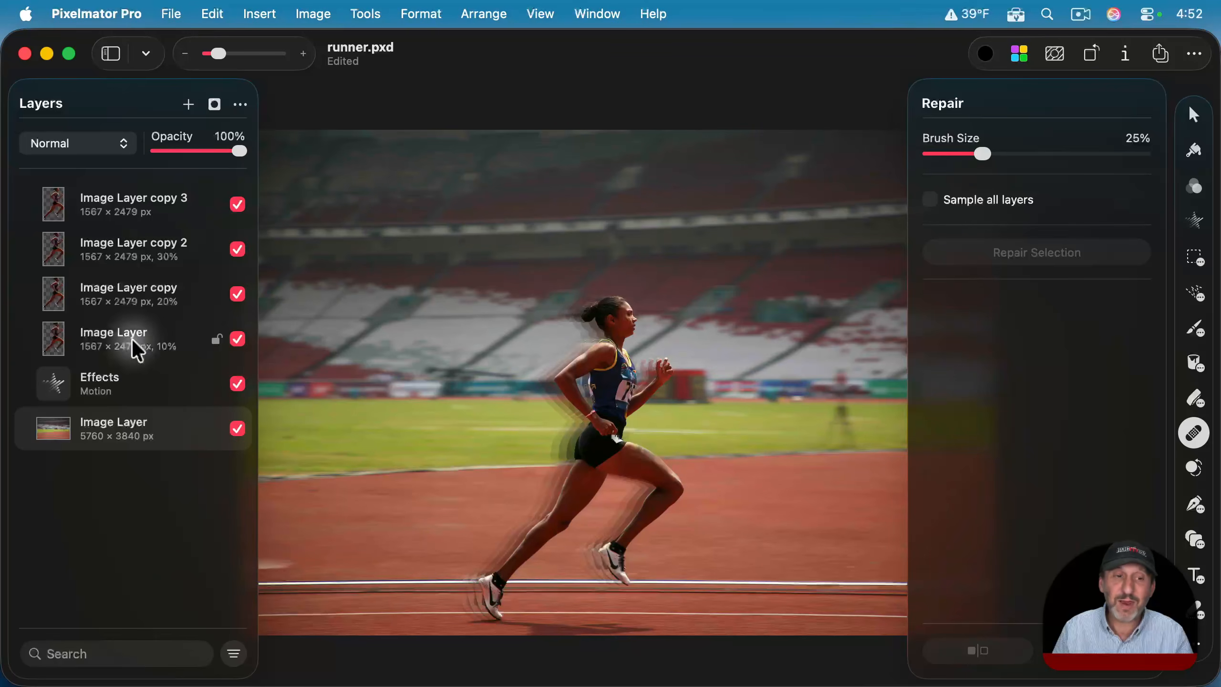
left_click(120, 385)
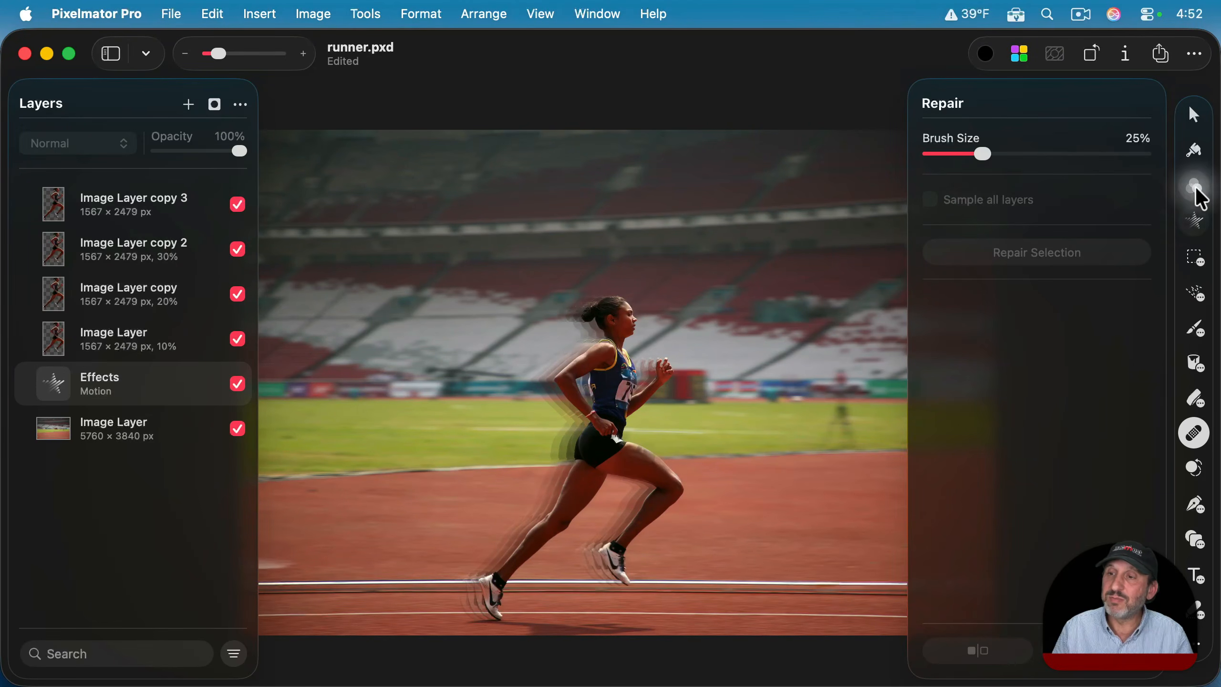
left_click(1186, 222)
mouse_move(991, 408)
left_mouse_down()
mouse_move(1011, 406)
mouse_move(986, 412)
left_mouse_up()
scroll(601, 344, "up", 2)
scroll(605, 339, "up", 1)
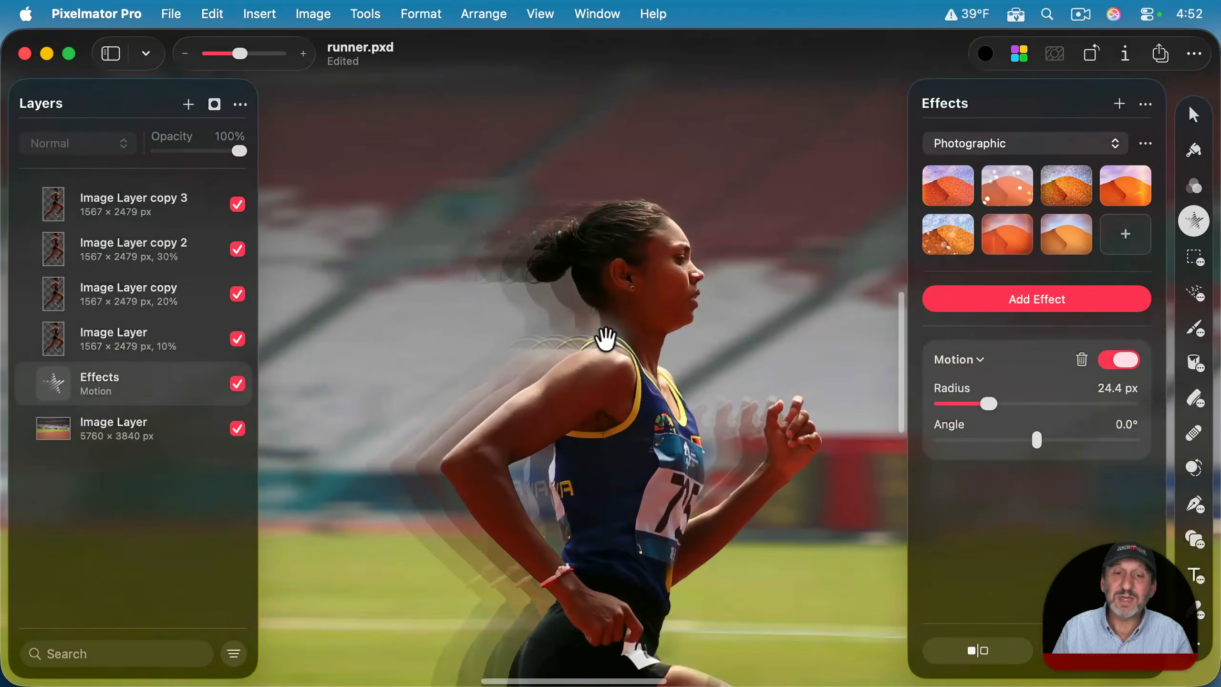